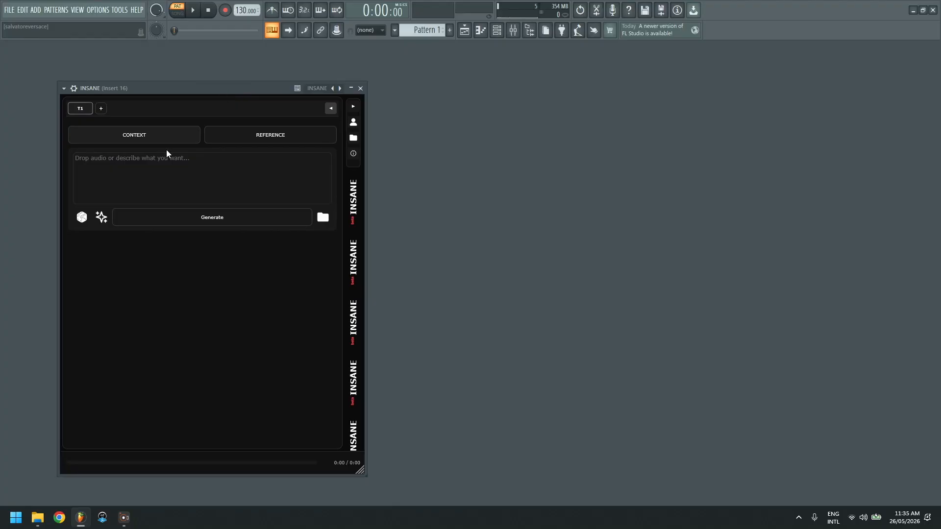
Step: Look over the Reference and Context input areas and the empty Playlist
{"action": "left_click", "coordinate": [257, 137]}
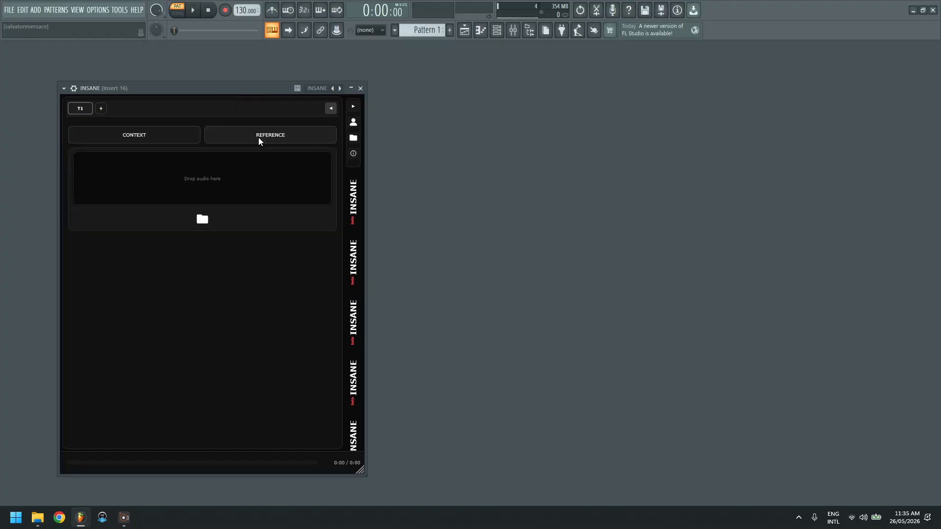
{"action": "left_click", "coordinate": [164, 135]}
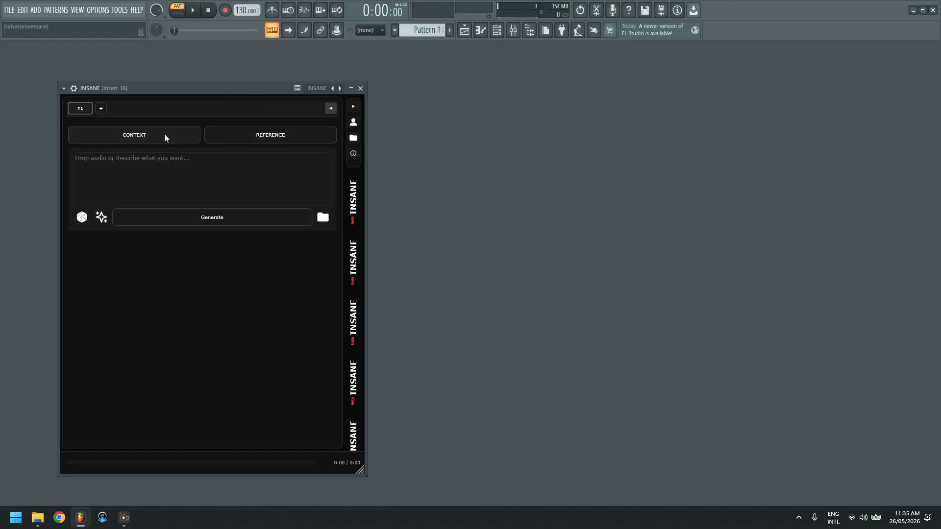
{"action": "left_click", "coordinate": [157, 171]}
{"action": "left_click", "coordinate": [466, 31]}
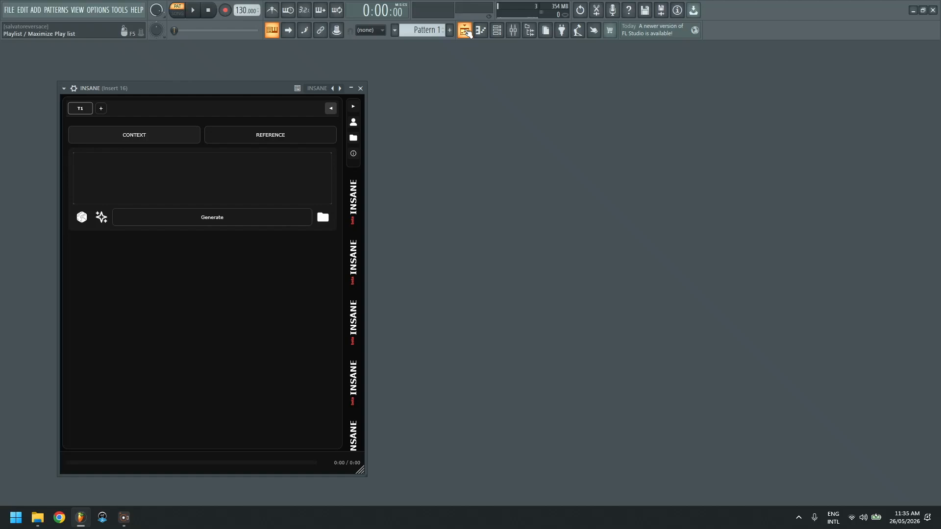
{"action": "left_click", "coordinate": [466, 31]}
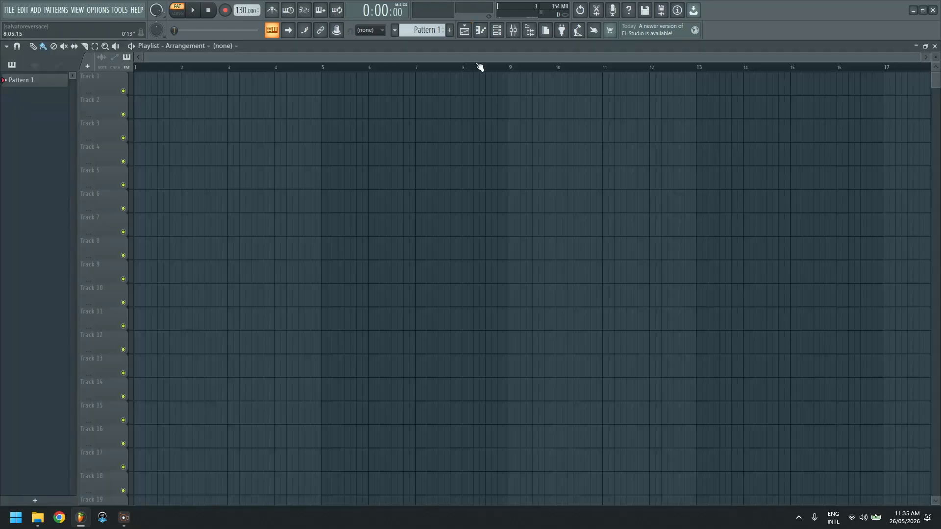
{"action": "left_click", "coordinate": [934, 47]}
Step: Write the prompt "trap dark 140 bpm 808 and synth", expand it with the AI enhancer and generate audio from it
{"action": "left_click", "coordinate": [191, 176]}
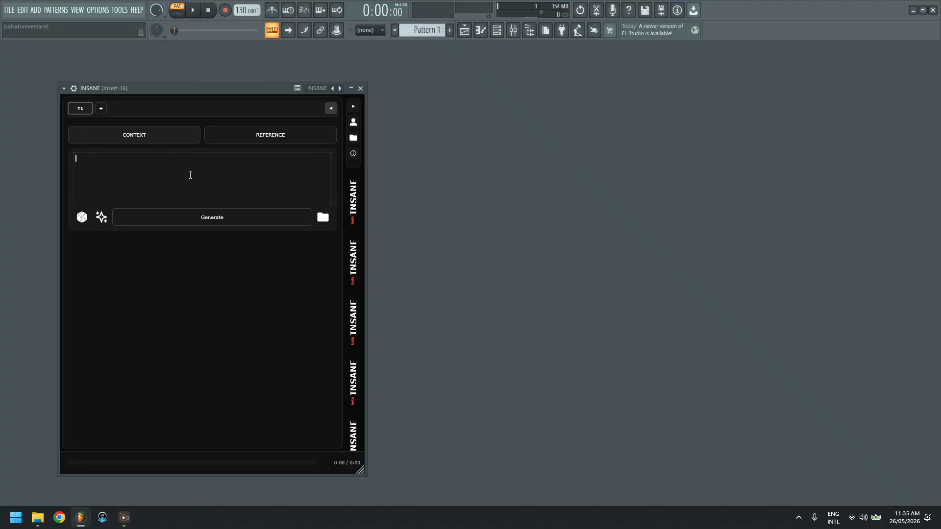
{"action": "type", "text": "tra"}
{"action": "type", "text": "nd synth"}
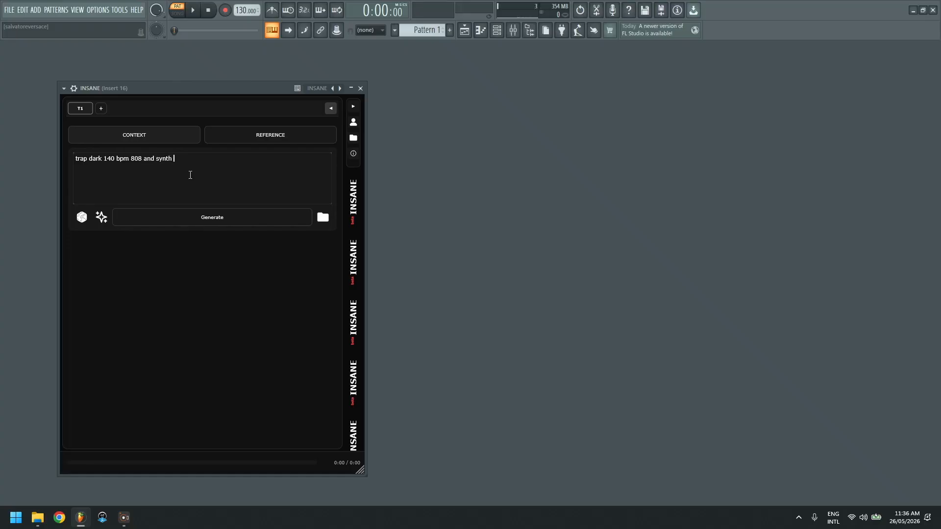
{"action": "left_click", "coordinate": [101, 218]}
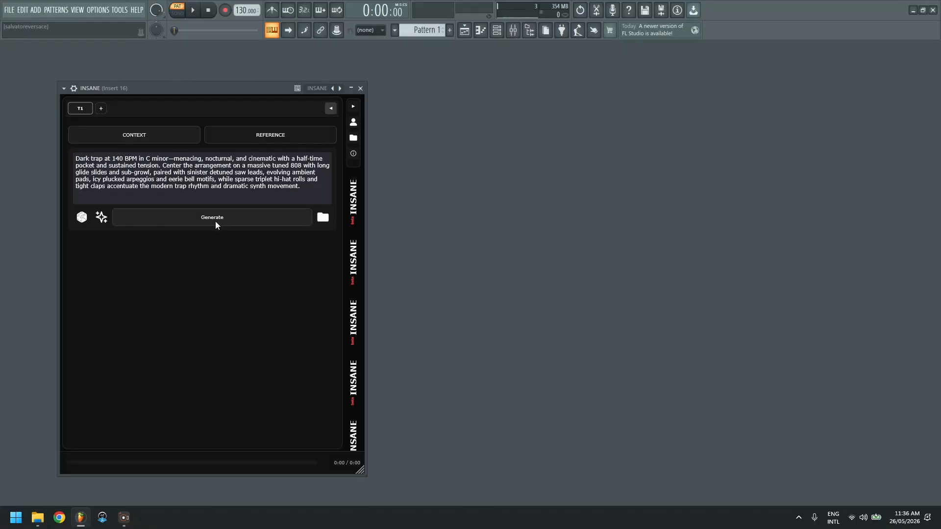
{"action": "left_click", "coordinate": [215, 222]}
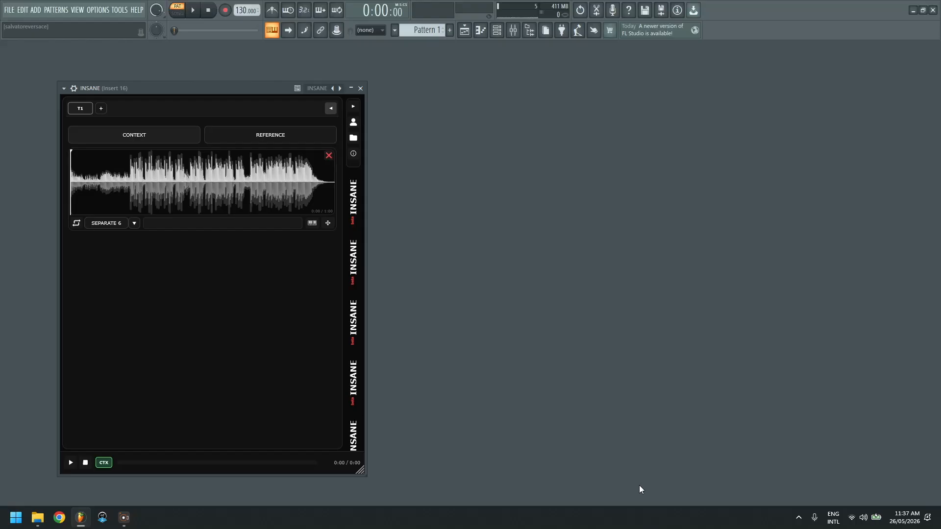
Step: Place the generated audio at the start of Track 1 in the Playlist and play it back
{"action": "left_click_drag", "start_coordinate": [329, 224], "coordinate": [443, 137]}
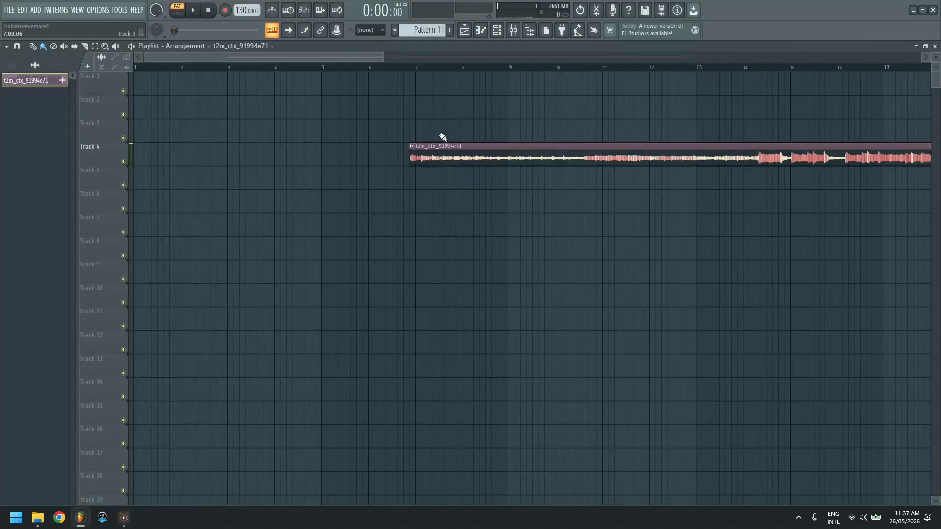
{"action": "scroll", "coordinate": [507, 67], "scroll_direction": "down", "scroll_amount": 5}
{"action": "left_click_drag", "start_coordinate": [490, 162], "coordinate": [226, 87]}
{"action": "left_click_drag", "start_coordinate": [164, 68], "coordinate": [122, 98]}
{"action": "key", "text": "space"}
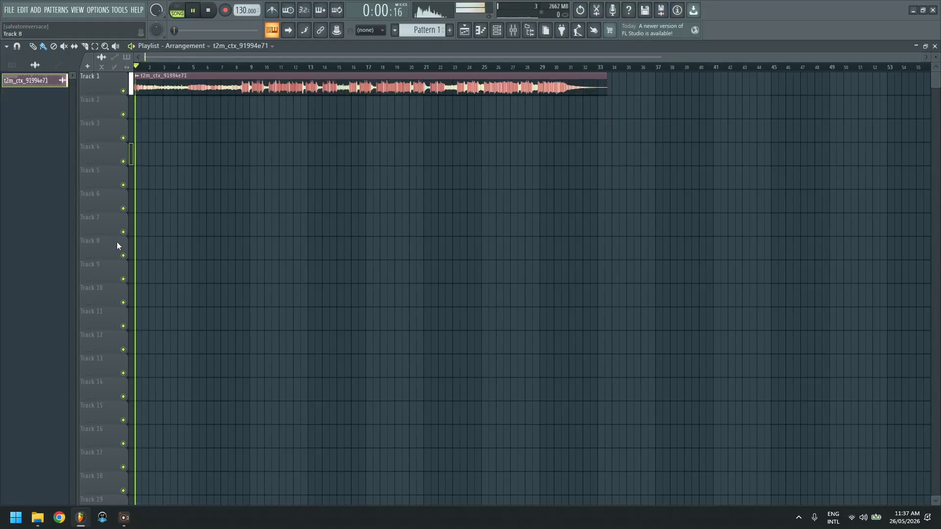
{"action": "key", "text": "space"}
{"action": "left_click", "coordinate": [935, 46]}
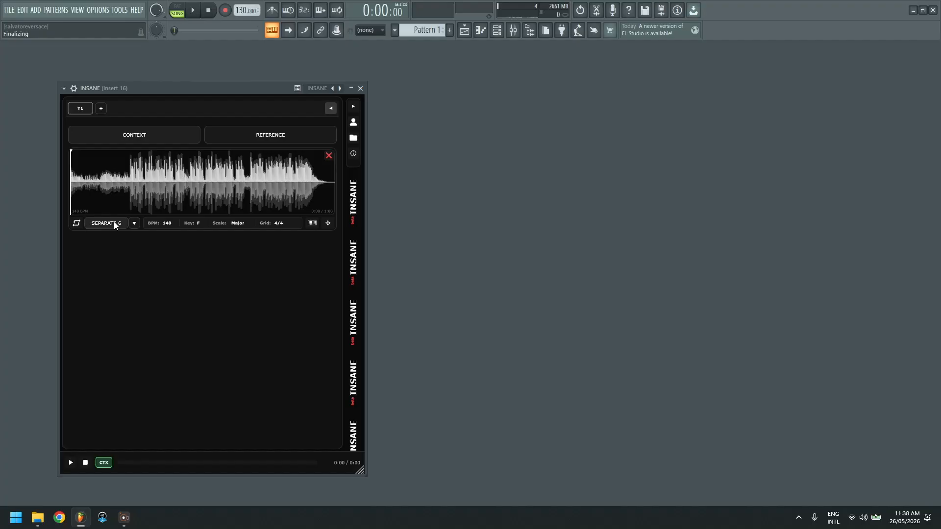
Step: Turn on the loop region and shift it from the quiet intro to the first loud section of the waveform
{"action": "left_click", "coordinate": [77, 223]}
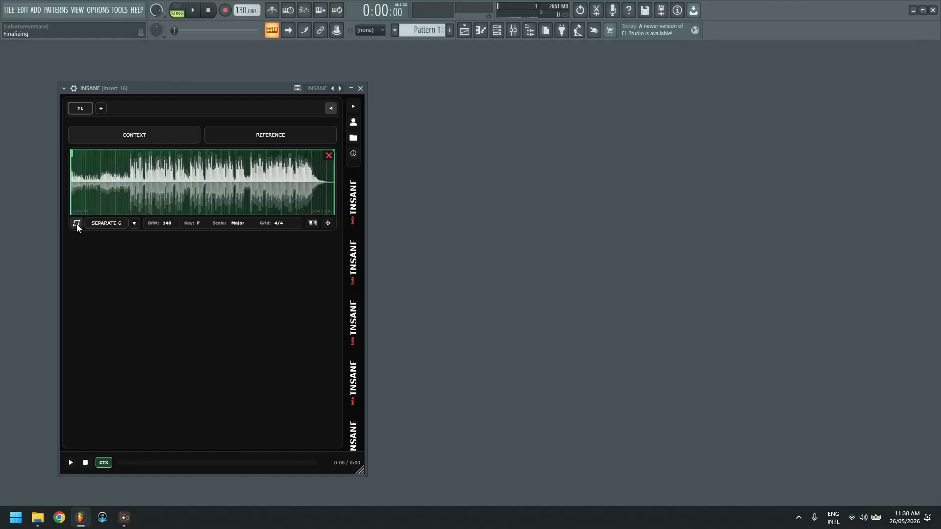
{"action": "left_click_drag", "start_coordinate": [72, 208], "coordinate": [131, 206]}
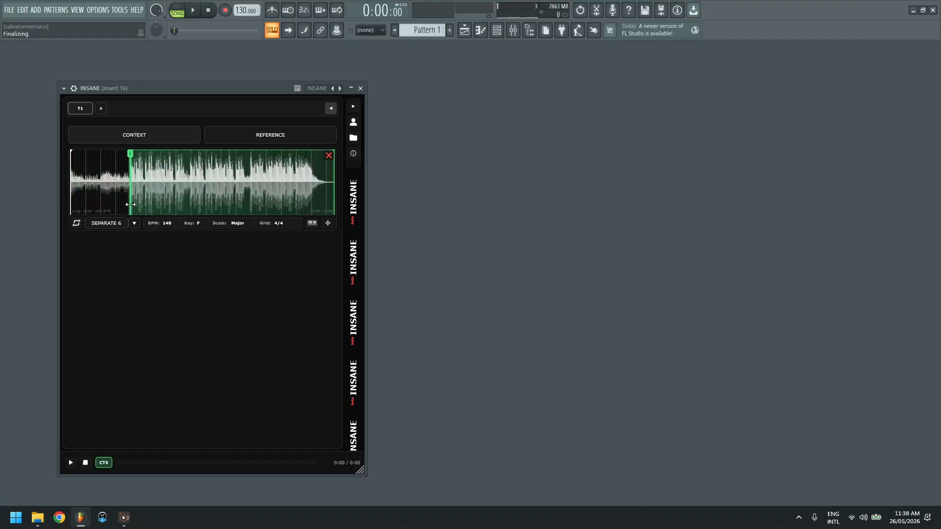
{"action": "mouse_move", "coordinate": [334, 191]}
{"action": "left_mouse_down"}
{"action": "mouse_move", "coordinate": [178, 206]}
{"action": "mouse_move", "coordinate": [190, 208]}
{"action": "mouse_move", "coordinate": [91, 207]}
{"action": "mouse_move", "coordinate": [130, 208]}
{"action": "left_mouse_up"}
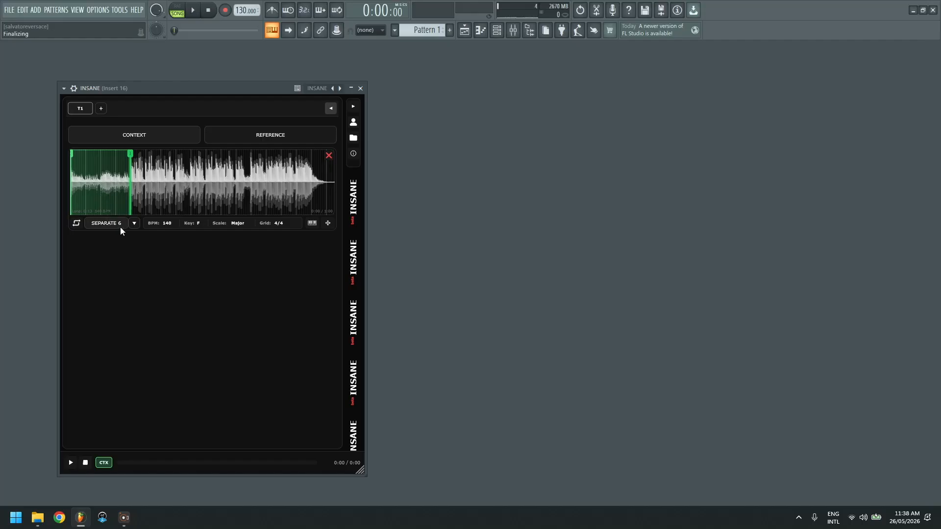
{"action": "left_click_drag", "start_coordinate": [101, 188], "coordinate": [160, 193]}
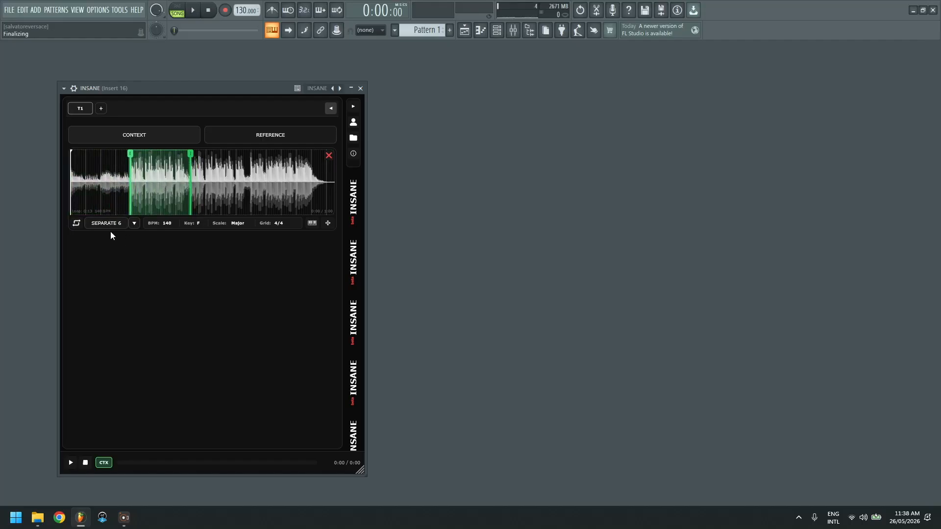
Step: Switch the stem separation mode to Drums 8
{"action": "left_click", "coordinate": [134, 224]}
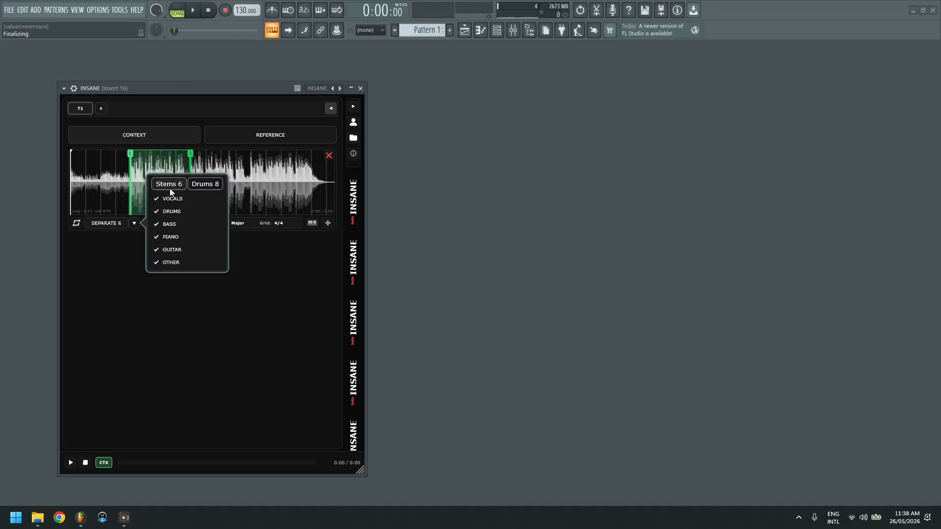
{"action": "left_click", "coordinate": [205, 184]}
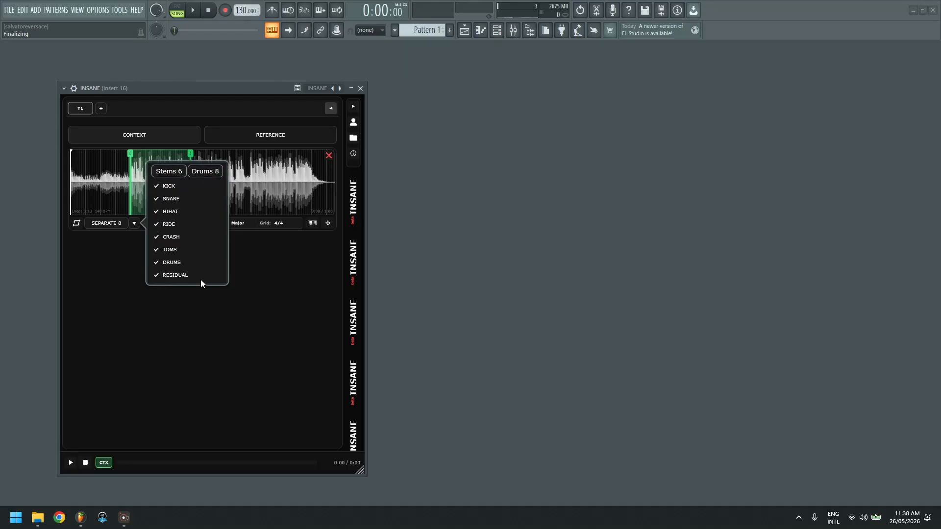
{"action": "left_click", "coordinate": [238, 365]}
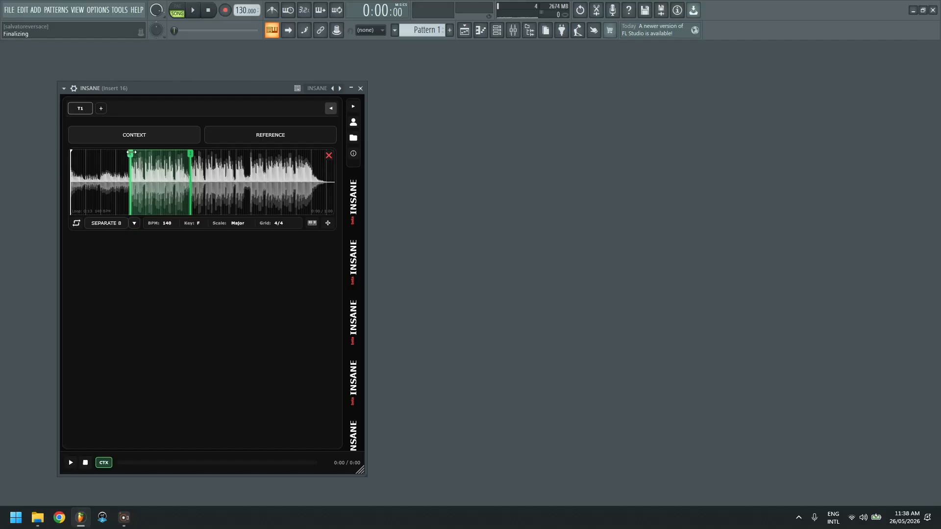
Step: Extend the loop region over the entire waveform and turn looping off
{"action": "left_click_drag", "start_coordinate": [130, 154], "coordinate": [71, 155]}
{"action": "left_click_drag", "start_coordinate": [190, 155], "coordinate": [335, 156]}
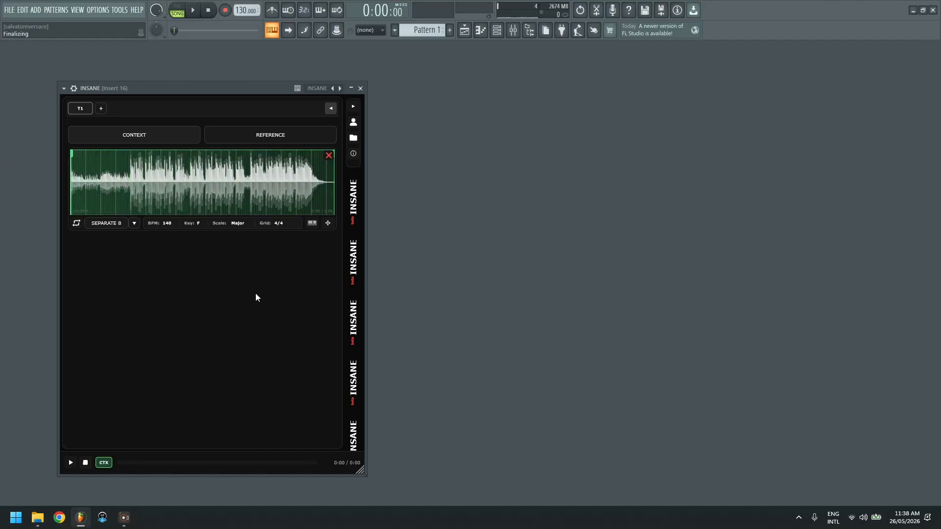
{"action": "left_click", "coordinate": [77, 223]}
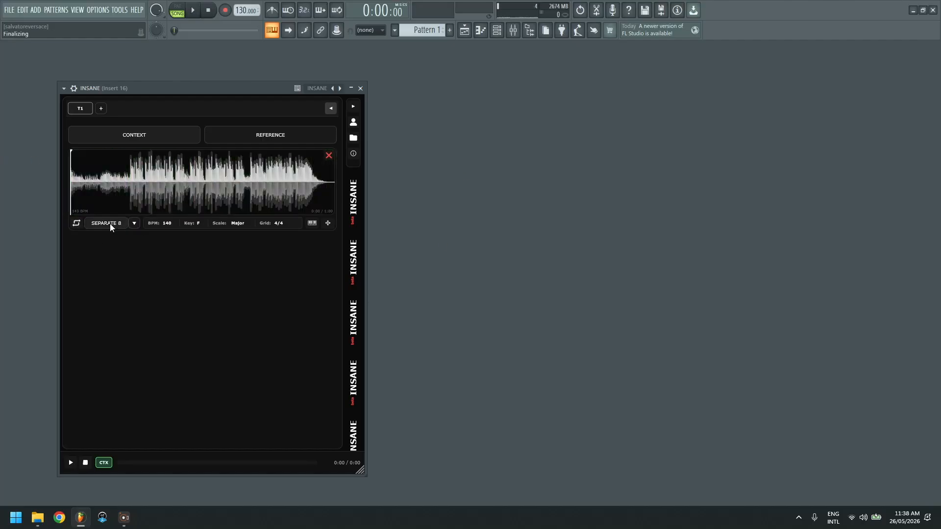
Step: Separate the full generated audio into stems using the Stems 6 mode
{"action": "left_click", "coordinate": [135, 223]}
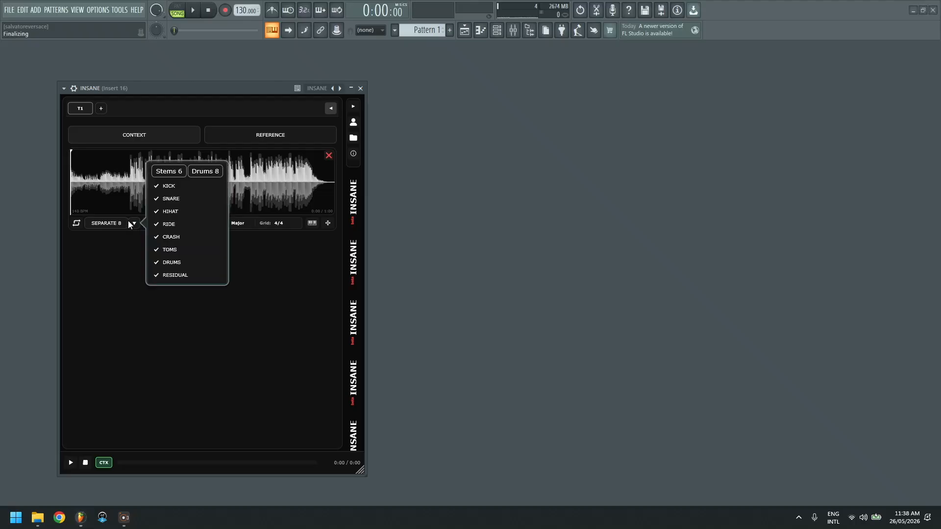
{"action": "left_click", "coordinate": [162, 172]}
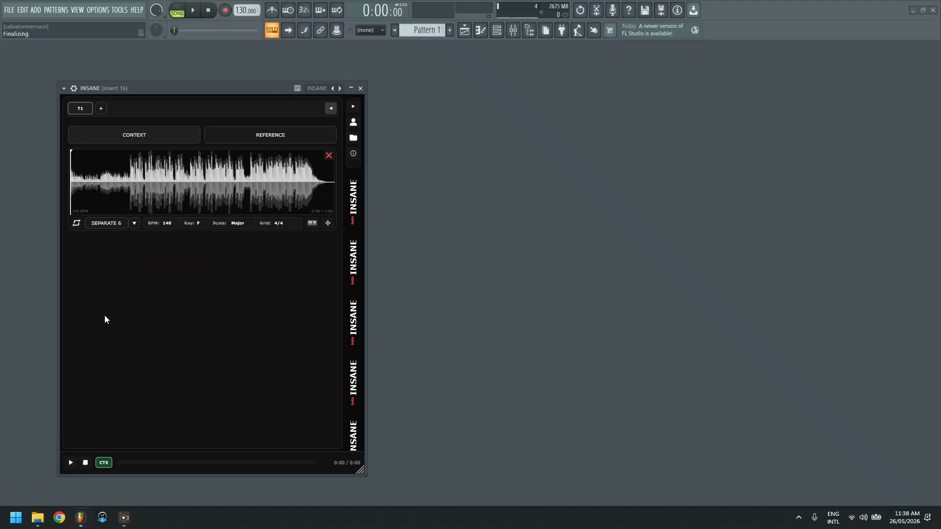
{"action": "left_click", "coordinate": [117, 224]}
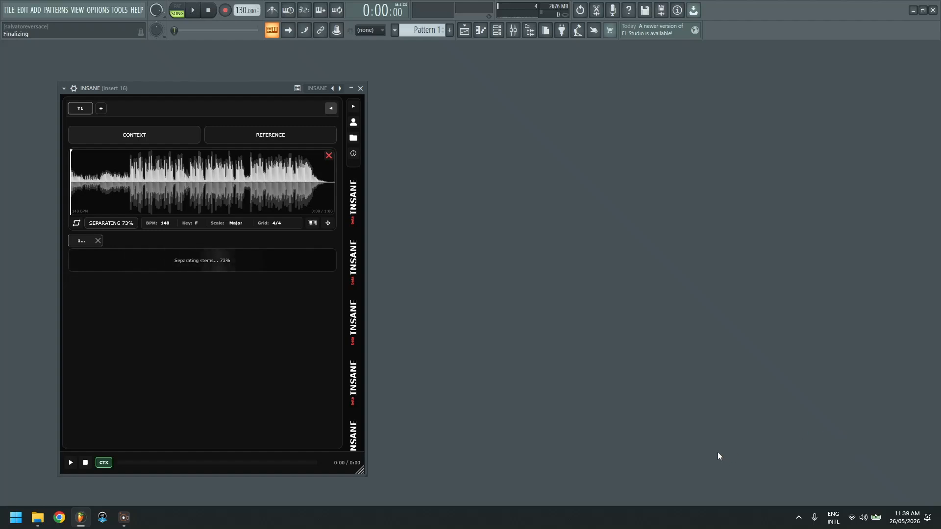
Step: Play the Playlist clip from around bar 9 and set the project tempo to 140 BPM
{"action": "left_click", "coordinate": [464, 30]}
{"action": "left_click", "coordinate": [246, 69]}
{"action": "key", "text": "space"}
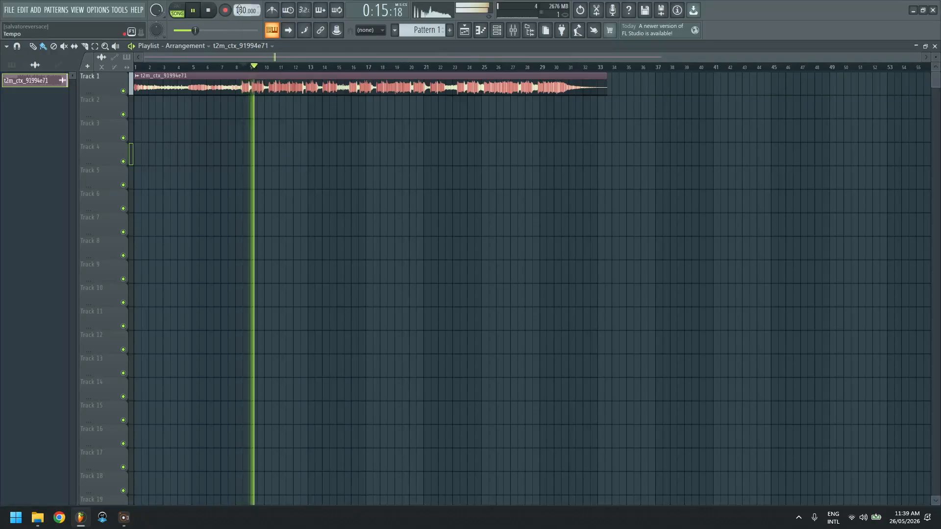
{"action": "left_click_drag", "start_coordinate": [241, 10], "coordinate": [241, 5]}
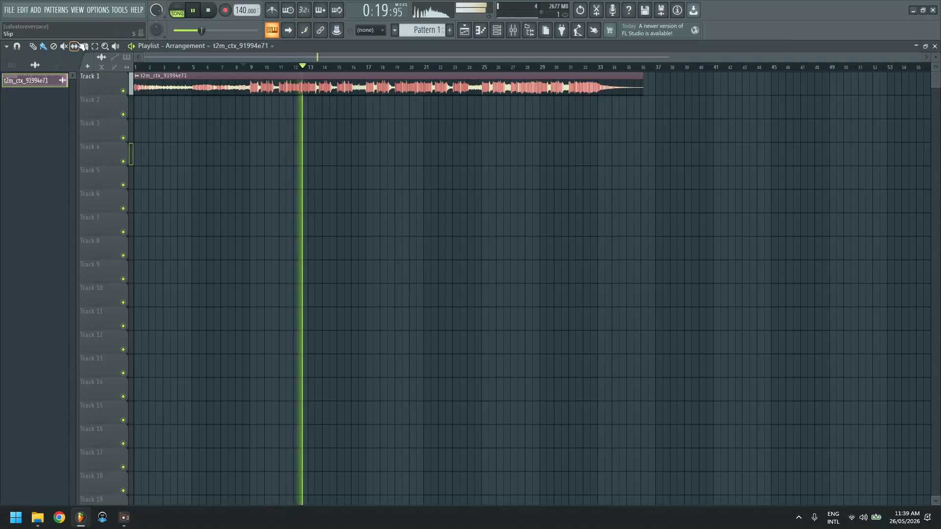
{"action": "key", "text": "F5"}
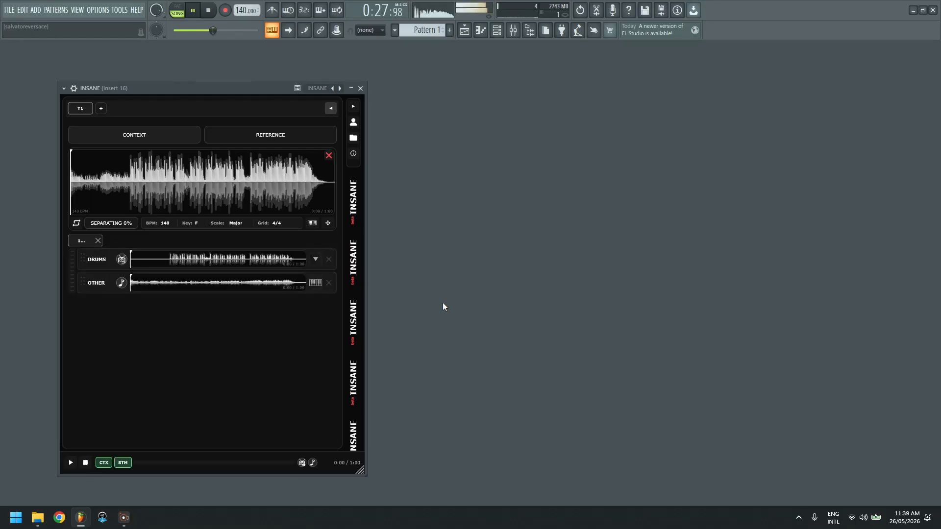
{"action": "left_click", "coordinate": [209, 10]}
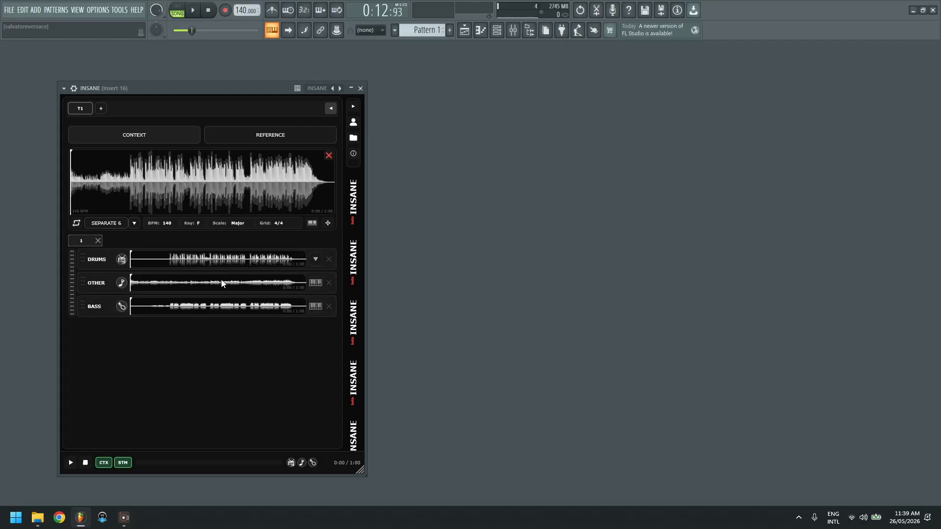
Step: Add the separated drums, other and bass stems to the Playlist and delete the duplicate set of clips
{"action": "left_click_drag", "start_coordinate": [457, 31], "coordinate": [207, 155]}
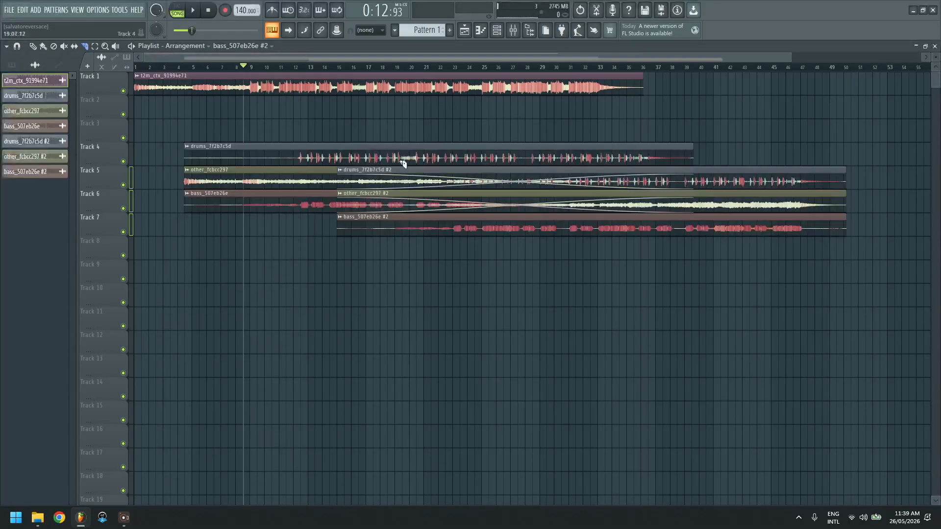
{"action": "left_click", "coordinate": [44, 47]}
{"action": "right_click", "coordinate": [757, 179]}
{"action": "right_click", "coordinate": [764, 203]}
{"action": "right_click", "coordinate": [770, 227]}
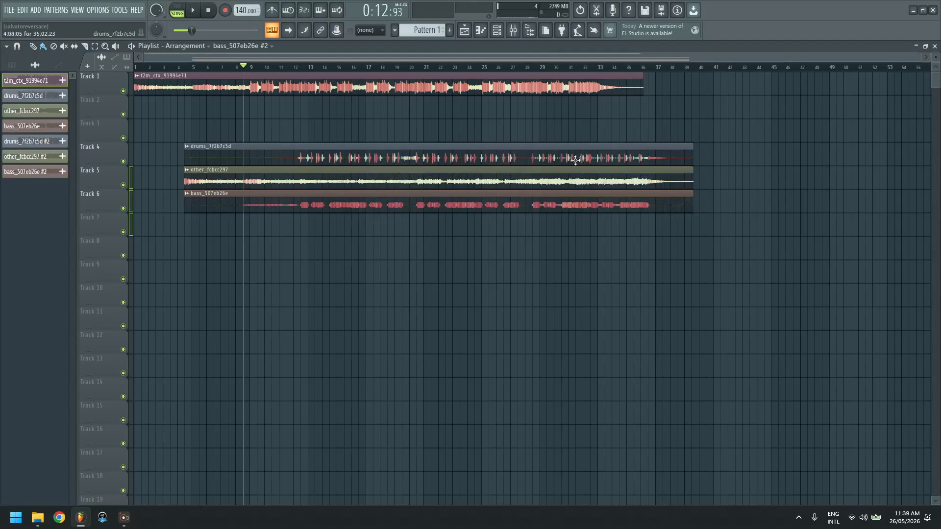
Step: Align the stems with the song start, with drums on Track 3, bass on Track 4 and other on Track 5
{"action": "left_click_drag", "start_coordinate": [577, 161], "coordinate": [509, 136]}
{"action": "left_click_drag", "start_coordinate": [407, 183], "coordinate": [304, 157]}
{"action": "left_click_drag", "start_coordinate": [294, 203], "coordinate": [237, 186]}
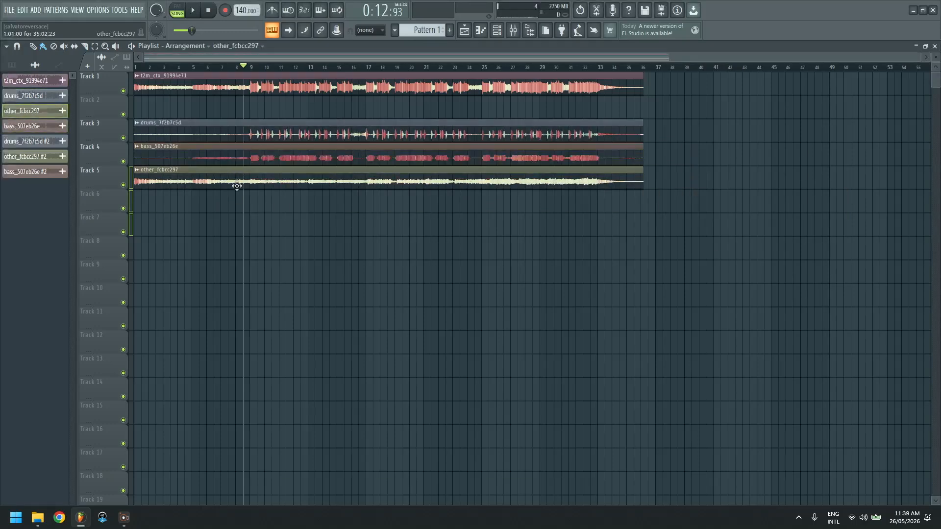
Step: Audition the other stem on Track 5 and the bass stem on Track 4, each in solo
{"action": "right_click", "coordinate": [124, 185]}
{"action": "left_click", "coordinate": [179, 68]}
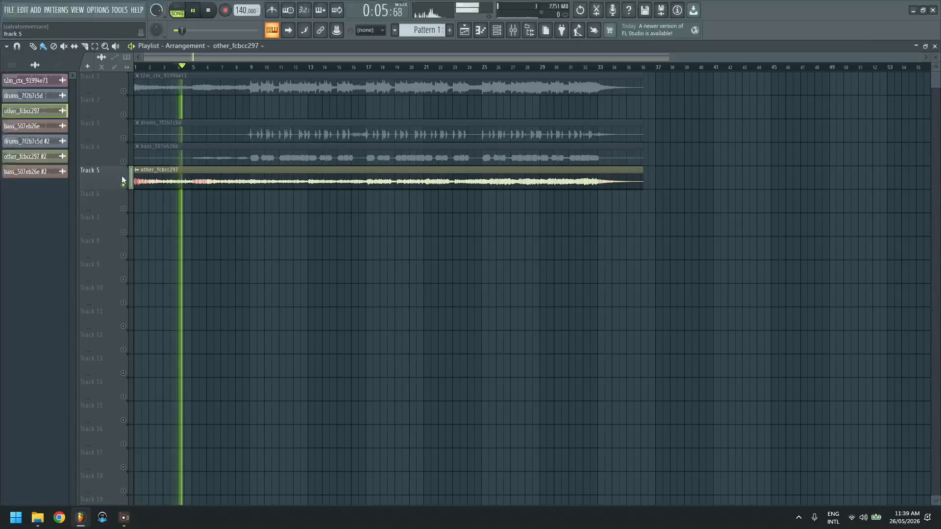
{"action": "key", "text": "space"}
{"action": "right_click", "coordinate": [123, 161]}
{"action": "left_click", "coordinate": [289, 67]}
{"action": "key", "text": "space"}
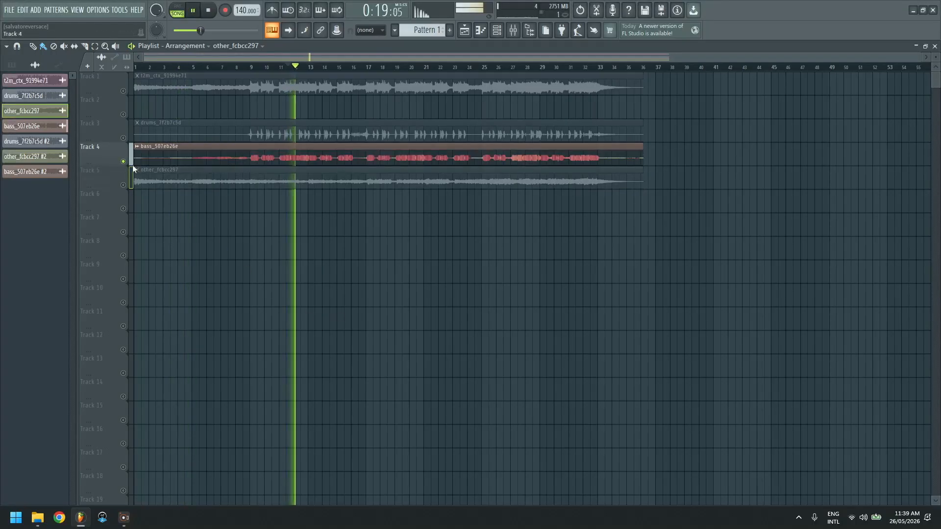
Step: Solo the drums stem on Track 3 and listen to it
{"action": "right_click", "coordinate": [123, 138]}
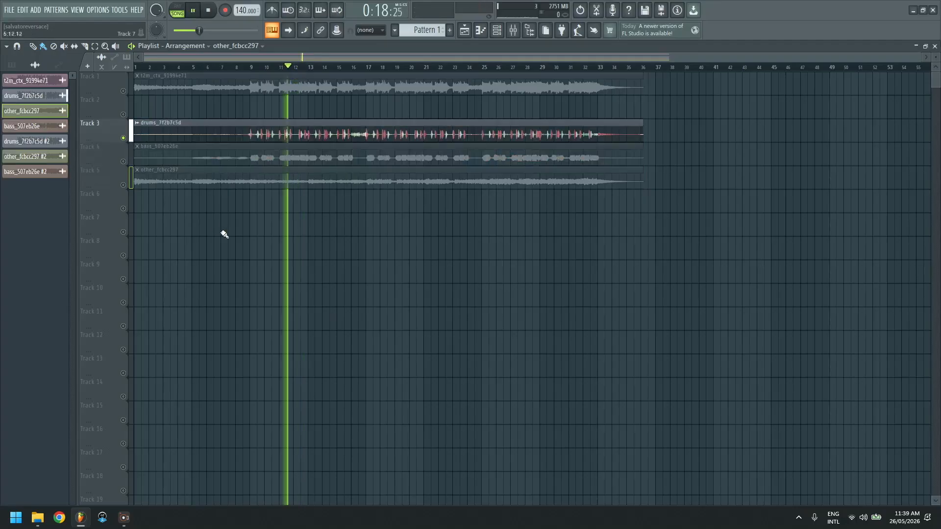
{"action": "key", "text": "space"}
{"action": "left_click", "coordinate": [935, 46]}
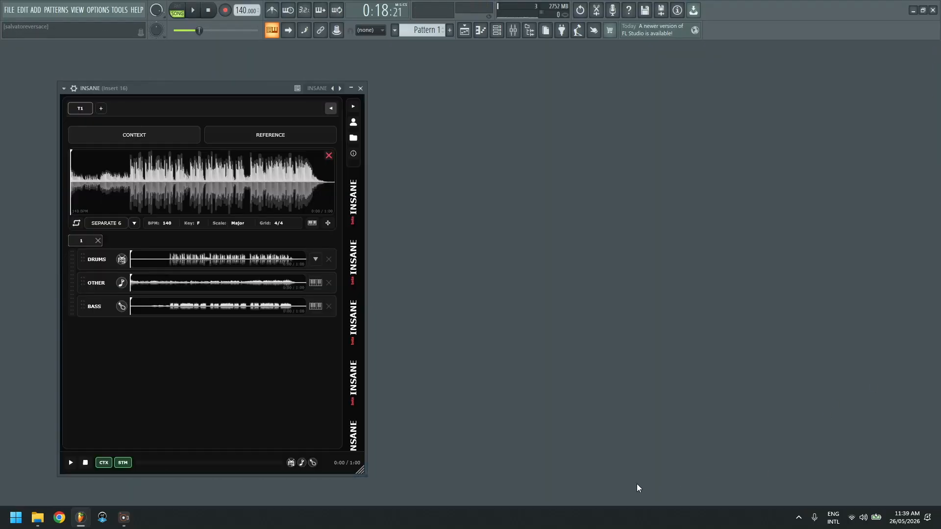
{"action": "key", "text": "space"}
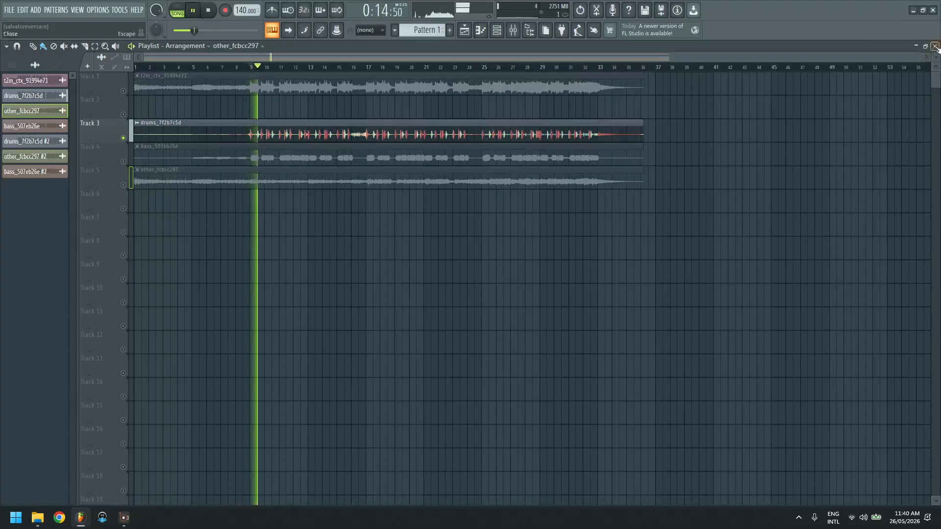
Step: Stop playback and split the drums stem into individual drum parts with Drum Separation in the INSANE plugin
{"action": "key", "text": "space"}
{"action": "left_click", "coordinate": [934, 46]}
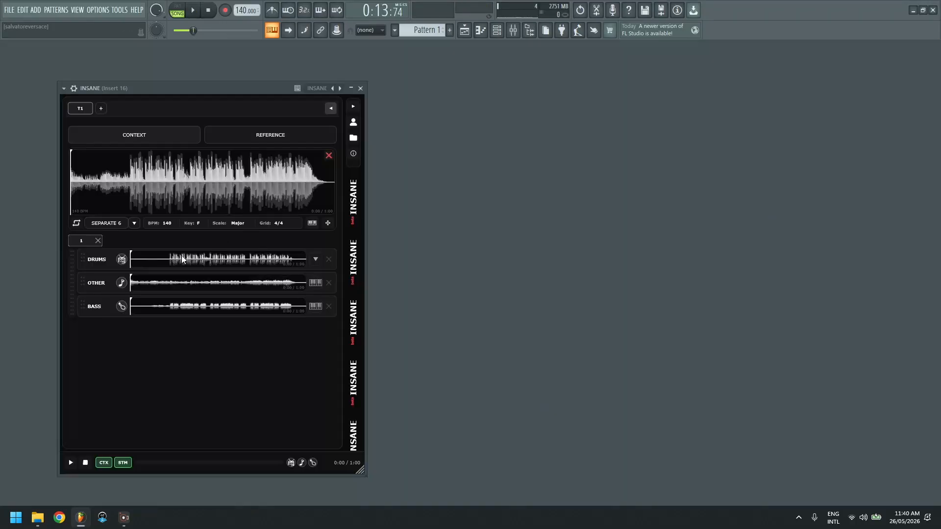
{"action": "left_click", "coordinate": [131, 223]}
{"action": "left_click", "coordinate": [97, 261]}
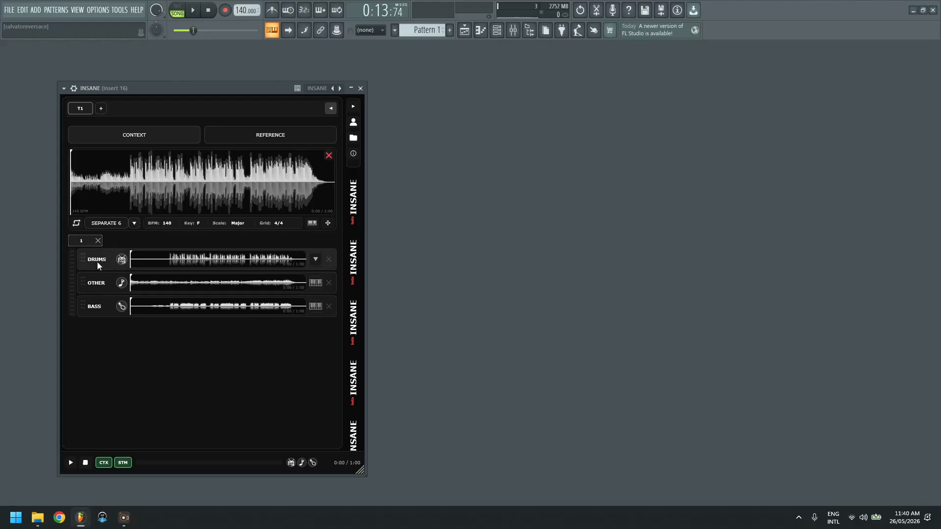
{"action": "left_click", "coordinate": [316, 260]}
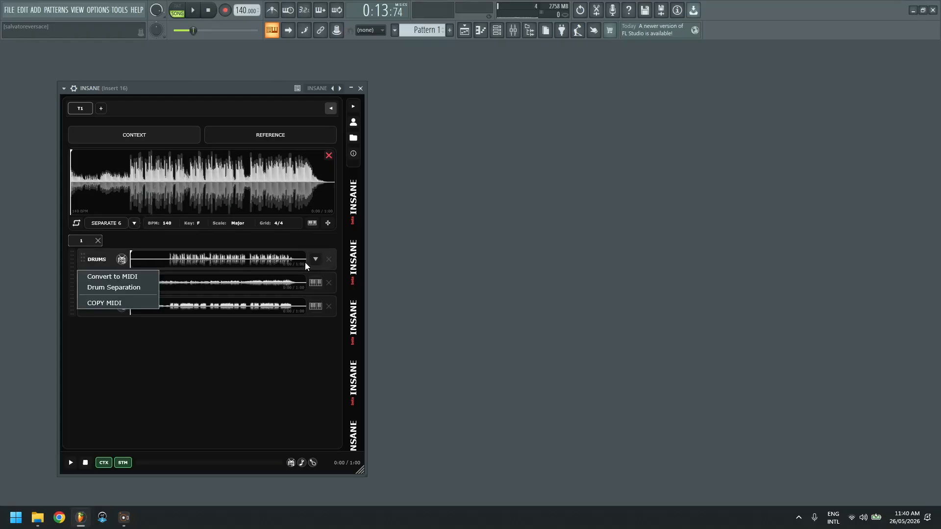
{"action": "left_click", "coordinate": [139, 287]}
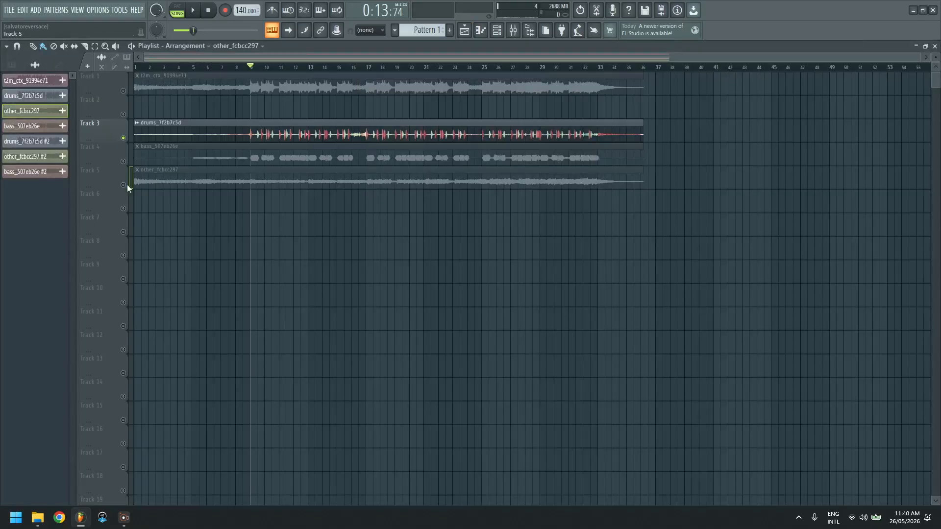
Step: Audition the other stem on Track 5 in solo while slicing the other and bass clips at bar 9 and the bass clip at bar 17
{"action": "left_click", "coordinate": [130, 184]}
{"action": "left_click", "coordinate": [183, 68]}
{"action": "key", "text": "space"}
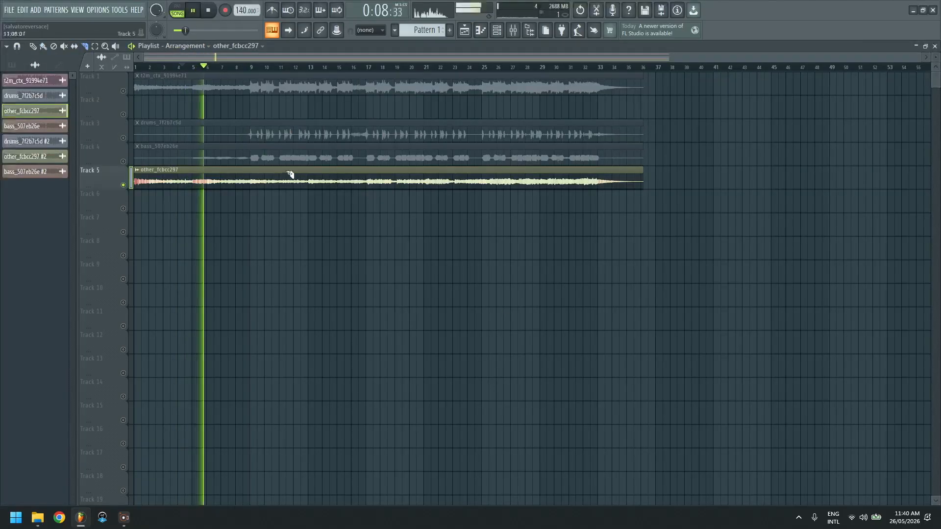
{"action": "left_click_drag", "start_coordinate": [254, 193], "coordinate": [254, 155]}
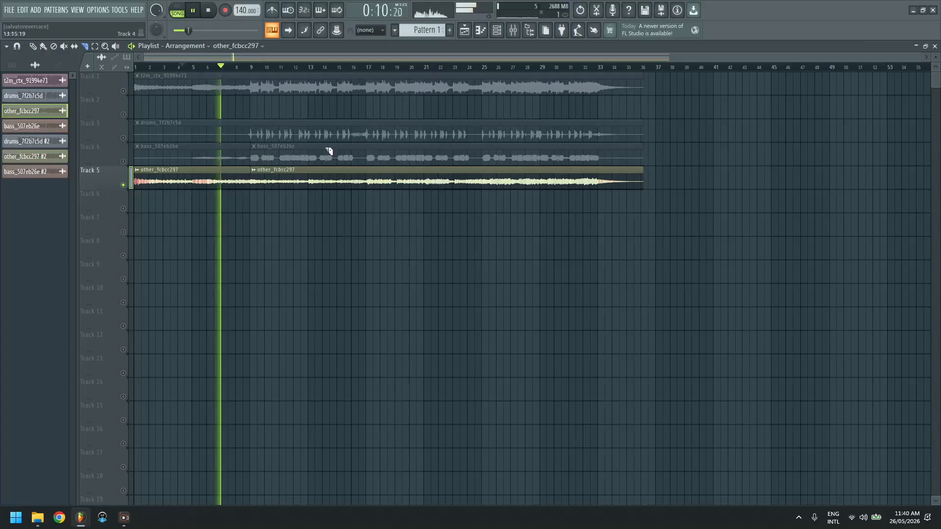
{"action": "left_click", "coordinate": [367, 152]}
{"action": "key", "text": "space"}
Step: Delete the bass intro and reduce the drums clip to the eight bars from bar 9, moved to the song start with Line snap
{"action": "right_click", "coordinate": [238, 156]}
{"action": "left_click_drag", "start_coordinate": [135, 139], "coordinate": [249, 142]}
{"action": "left_click", "coordinate": [371, 31]}
{"action": "left_click", "coordinate": [375, 39]}
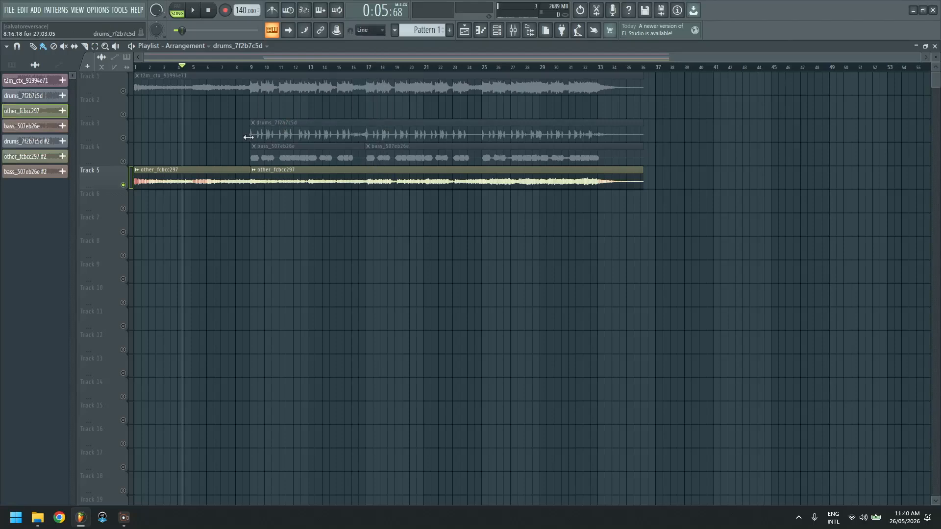
{"action": "left_click_drag", "start_coordinate": [250, 138], "coordinate": [186, 138]}
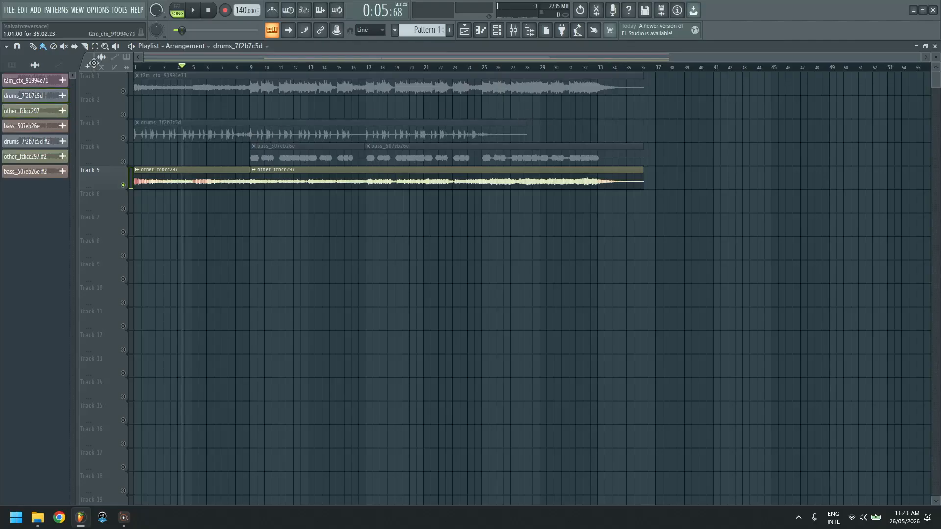
{"action": "left_click", "coordinate": [84, 46]}
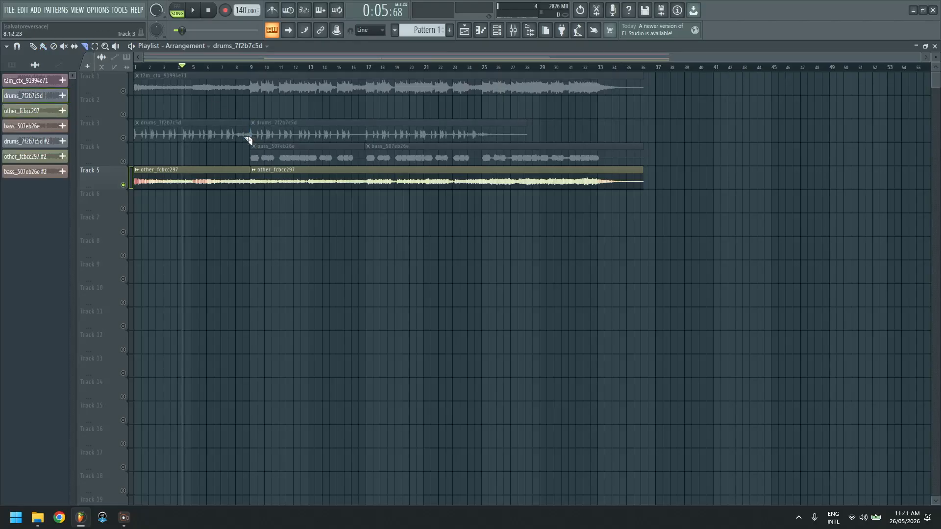
{"action": "right_click", "coordinate": [294, 131]}
Step: Move the bass section at bar 9 to the song start and solo Tracks 3 and 4 alongside Track 5
{"action": "left_click_drag", "start_coordinate": [253, 158], "coordinate": [137, 162]}
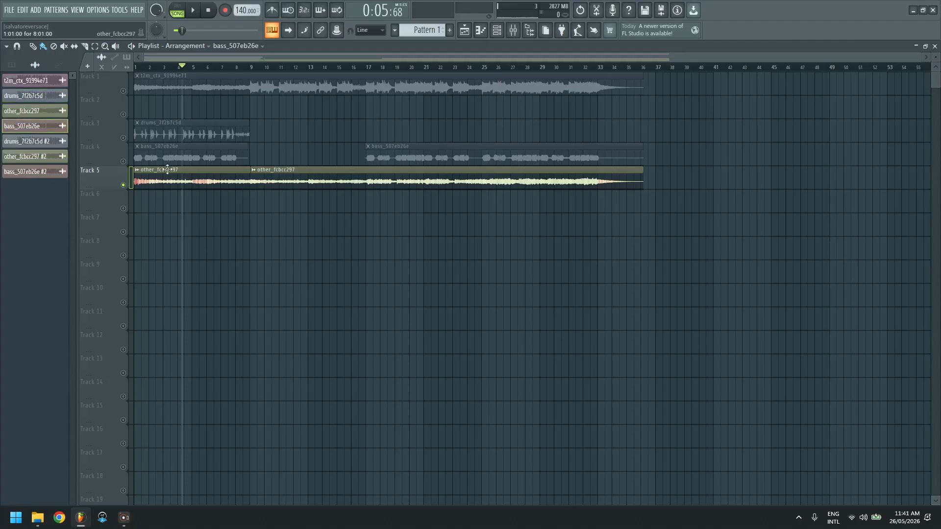
{"action": "left_click", "coordinate": [123, 162]}
{"action": "left_click", "coordinate": [123, 138]}
Step: Loop bars 1 to 9, delete the leftover bass and other clips beyond it, and listen to the loop
{"action": "left_click_drag", "start_coordinate": [158, 68], "coordinate": [250, 70]}
{"action": "right_click", "coordinate": [385, 151]}
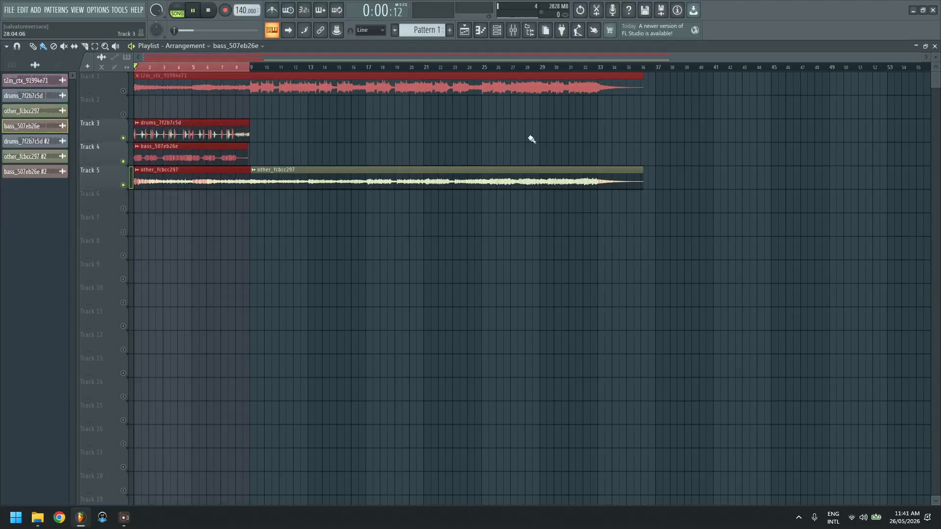
{"action": "right_click", "coordinate": [558, 171]}
{"action": "left_click", "coordinate": [934, 46]}
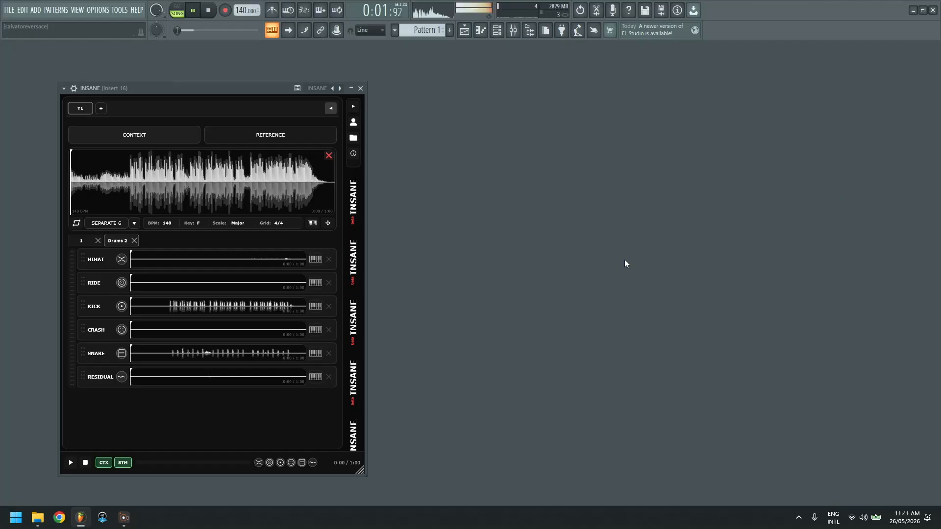
{"action": "left_click_drag", "start_coordinate": [254, 90], "coordinate": [426, 68]}
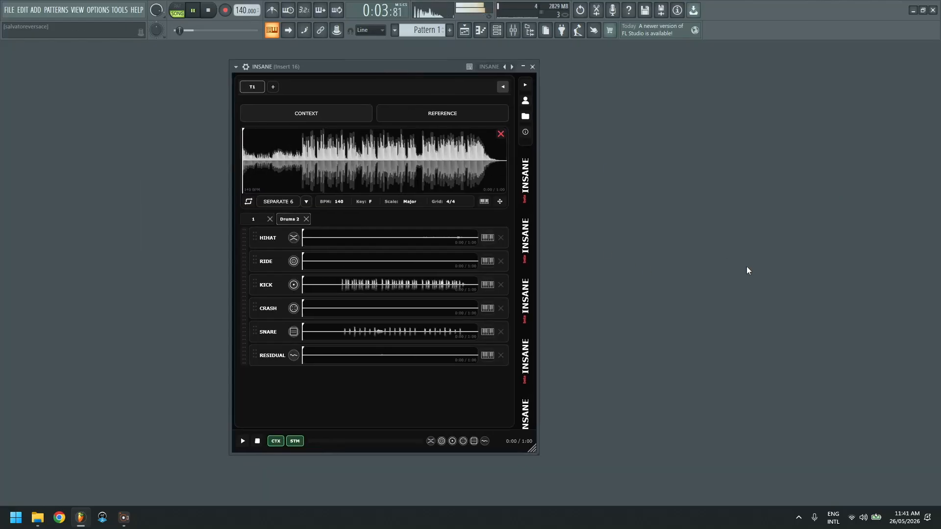
{"action": "key", "text": "space"}
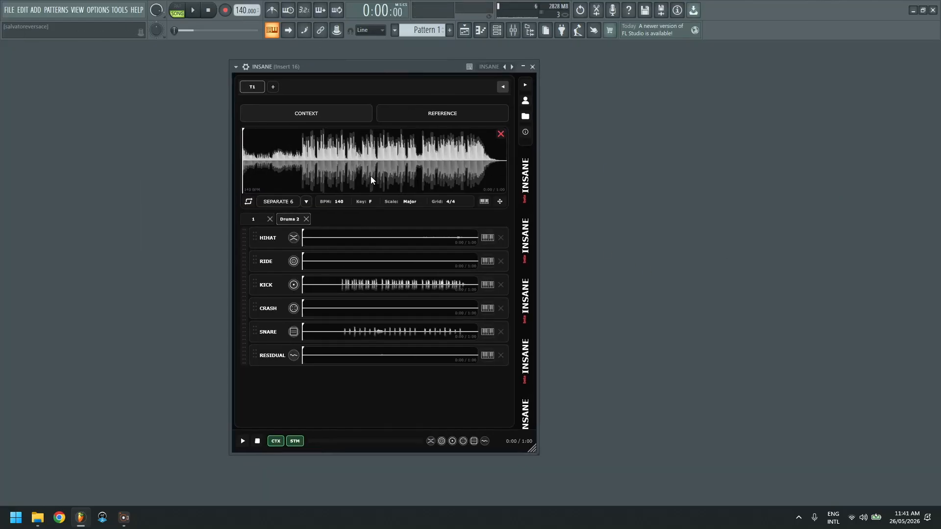
Step: Add the six separated drum parts to Tracks 9 to 14 of the Playlist and slice them all at bars 25 and 33
{"action": "left_click", "coordinate": [468, 29]}
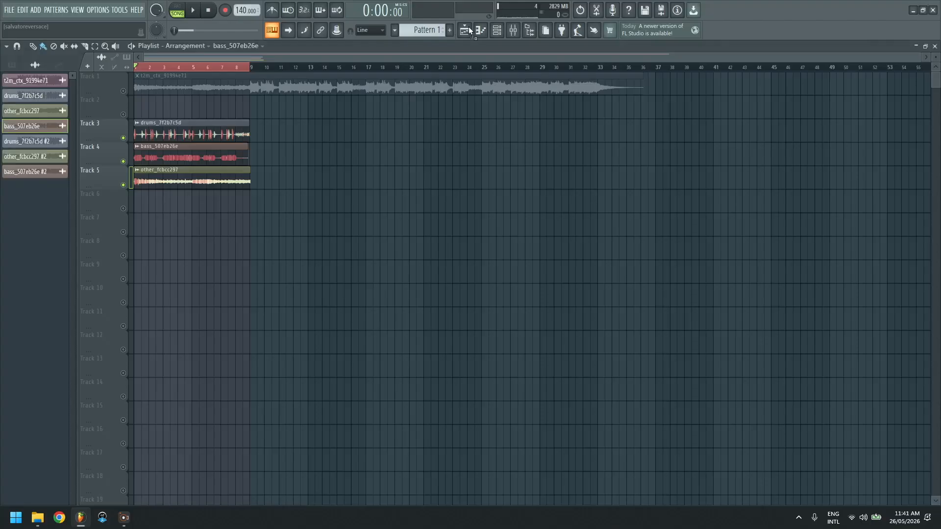
{"action": "left_click_drag", "start_coordinate": [377, 262], "coordinate": [387, 276]}
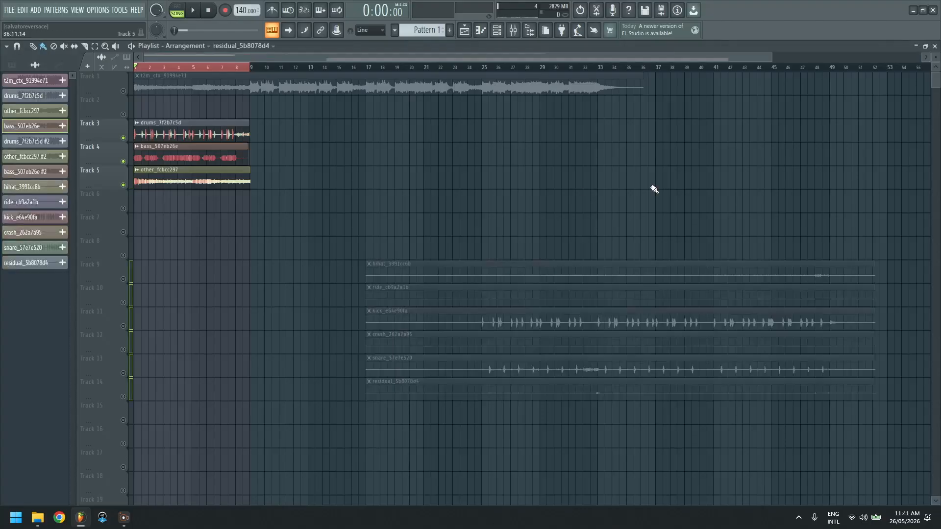
{"action": "scroll", "coordinate": [650, 189], "scroll_direction": "down", "scroll_amount": 4}
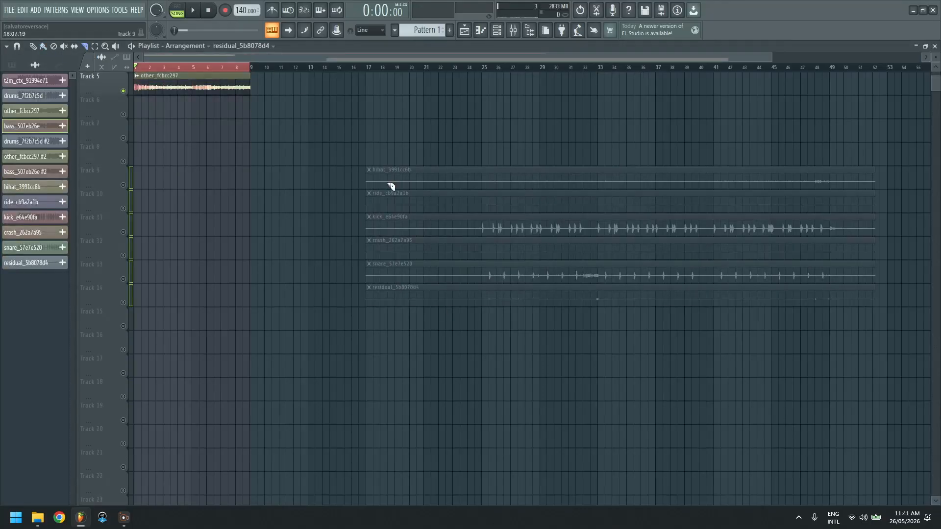
{"action": "left_click_drag", "start_coordinate": [483, 277], "coordinate": [483, 159]}
{"action": "left_click_drag", "start_coordinate": [485, 301], "coordinate": [485, 307]}
{"action": "mouse_move", "coordinate": [541, 171]}
{"action": "left_mouse_down"}
{"action": "mouse_move", "coordinate": [543, 320]}
{"action": "mouse_move", "coordinate": [554, 165]}
{"action": "left_mouse_up"}
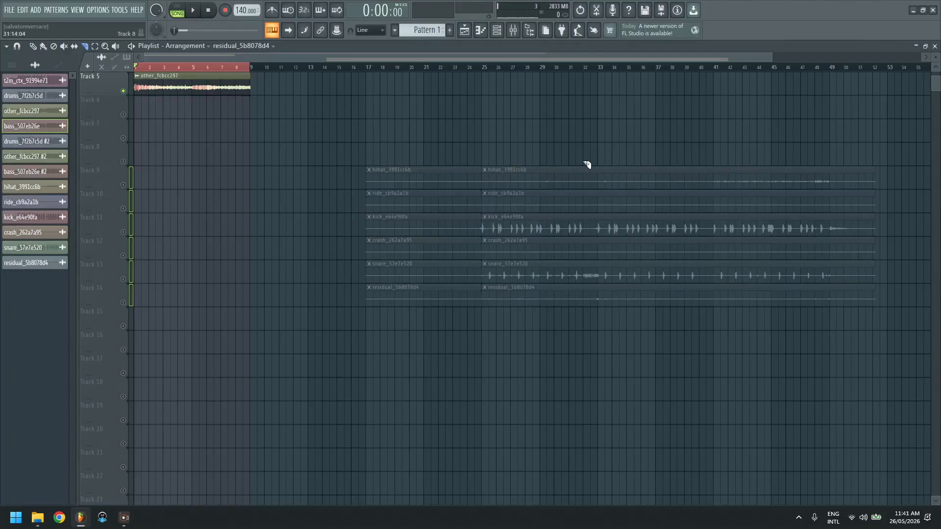
{"action": "left_click_drag", "start_coordinate": [610, 259], "coordinate": [603, 325]}
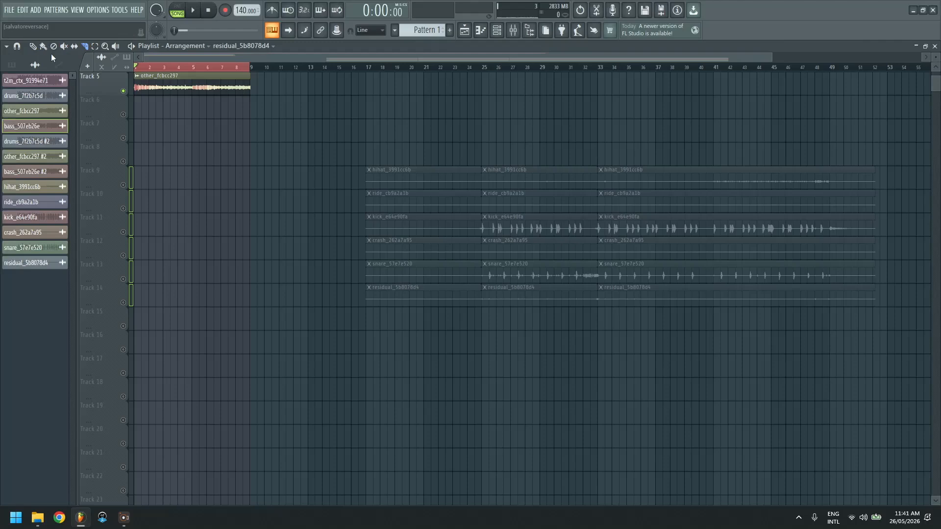
Step: Place eight-bar kick, snare and hi-hat slices at the song start on Tracks 6, 7 and 8, and delete the leftover drum slices
{"action": "left_click_drag", "start_coordinate": [540, 224], "coordinate": [194, 104]}
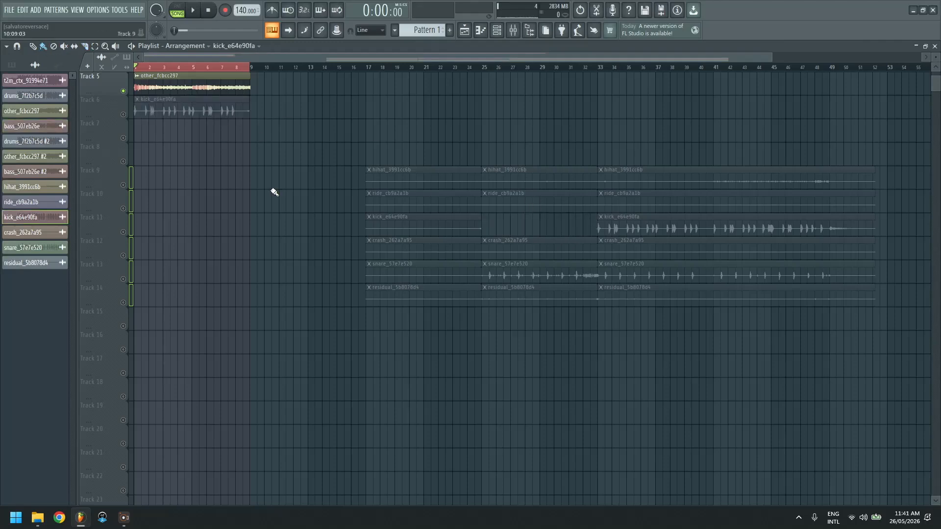
{"action": "left_click_drag", "start_coordinate": [552, 275], "coordinate": [198, 157]}
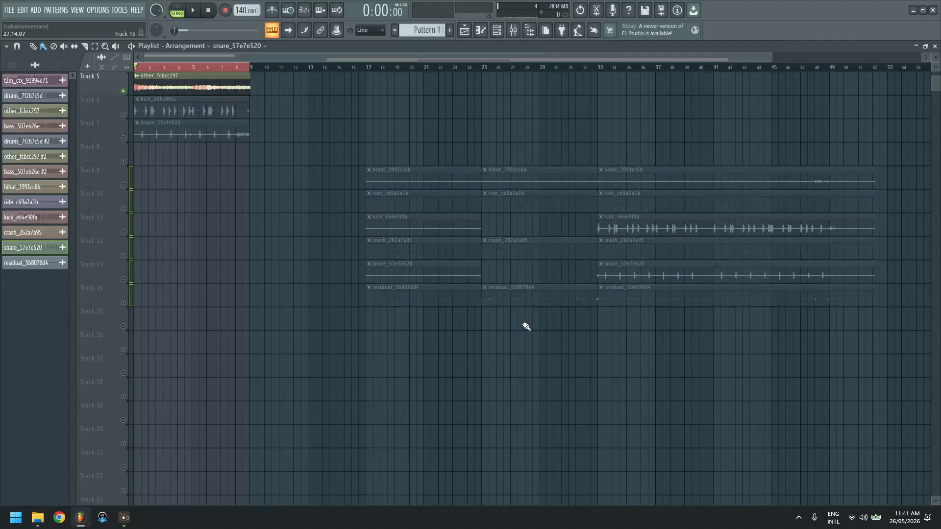
{"action": "left_click_drag", "start_coordinate": [600, 185], "coordinate": [179, 164]}
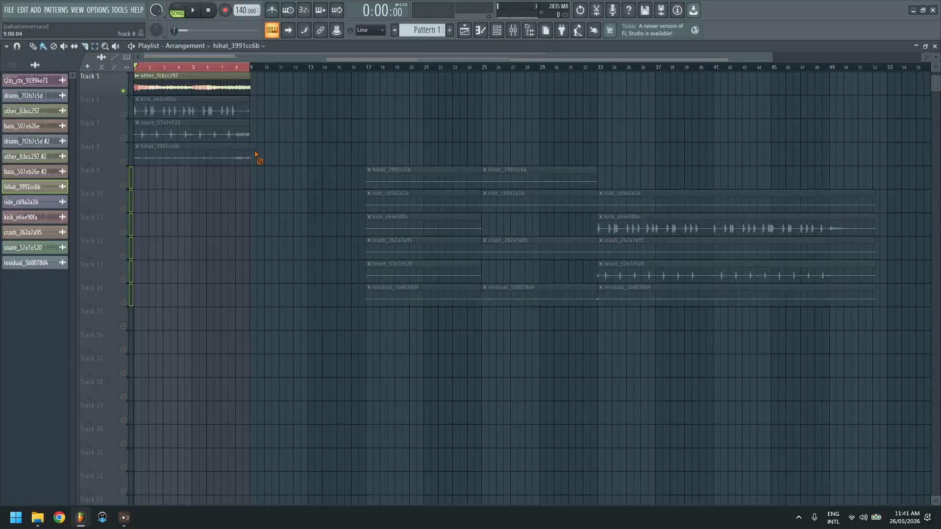
{"action": "mouse_move", "coordinate": [252, 159]}
{"action": "left_mouse_down"}
{"action": "mouse_move", "coordinate": [467, 379]}
{"action": "mouse_move", "coordinate": [674, 315]}
{"action": "mouse_move", "coordinate": [657, 315]}
{"action": "left_mouse_up"}
Step: Solo Tracks 4 to 8 without the full drums stem on Track 3 and play the loop
{"action": "scroll", "coordinate": [308, 305], "scroll_direction": "up", "scroll_amount": 3}
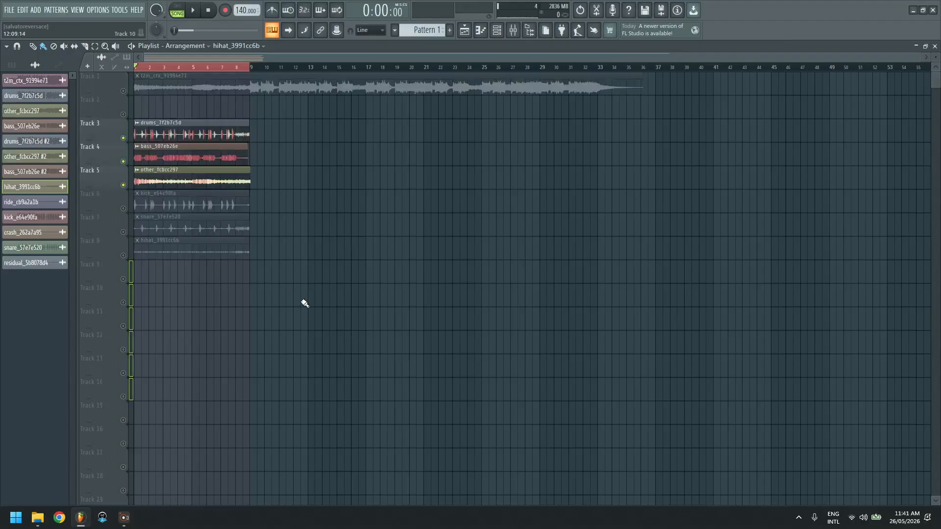
{"action": "left_click_drag", "start_coordinate": [124, 209], "coordinate": [126, 263]}
{"action": "left_click", "coordinate": [123, 185]}
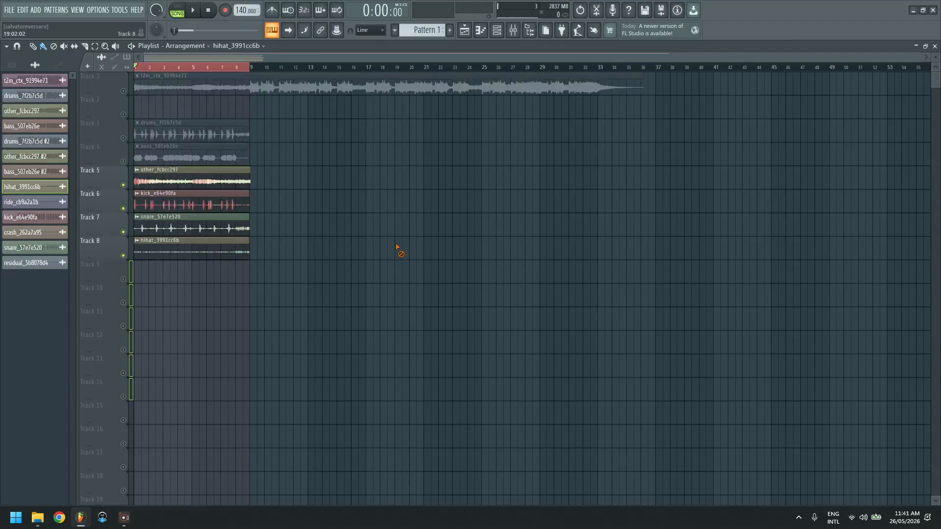
{"action": "left_click", "coordinate": [123, 162]}
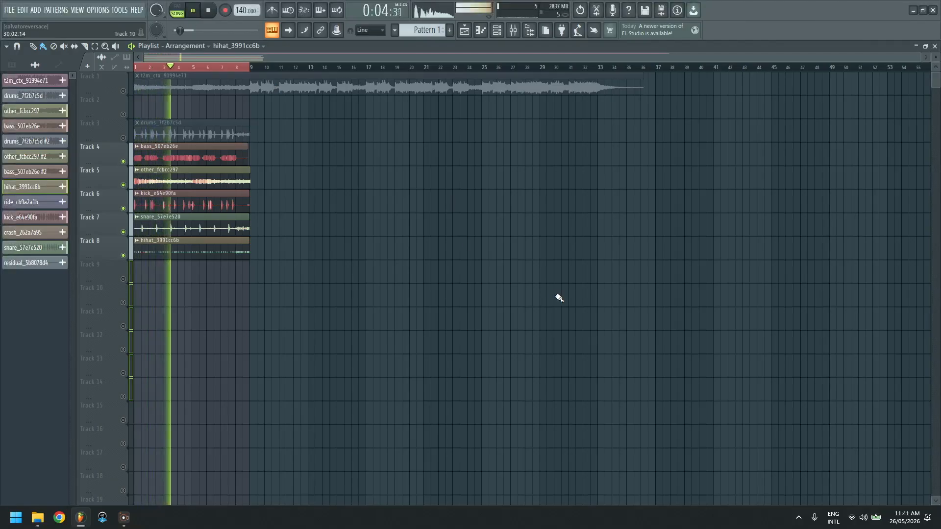
{"action": "key", "text": "space"}
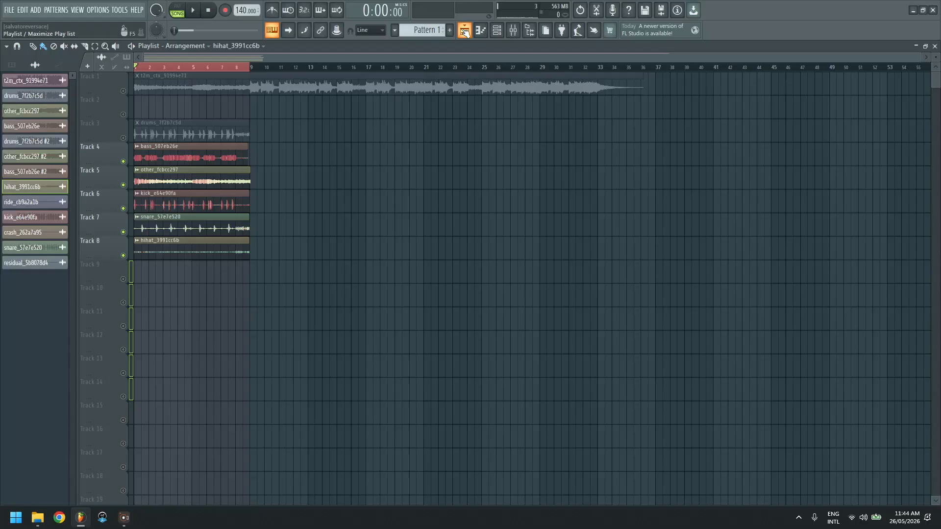
Step: Generate audio on a second INSANE track from the prompt "jazzy trio 140 bpm F major guitar and cello with flute only instrumental", with the Mixer closed
{"action": "left_click", "coordinate": [464, 33]}
{"action": "left_click_drag", "start_coordinate": [301, 97], "coordinate": [462, 81]}
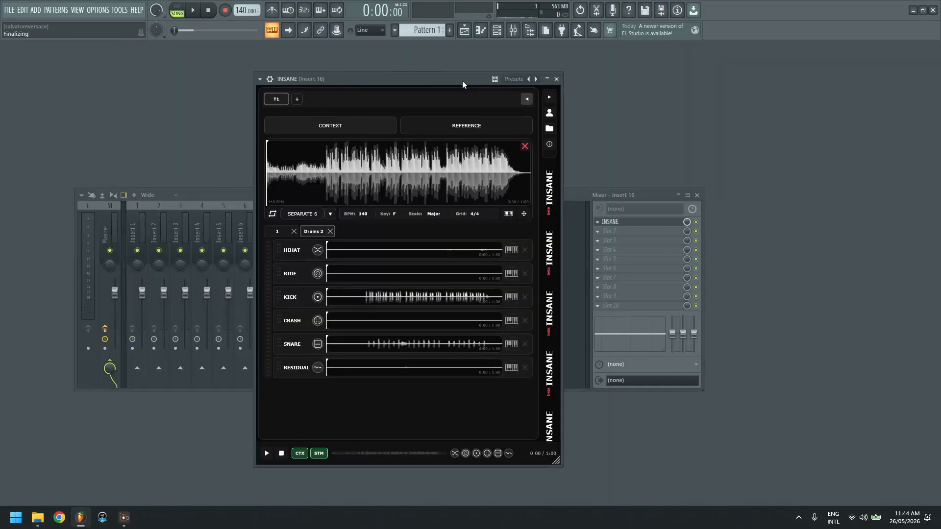
{"action": "left_click", "coordinate": [697, 195]}
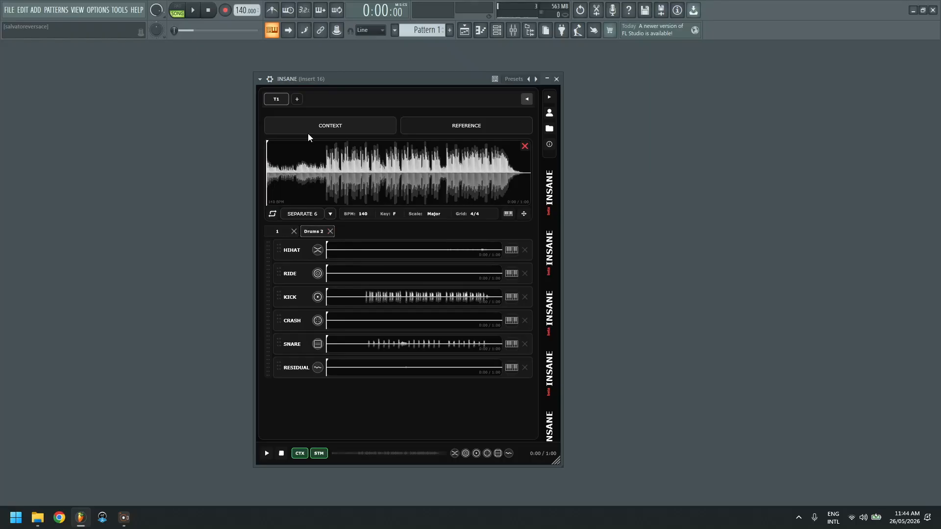
{"action": "left_click", "coordinate": [297, 99]}
{"action": "left_click", "coordinate": [341, 149]}
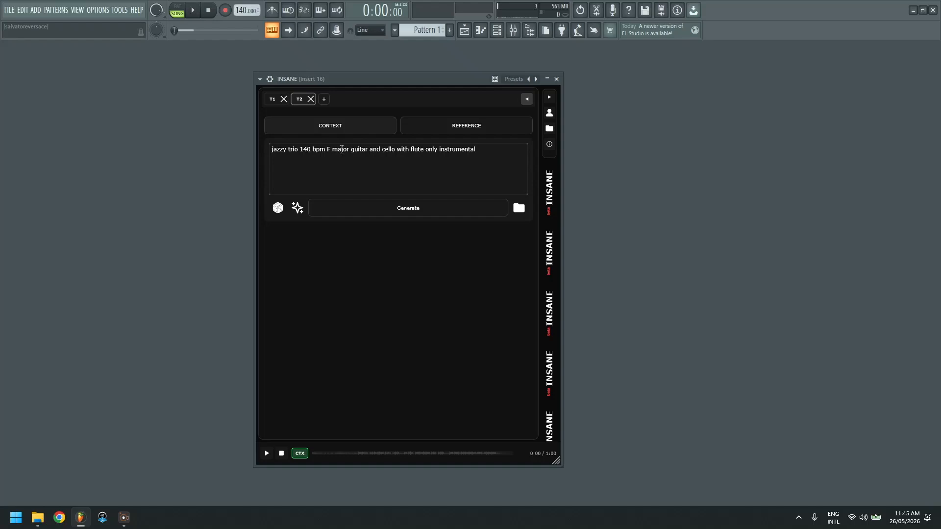
{"action": "left_click", "coordinate": [476, 213]}
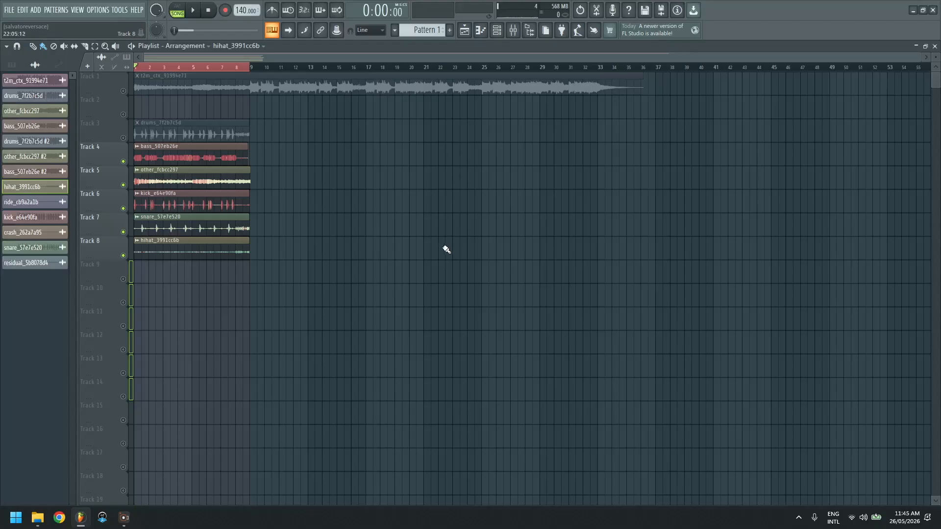
Step: Audition the loop and raise the time-stretching pitch of the other stem on Track 5, using Auto mode
{"action": "key", "text": "space"}
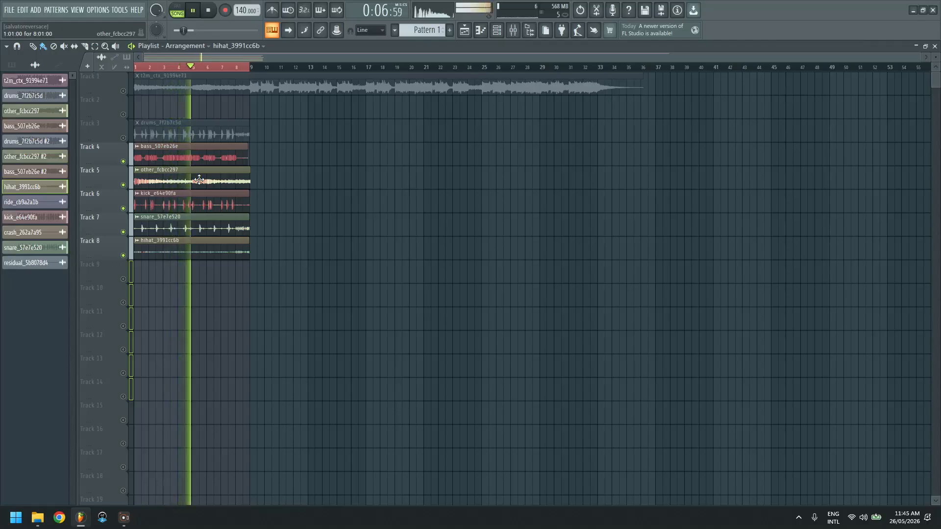
{"action": "key", "text": "space"}
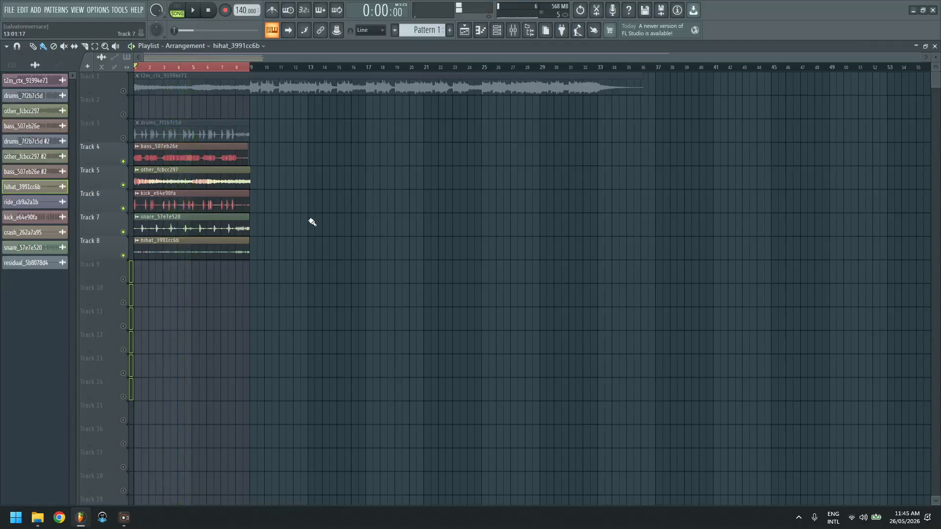
{"action": "double_click", "coordinate": [216, 176]}
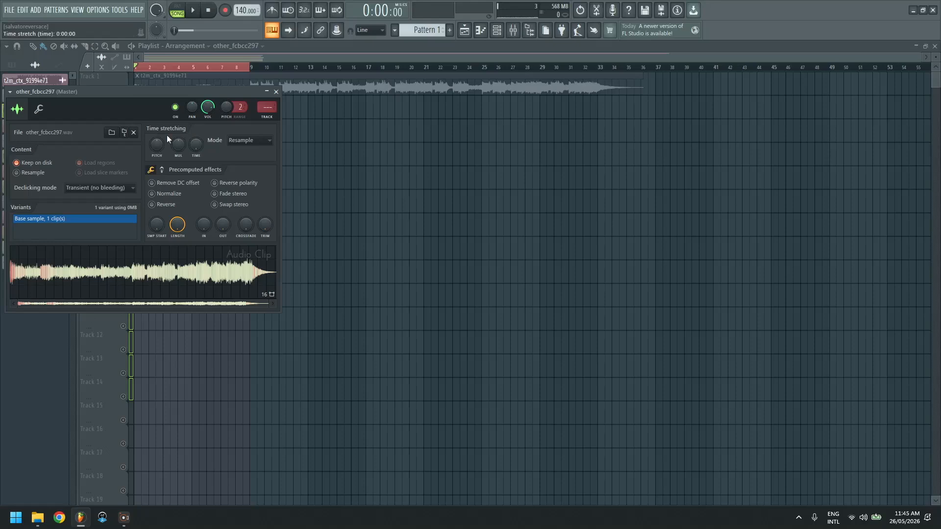
{"action": "left_click", "coordinate": [278, 90]}
{"action": "double_click", "coordinate": [209, 184]}
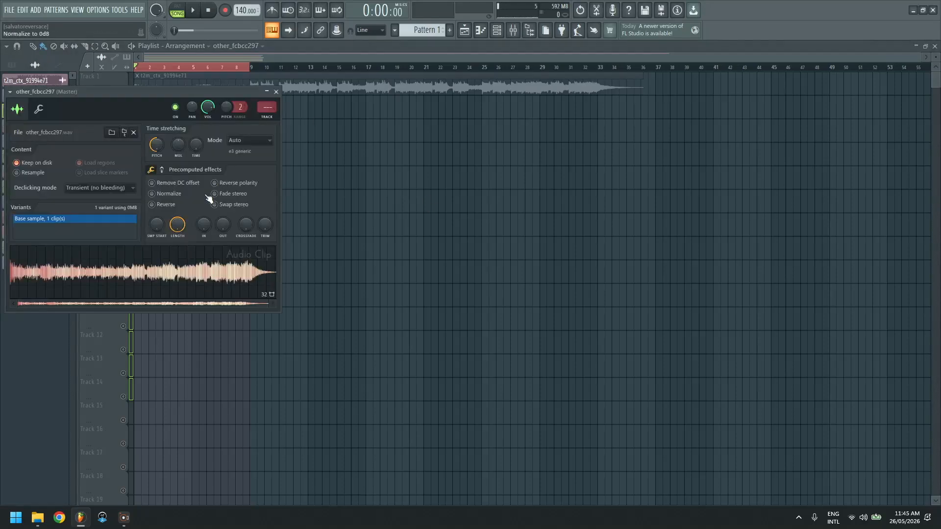
{"action": "left_click_drag", "start_coordinate": [157, 144], "coordinate": [157, 97]}
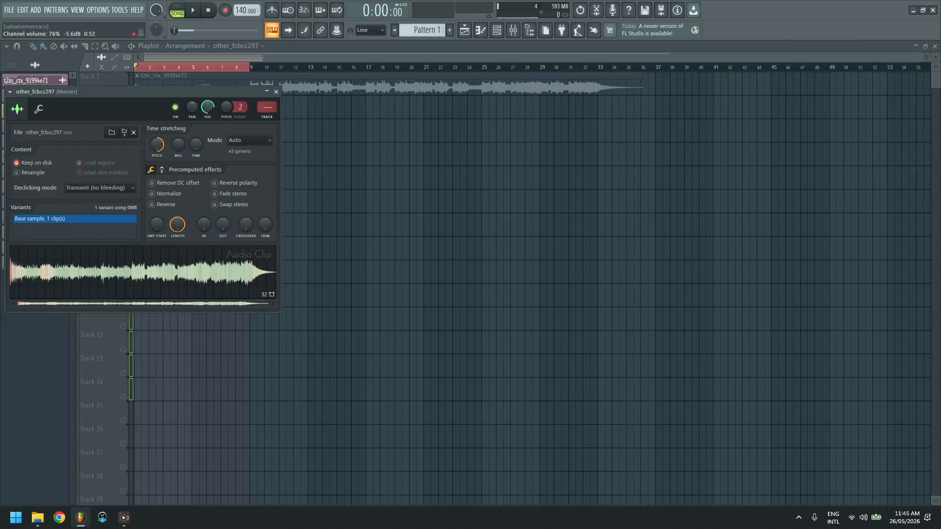
Step: Play the loop to check the pitch change, stop it, and close the Playlist and the other stem's channel settings
{"action": "key", "text": "space"}
{"action": "right_click", "coordinate": [630, 260]}
{"action": "left_click", "coordinate": [935, 46]}
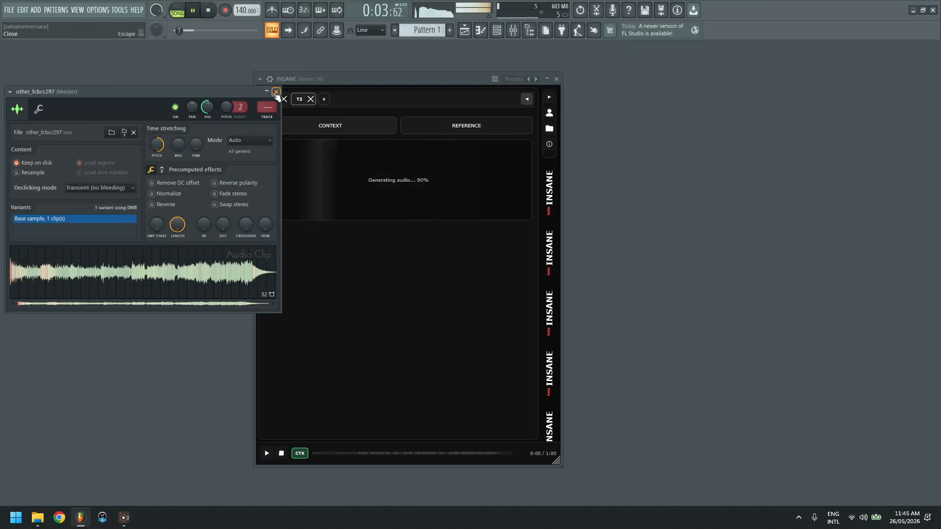
{"action": "left_click", "coordinate": [276, 92]}
{"action": "left_click", "coordinate": [209, 12]}
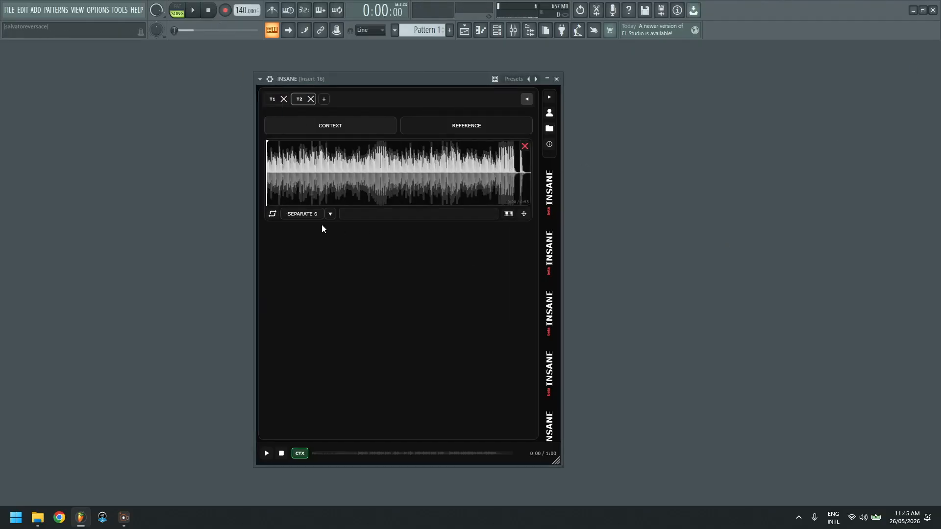
Step: Place the generated trio audio in the Playlist on Track 11 at bar 25 and return to its INSANE context view
{"action": "left_click_drag", "start_coordinate": [524, 214], "coordinate": [484, 326]}
{"action": "left_click", "coordinate": [935, 46]}
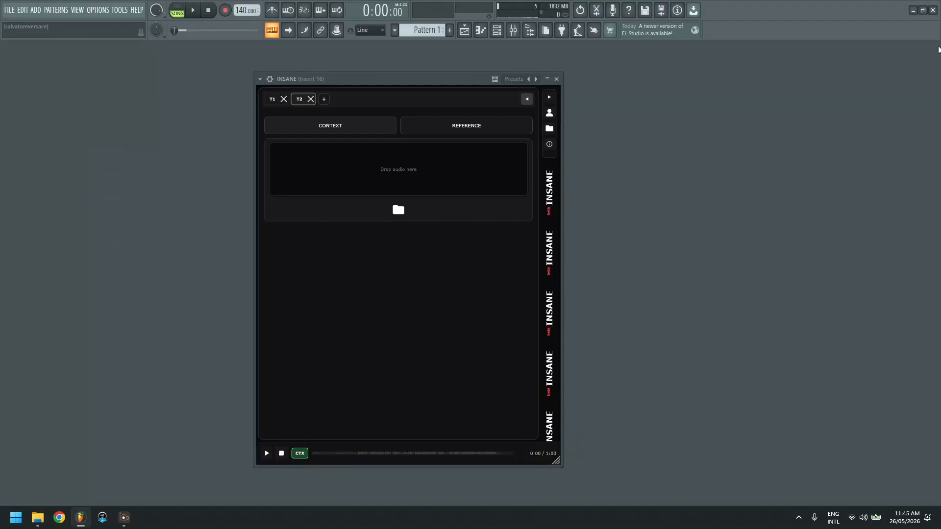
{"action": "left_click", "coordinate": [312, 121]}
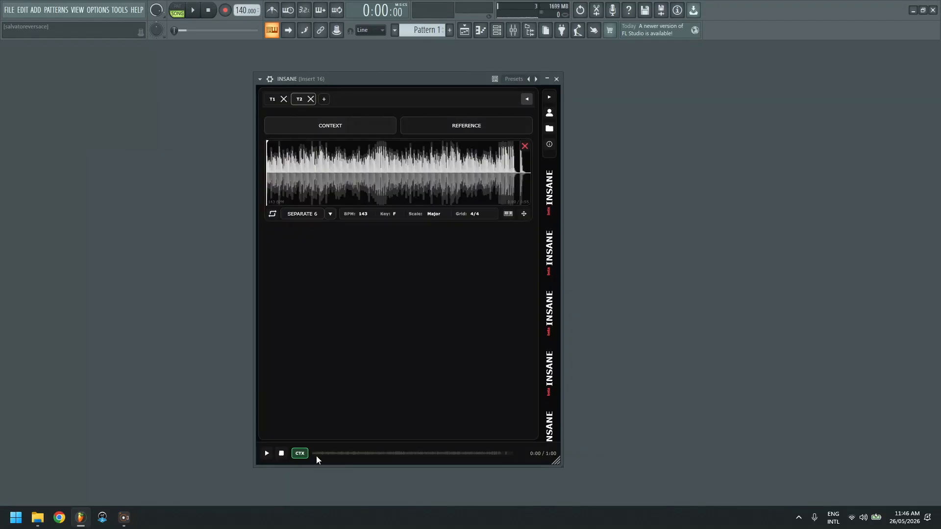
Step: Preview the first seconds of the generated trio audio in INSANE and split it into stems with Separate 6
{"action": "left_click", "coordinate": [266, 454]}
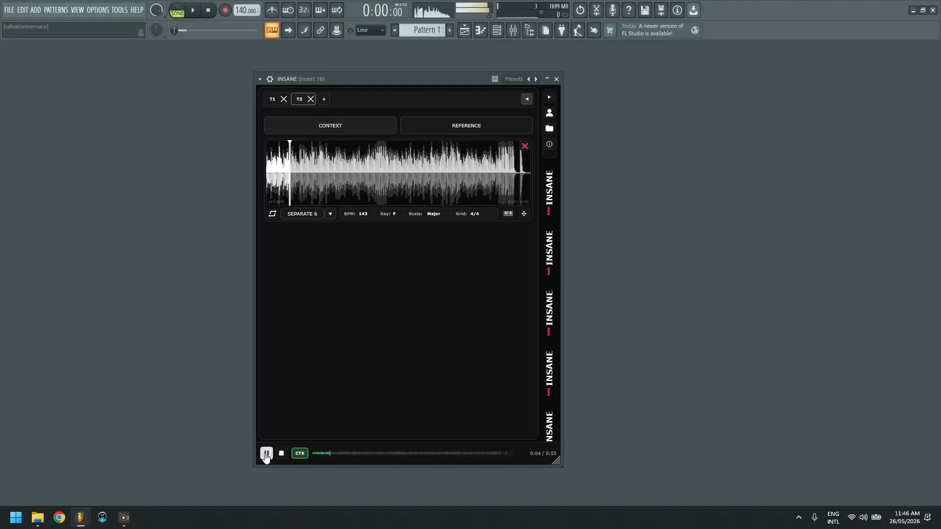
{"action": "left_click", "coordinate": [266, 453]}
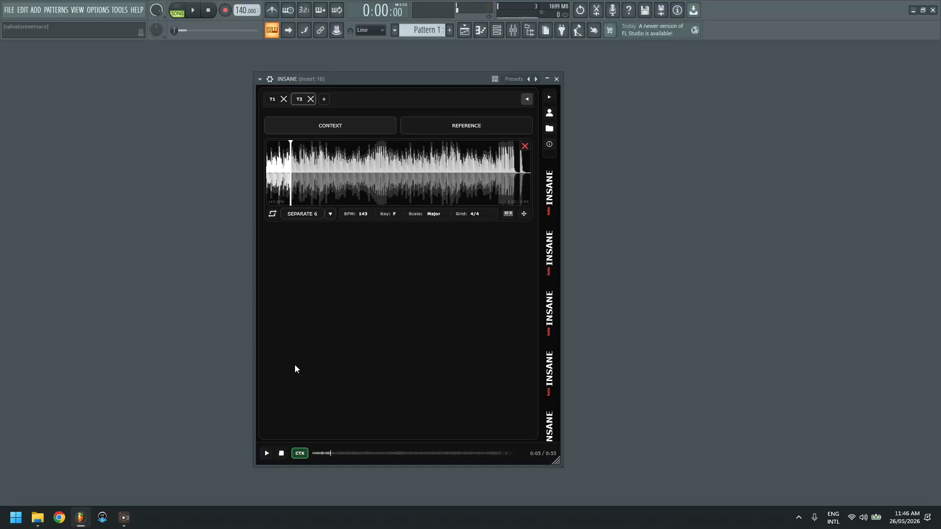
{"action": "left_click", "coordinate": [312, 215]}
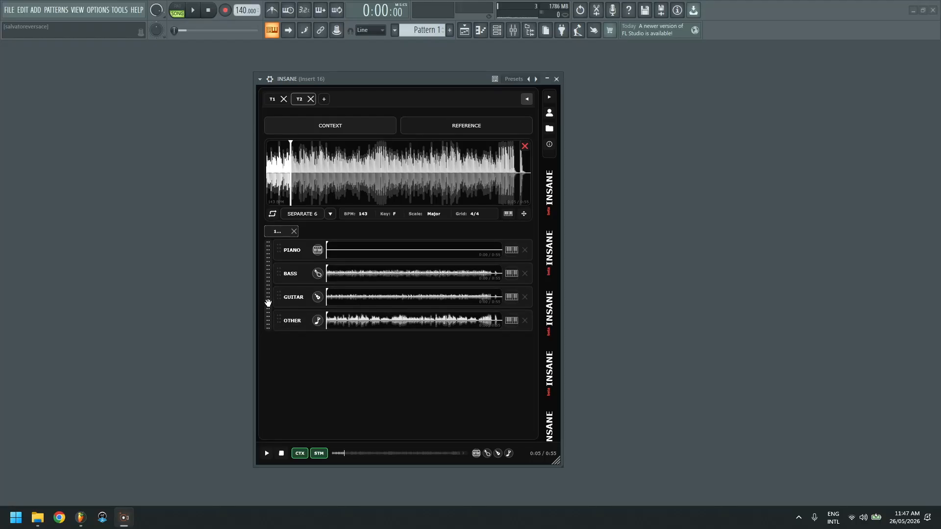
Step: Bring the piano, bass, guitar and other stems into the Playlist together and align them to the song start on Tracks 9 to 12
{"action": "left_click_drag", "start_coordinate": [268, 303], "coordinate": [431, 235]}
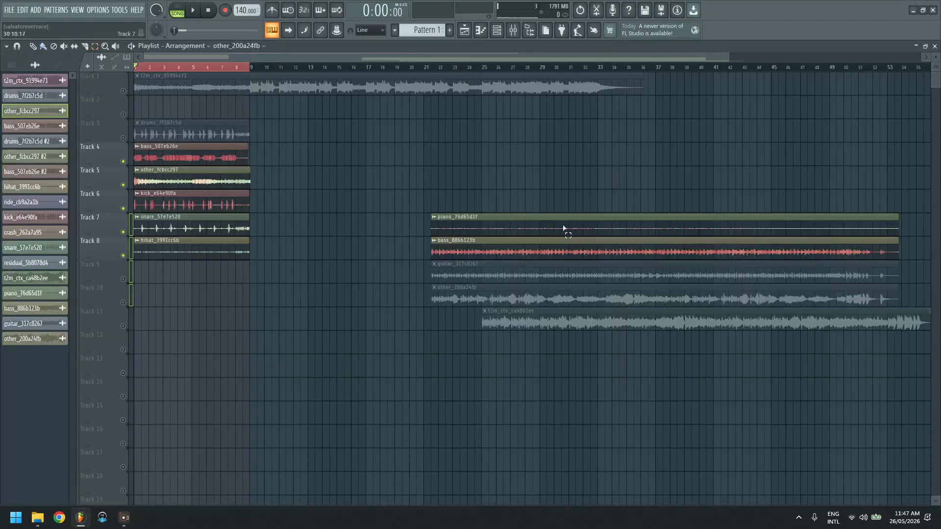
{"action": "left_click_drag", "start_coordinate": [552, 232], "coordinate": [449, 300]}
{"action": "left_click_drag", "start_coordinate": [552, 225], "coordinate": [252, 264]}
{"action": "left_click", "coordinate": [337, 421]}
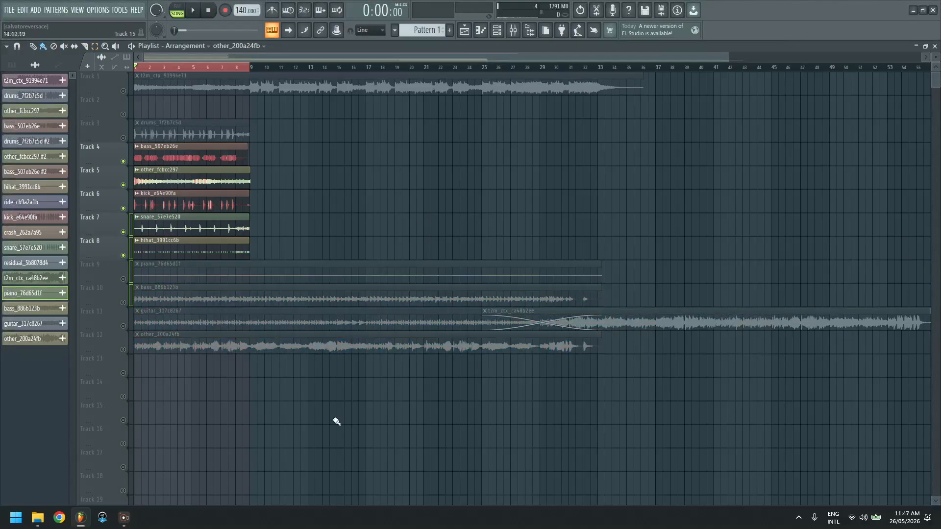
Step: Unmute Tracks 9 to 12 and delete the piano stem from Track 9
{"action": "left_click", "coordinate": [123, 350]}
{"action": "left_click", "coordinate": [123, 326]}
{"action": "left_click", "coordinate": [123, 302]}
{"action": "left_click", "coordinate": [123, 279]}
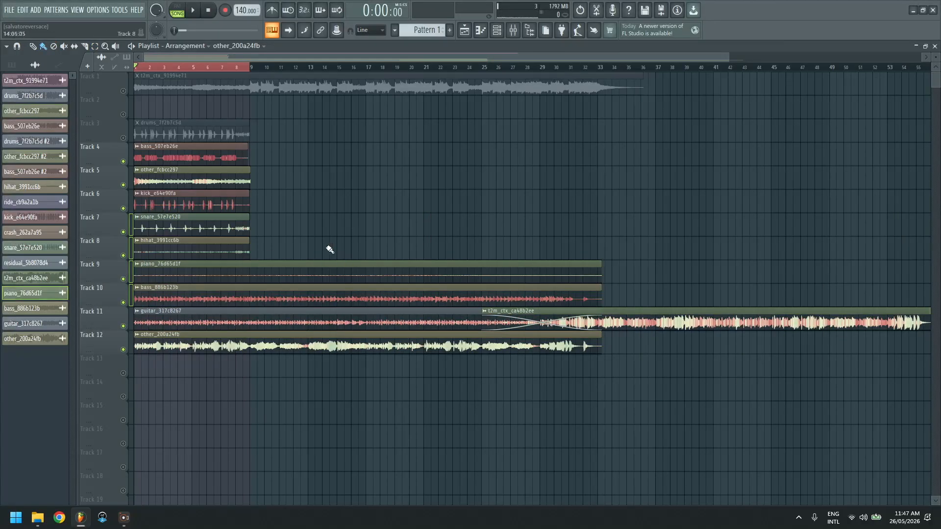
{"action": "right_click", "coordinate": [345, 269]}
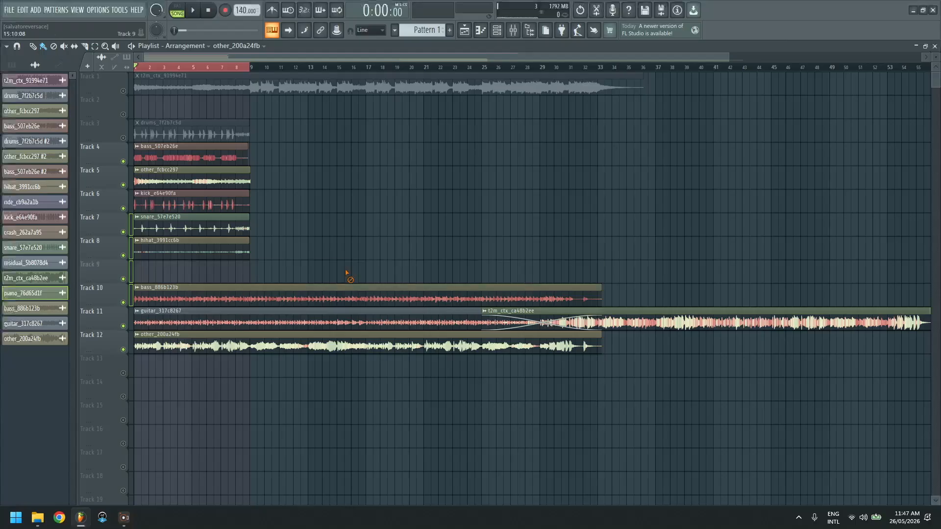
Step: With snapping set to none, slice the clips on Tracks 4 to 8 just before the first kick and delete the leading slices
{"action": "left_click_drag", "start_coordinate": [731, 65], "coordinate": [148, 117]}
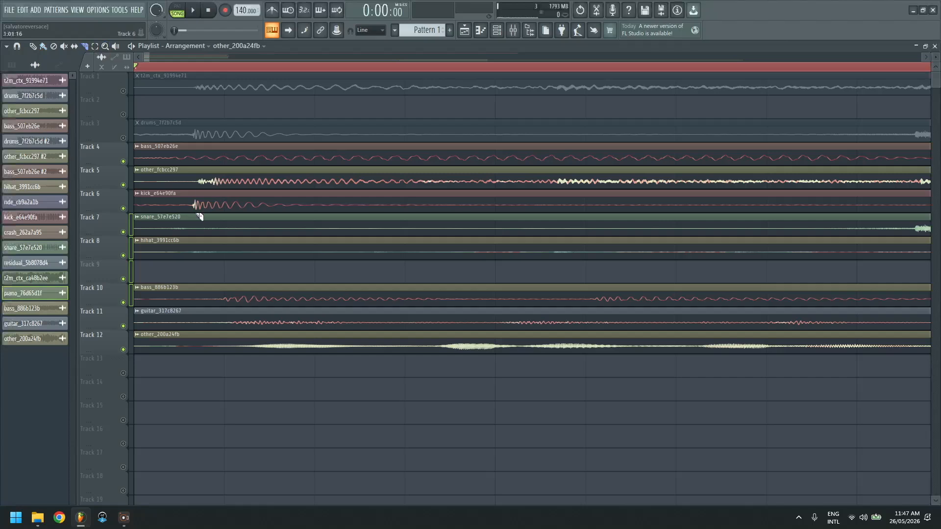
{"action": "mouse_move", "coordinate": [190, 154]}
{"action": "left_mouse_down"}
{"action": "mouse_move", "coordinate": [172, 330]}
{"action": "mouse_move", "coordinate": [220, 154]}
{"action": "left_mouse_up"}
{"action": "left_click", "coordinate": [371, 30]}
{"action": "left_click", "coordinate": [372, 58]}
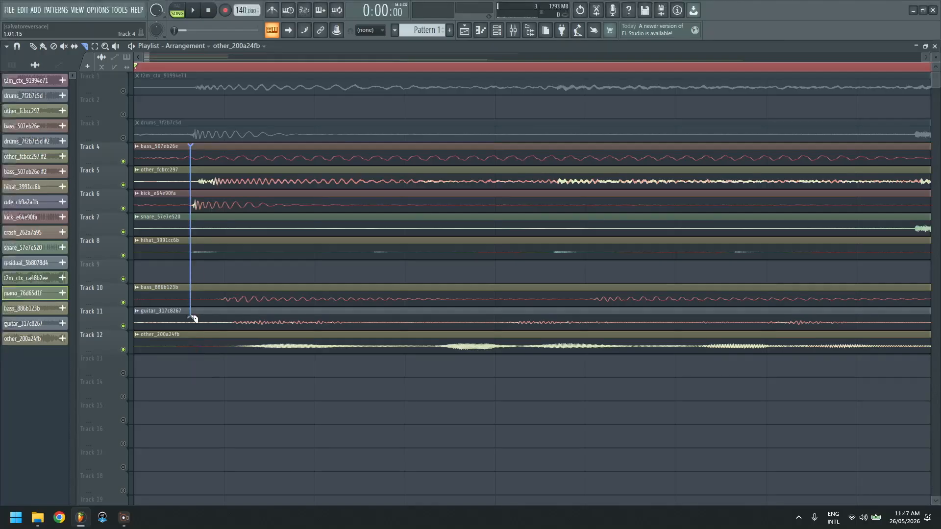
{"action": "left_click_drag", "start_coordinate": [191, 272], "coordinate": [191, 272]}
{"action": "left_click", "coordinate": [43, 46]}
{"action": "right_click", "coordinate": [181, 154]}
{"action": "right_click", "coordinate": [180, 179]}
{"action": "right_click", "coordinate": [178, 203]}
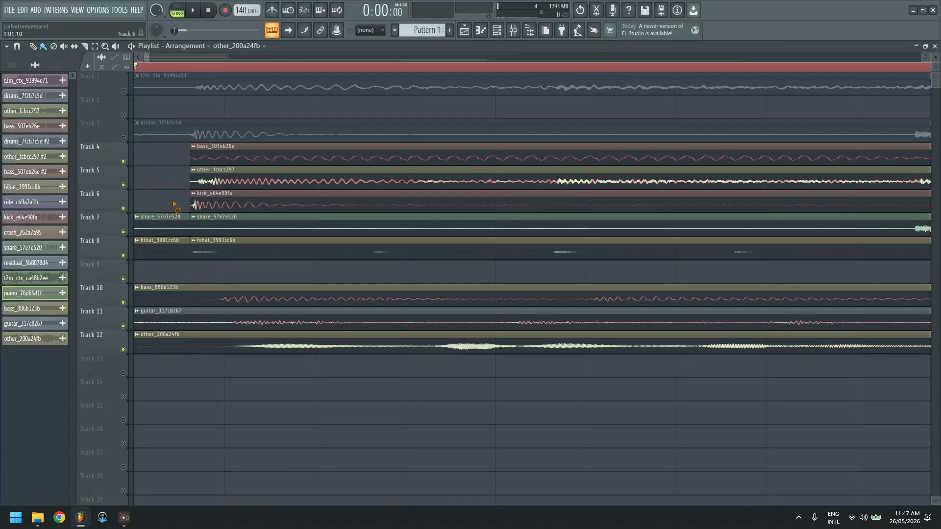
{"action": "right_click", "coordinate": [176, 226]}
{"action": "right_click", "coordinate": [177, 249]}
Step: Move the trimmed bass, other, kick, snare and hi-hat clips on Tracks 4 to 8 back to the song start
{"action": "left_click_drag", "start_coordinate": [245, 184], "coordinate": [189, 185]}
{"action": "left_click_drag", "start_coordinate": [235, 160], "coordinate": [179, 160]}
{"action": "left_click_drag", "start_coordinate": [240, 203], "coordinate": [184, 203]}
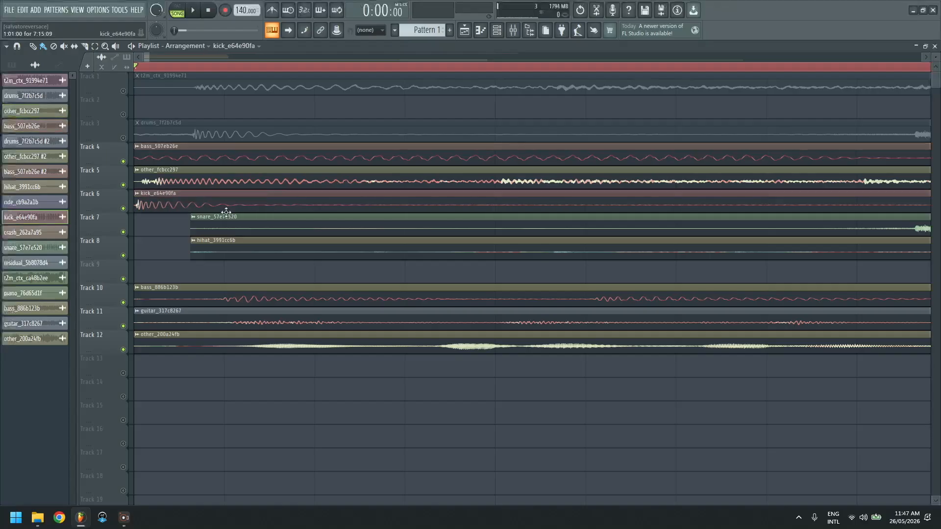
{"action": "left_click_drag", "start_coordinate": [237, 223], "coordinate": [180, 223]}
{"action": "left_click_drag", "start_coordinate": [230, 248], "coordinate": [174, 249]}
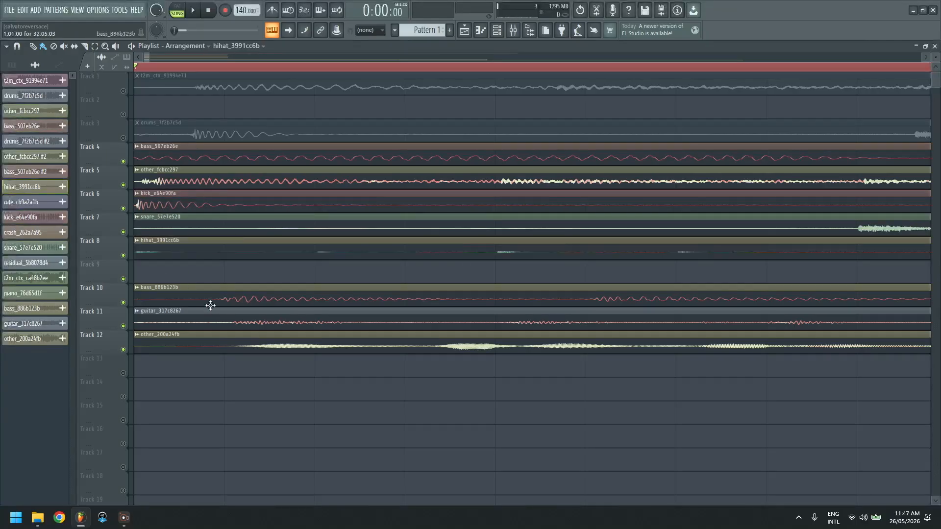
Step: Trim the lead-in before the first note from the bass, guitar and other stems on Tracks 10 to 12 and move them to the song start
{"action": "left_click_drag", "start_coordinate": [226, 372], "coordinate": [226, 372]}
{"action": "left_click", "coordinate": [44, 46]}
{"action": "right_click", "coordinate": [210, 294]}
{"action": "right_click", "coordinate": [210, 319]}
{"action": "right_click", "coordinate": [210, 343]}
{"action": "left_click_drag", "start_coordinate": [283, 306], "coordinate": [192, 306]}
{"action": "left_click_drag", "start_coordinate": [294, 326], "coordinate": [204, 326]}
{"action": "left_click_drag", "start_coordinate": [262, 347], "coordinate": [172, 347]}
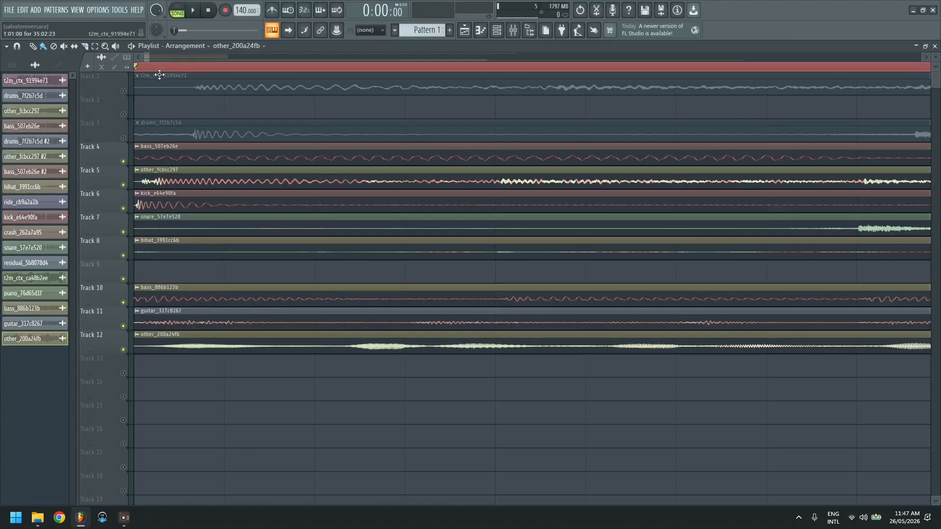
Step: Mute Tracks 5, 10 and 12 and play the loop with the new guitar stem over the drums and bass
{"action": "scroll", "coordinate": [168, 71], "scroll_direction": "up", "scroll_amount": 4}
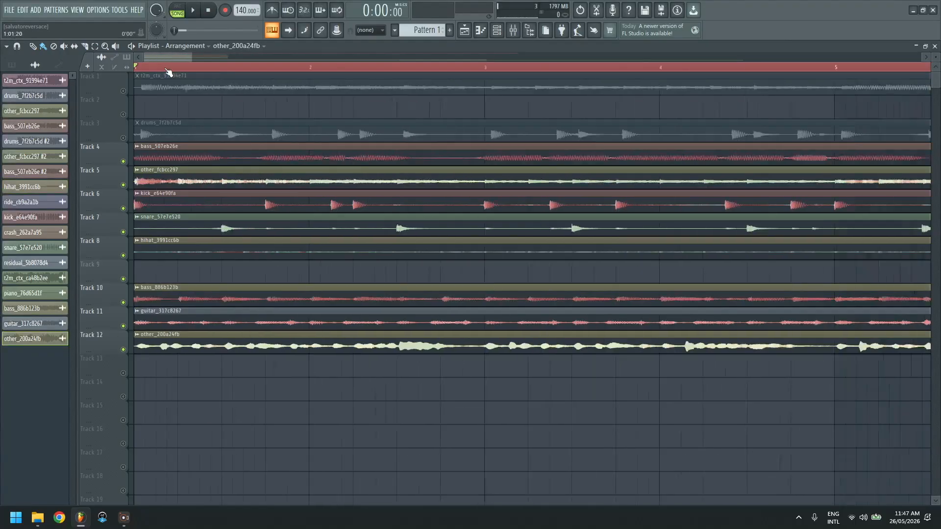
{"action": "scroll", "coordinate": [168, 71], "scroll_direction": "down", "scroll_amount": 5}
{"action": "left_click", "coordinate": [123, 185]}
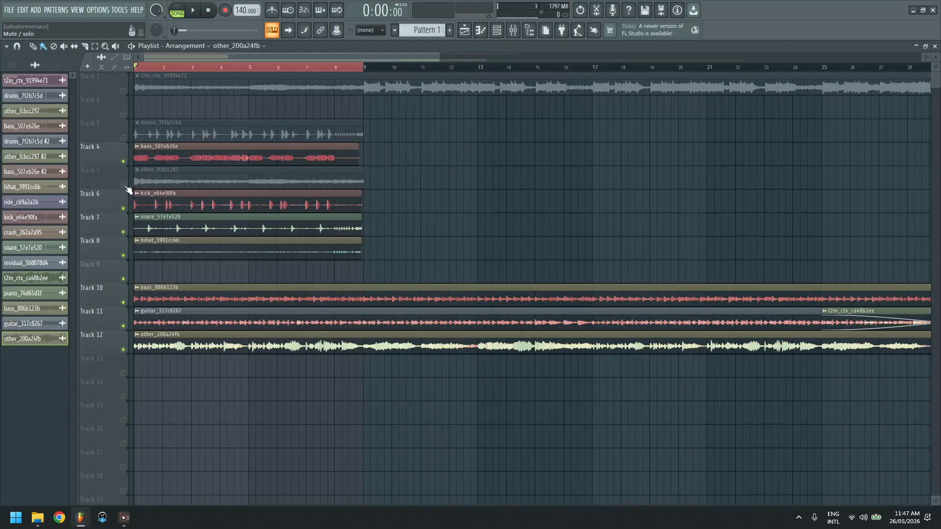
{"action": "left_click", "coordinate": [123, 302]}
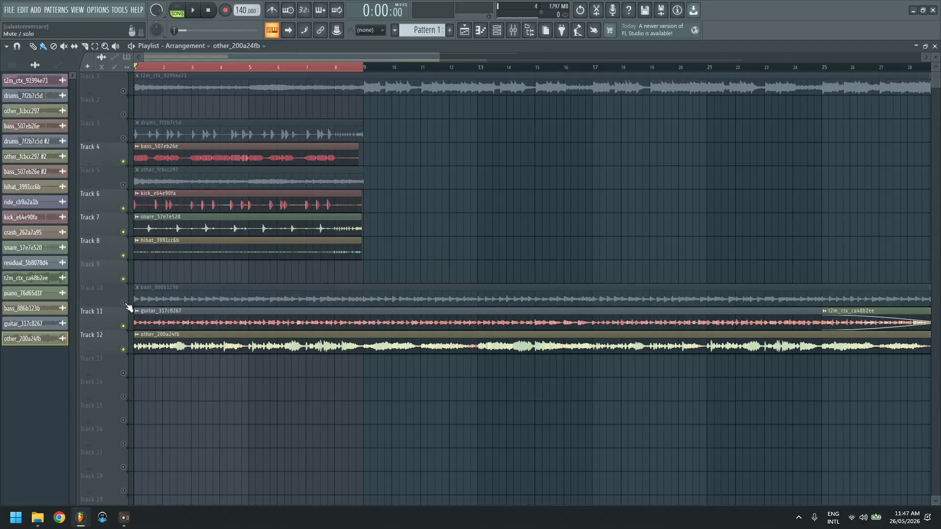
{"action": "left_click", "coordinate": [123, 350]}
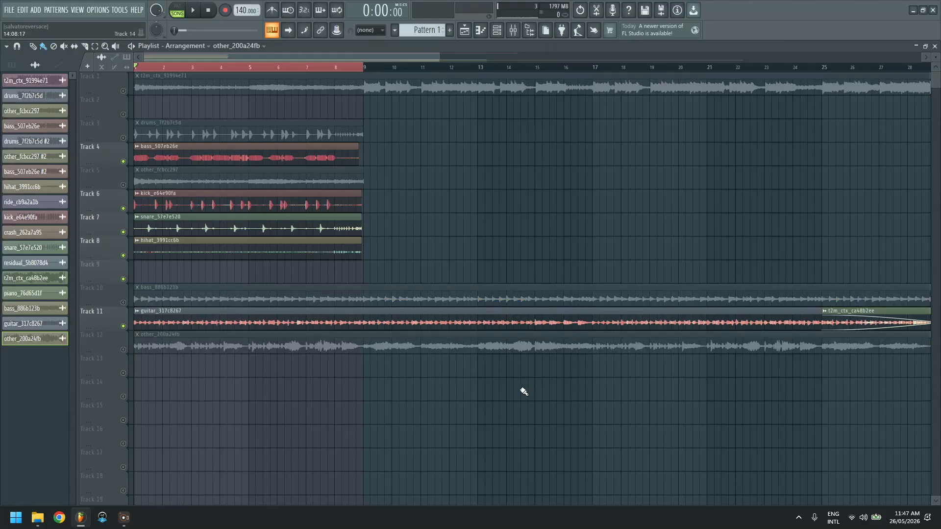
{"action": "key", "text": "space"}
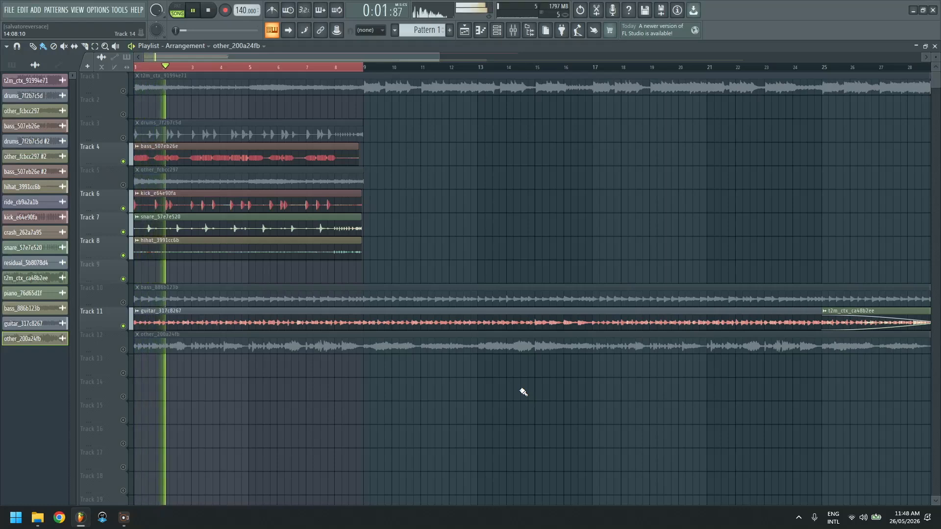
Step: Slice the guitar stem at bar 9, stop playback, and move its first eight bars up to Track 9
{"action": "left_click_drag", "start_coordinate": [363, 313], "coordinate": [363, 327]}
{"action": "left_click", "coordinate": [44, 46]}
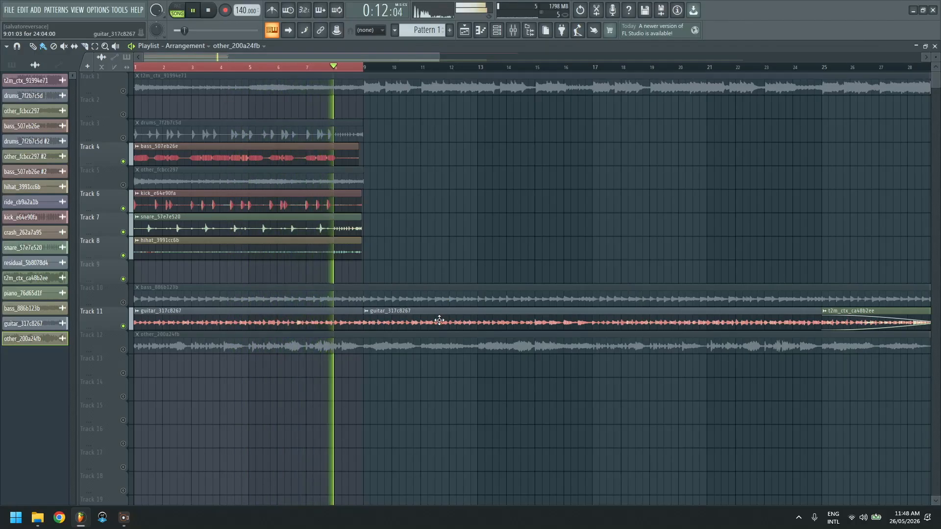
{"action": "key", "text": "space"}
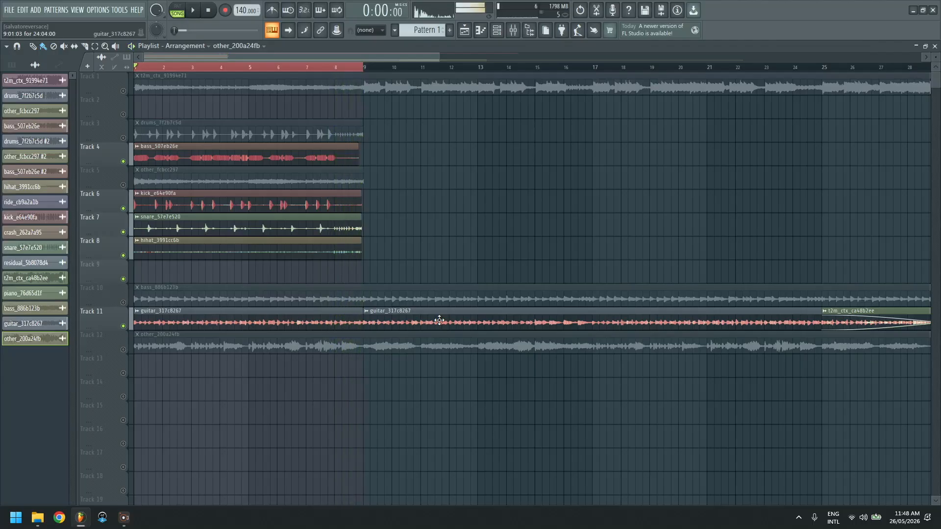
{"action": "left_click_drag", "start_coordinate": [300, 313], "coordinate": [299, 266]}
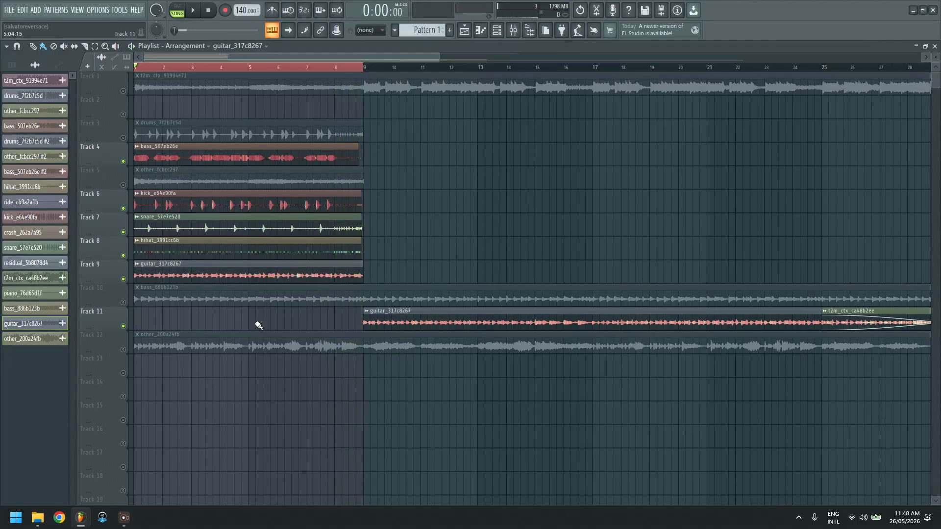
Step: Solo Track 12, slice its other stem at bar 9, and lower the stem's pitch in its channel settings
{"action": "right_click", "coordinate": [123, 350]}
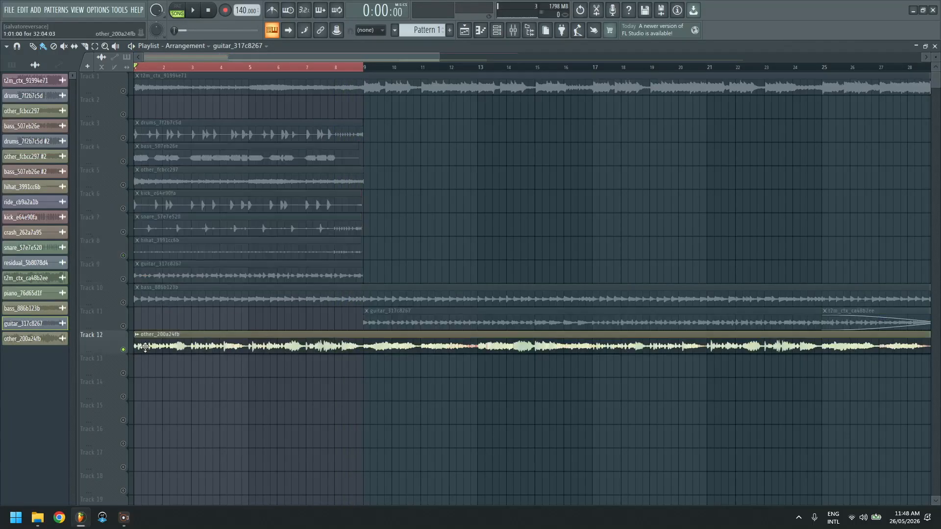
{"action": "left_click_drag", "start_coordinate": [370, 336], "coordinate": [367, 351]}
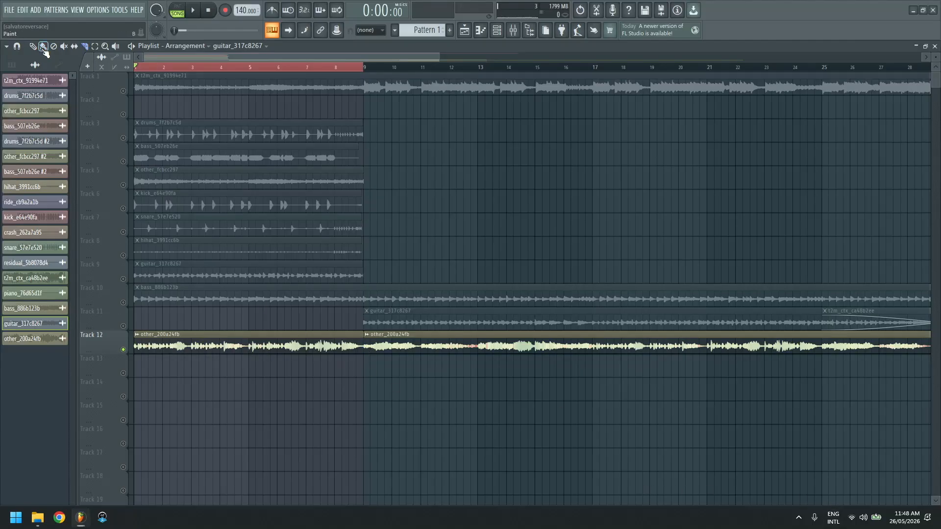
{"action": "double_click", "coordinate": [274, 335]}
{"action": "left_click_drag", "start_coordinate": [253, 234], "coordinate": [252, 245]}
{"action": "key", "text": "Escape"}
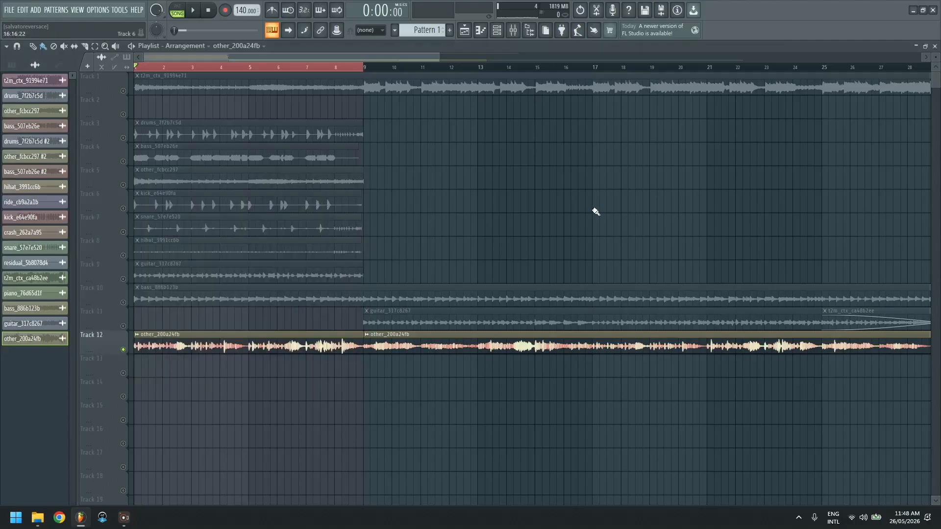
Step: Unmute the snare, kick and bass on Tracks 7, 6 and 4 and audition them with the other stem on Track 12
{"action": "left_click", "coordinate": [122, 232]}
{"action": "left_click", "coordinate": [123, 208]}
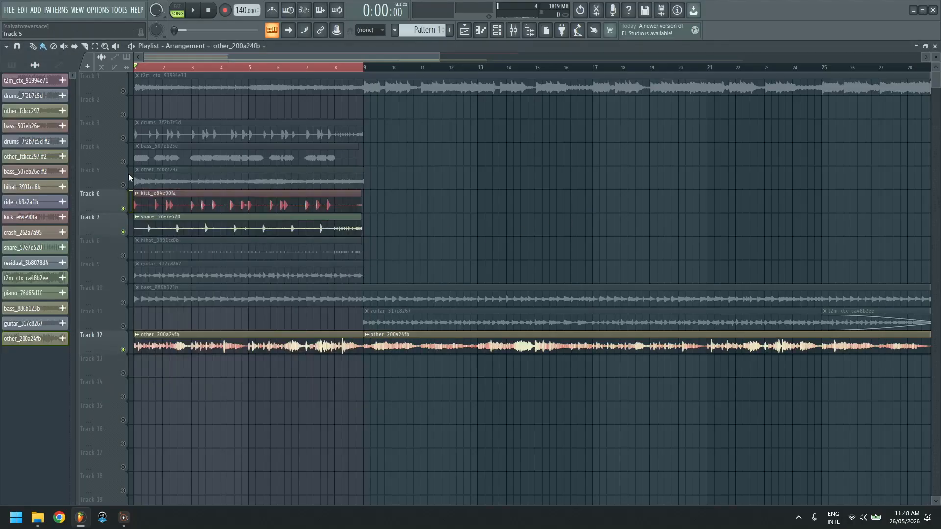
{"action": "left_click", "coordinate": [123, 161]}
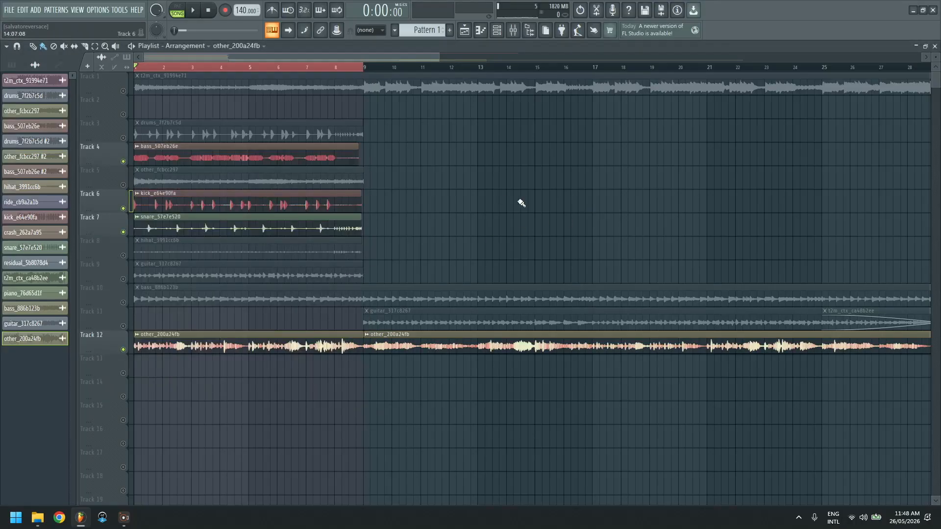
{"action": "key", "text": "space"}
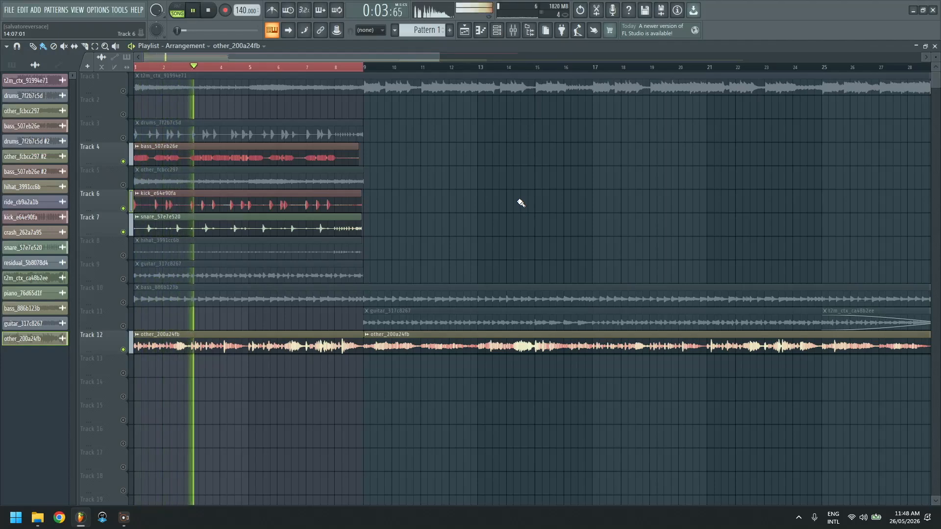
{"action": "key", "text": "space"}
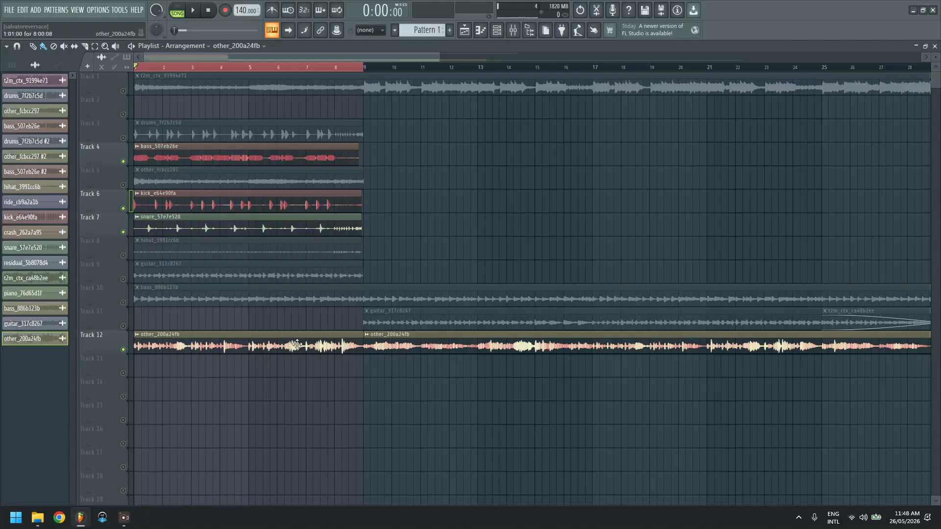
Step: Unmute the hi-hat on Track 8 and the guitar on Track 9
{"action": "left_click", "coordinate": [123, 255]}
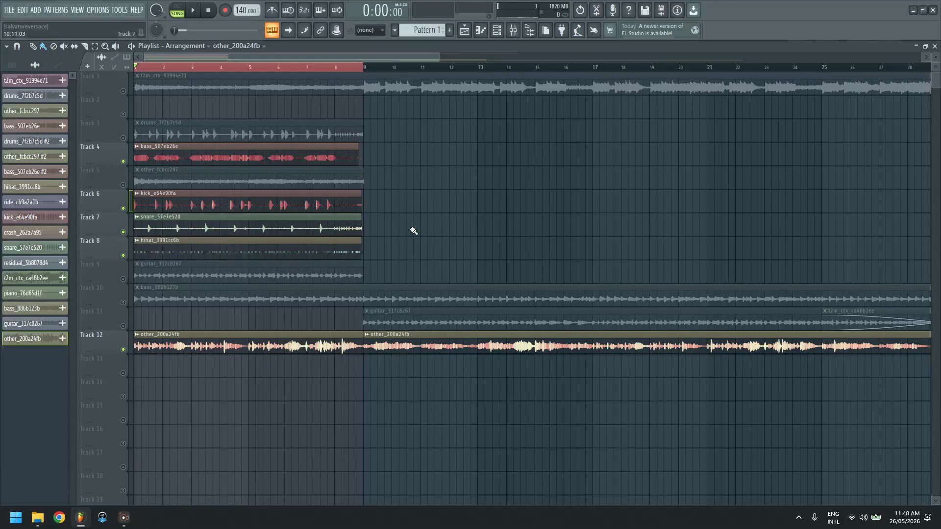
{"action": "scroll", "coordinate": [525, 74], "scroll_direction": "down", "scroll_amount": 3}
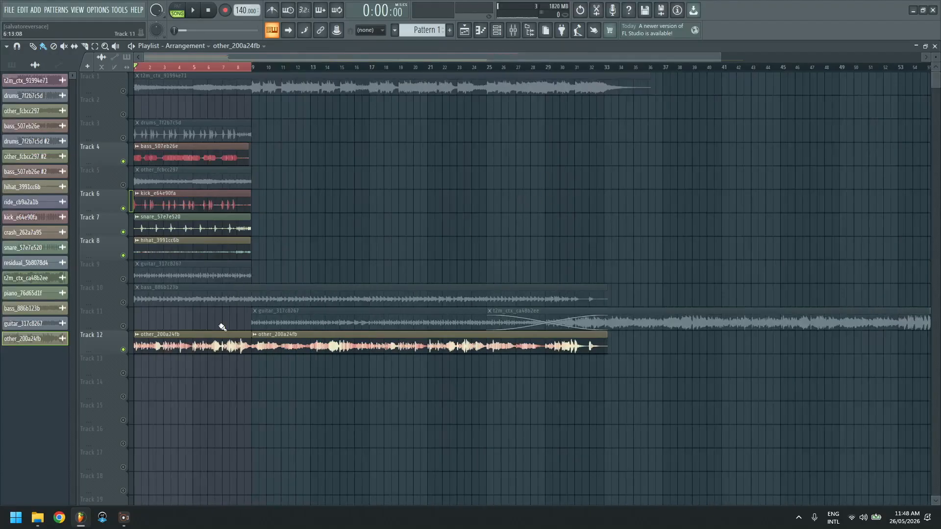
{"action": "left_click", "coordinate": [124, 278]}
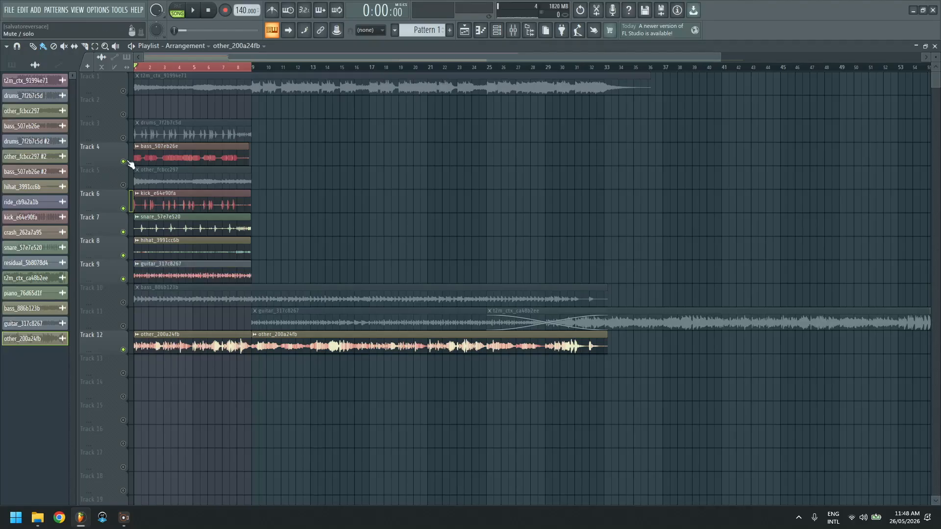
Step: Reorder the tracks so guitar, bass, kick, snare, hi-hat and the other stem occupy Tracks 1 to 6
{"action": "left_click_drag", "start_coordinate": [111, 265], "coordinate": [109, 84]}
{"action": "left_click_drag", "start_coordinate": [106, 182], "coordinate": [104, 111]}
{"action": "left_click_drag", "start_coordinate": [110, 233], "coordinate": [116, 126]}
{"action": "left_click_drag", "start_coordinate": [108, 253], "coordinate": [113, 157]}
{"action": "left_click_drag", "start_coordinate": [104, 275], "coordinate": [120, 178]}
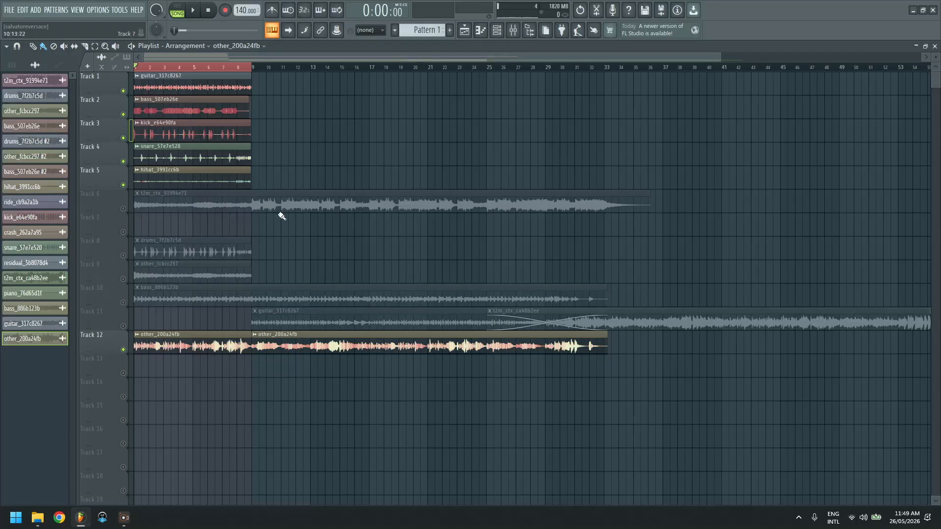
{"action": "mouse_move", "coordinate": [100, 204]}
{"action": "left_mouse_down"}
{"action": "mouse_move", "coordinate": [99, 319]}
{"action": "mouse_move", "coordinate": [103, 201]}
{"action": "left_mouse_up"}
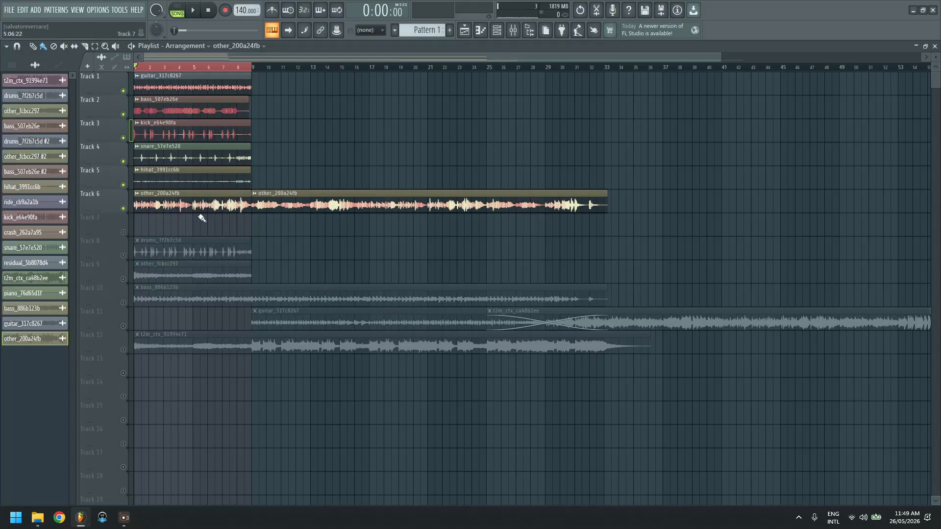
Step: Delete the t2m_ctx_ca48b2ee clip and both other-stem clips on Track 6, and audition the remaining loop
{"action": "right_click", "coordinate": [677, 316]}
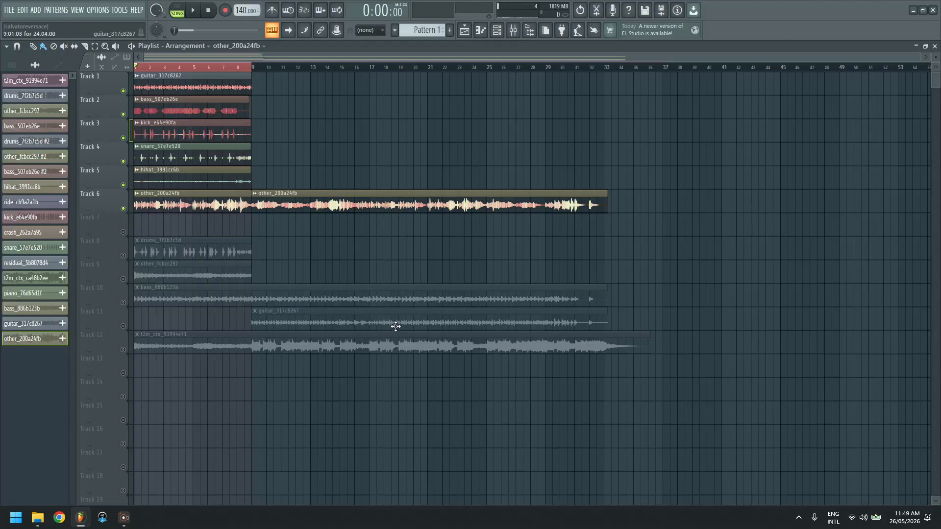
{"action": "right_click", "coordinate": [179, 209]}
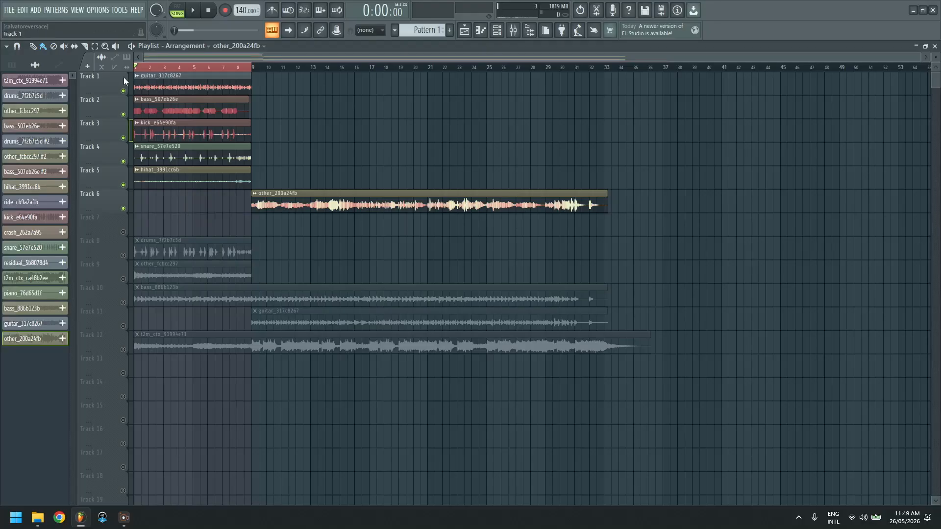
{"action": "right_click", "coordinate": [392, 204]}
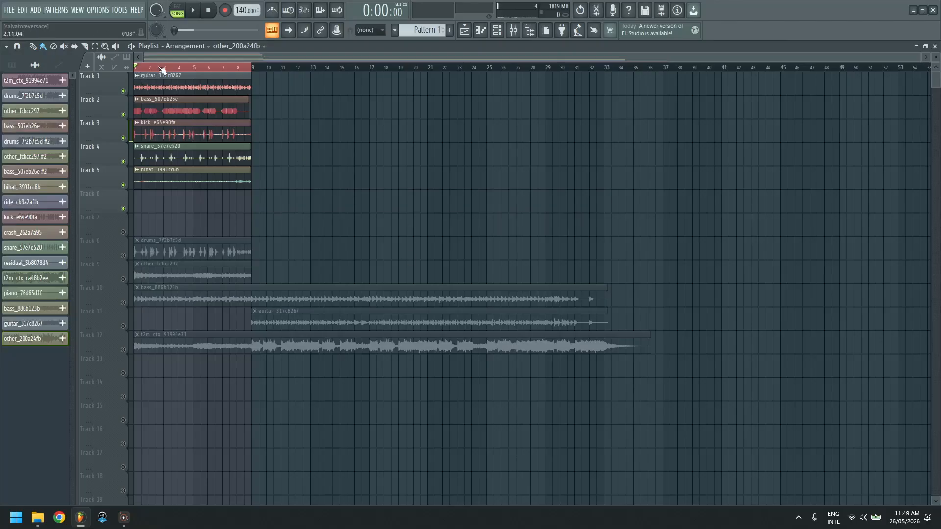
{"action": "key", "text": "space"}
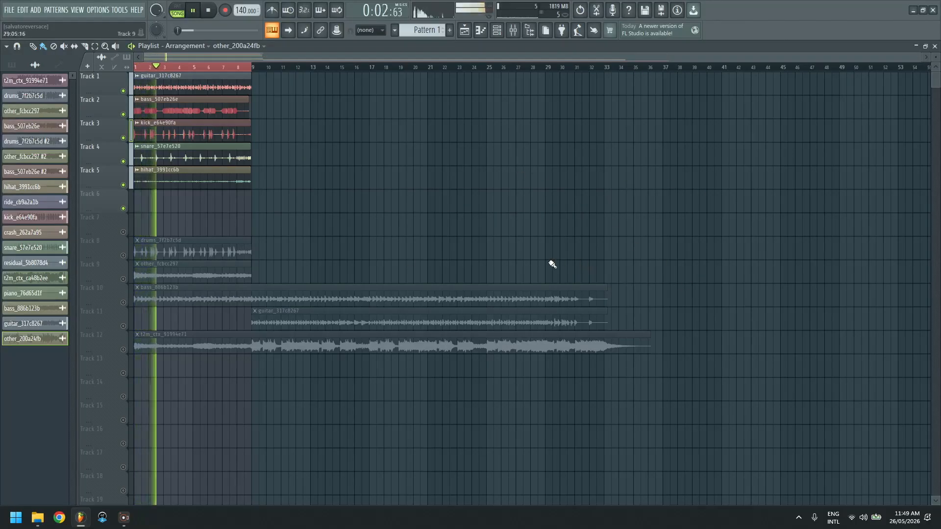
{"action": "key", "text": "space"}
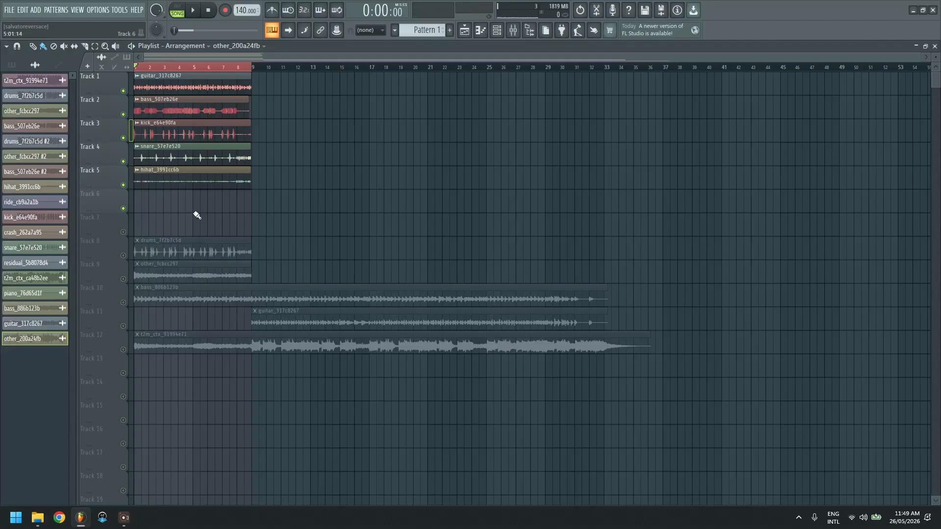
Step: Delete the leftover muted drums, other, bass, guitar and t2m_ctx_91994e71 clips on Tracks 8 to 12
{"action": "right_click", "coordinate": [196, 250]}
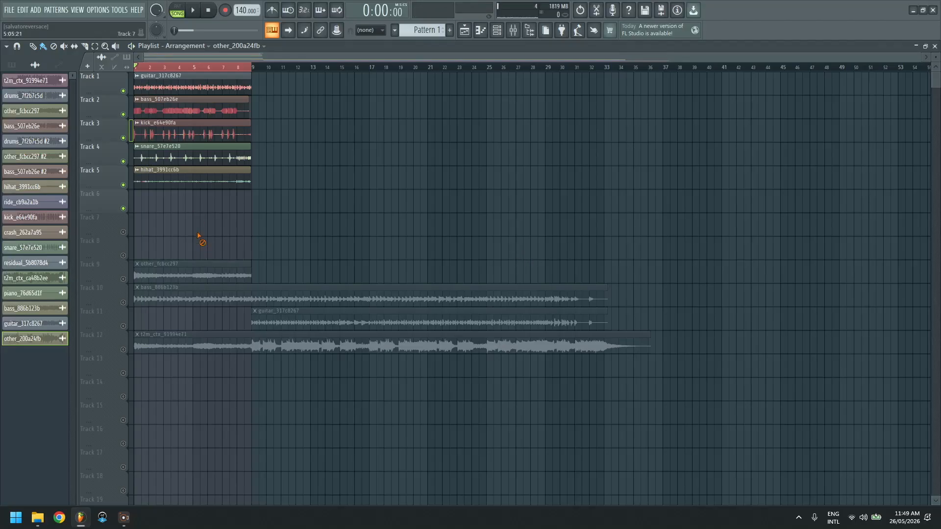
{"action": "right_click", "coordinate": [197, 280]}
{"action": "right_click", "coordinate": [206, 294]}
{"action": "right_click", "coordinate": [304, 318]}
{"action": "right_click", "coordinate": [359, 337]}
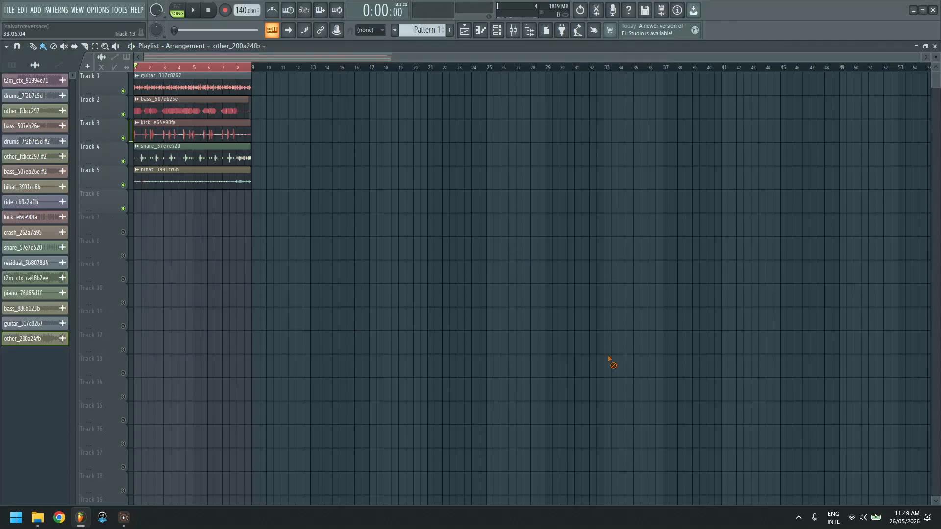
Step: Add a third tab in the INSANE plugin and return to the playlist
{"action": "left_click", "coordinate": [935, 46]}
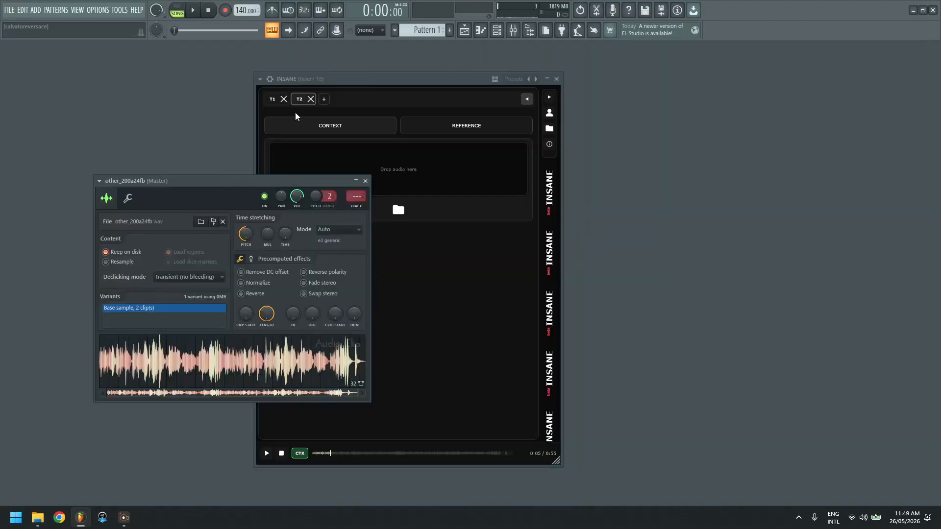
{"action": "left_click", "coordinate": [460, 135]}
{"action": "left_click", "coordinate": [273, 99]}
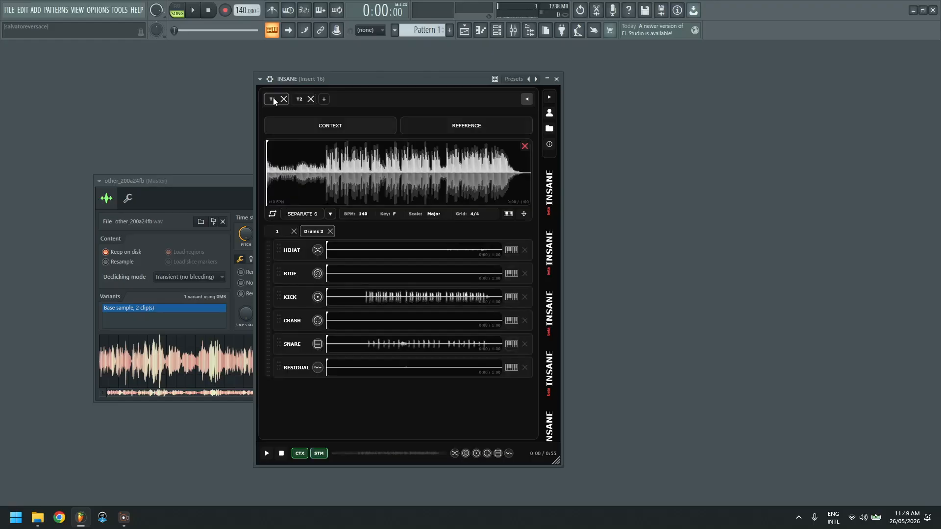
{"action": "left_click", "coordinate": [324, 99]}
{"action": "left_click", "coordinate": [464, 30]}
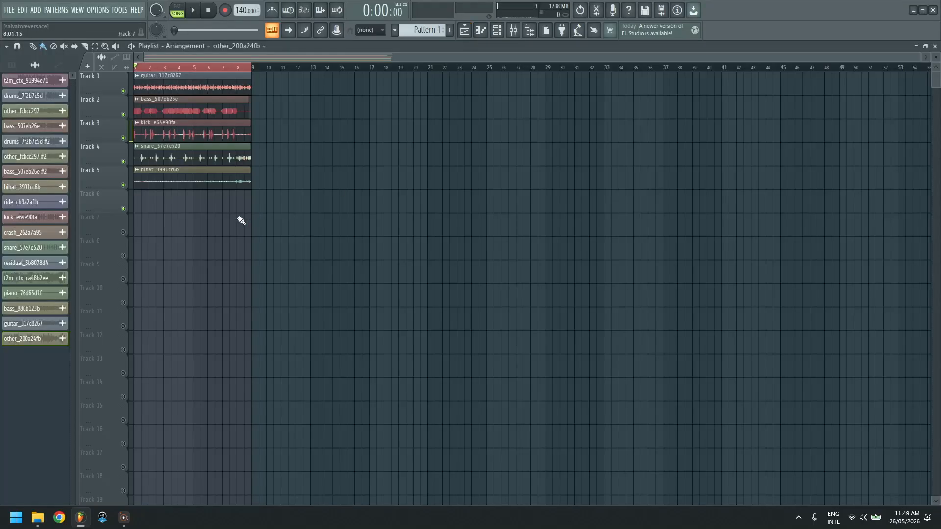
Step: Select the five eight-bar stems on Tracks 1 to 5 and consolidate them into a single audio clip
{"action": "left_click", "coordinate": [95, 46]}
{"action": "left_click_drag", "start_coordinate": [237, 72], "coordinate": [139, 225]}
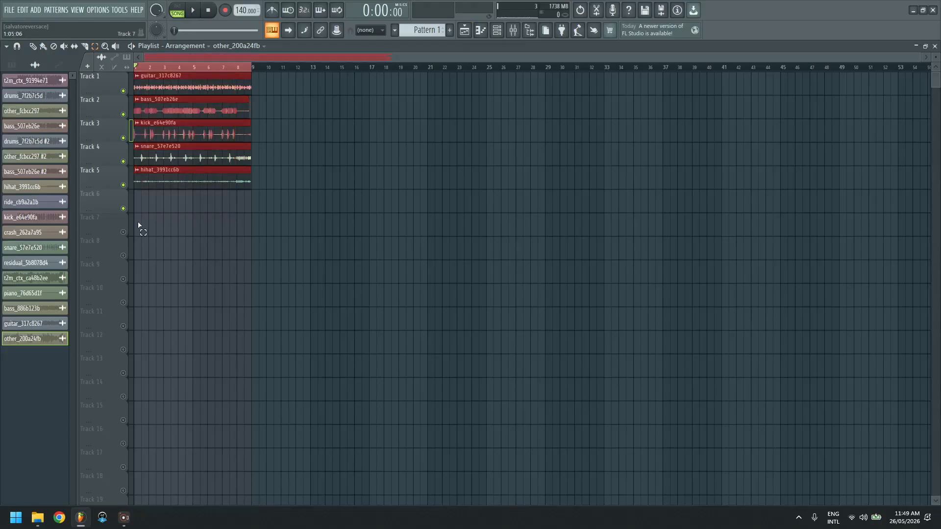
{"action": "key", "text": "ctrl+alt+c"}
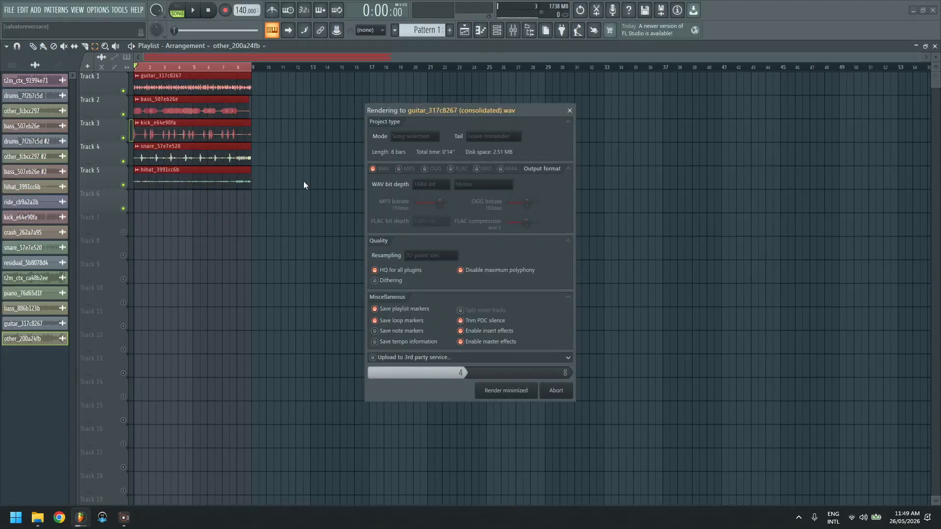
{"action": "left_click", "coordinate": [43, 47]}
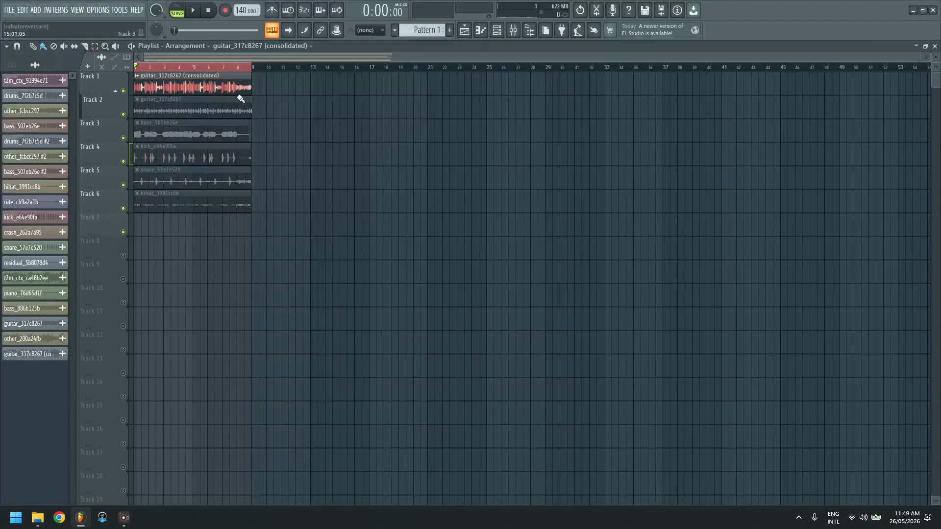
Step: Open the consolidated clip's channel settings and load its audio as the context of INSANE's T3 tab
{"action": "double_click", "coordinate": [208, 78]}
{"action": "left_click", "coordinate": [934, 46]}
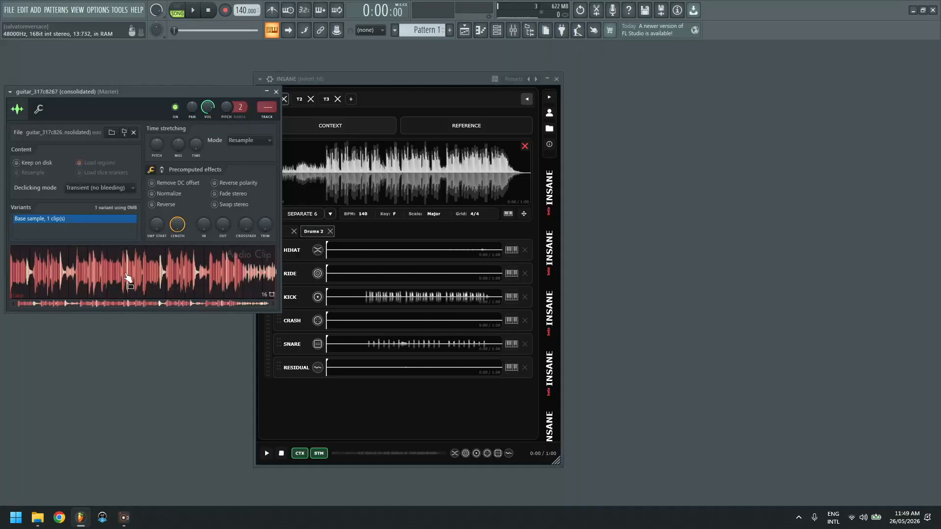
{"action": "left_click", "coordinate": [325, 100]}
{"action": "left_click_drag", "start_coordinate": [104, 278], "coordinate": [335, 181]}
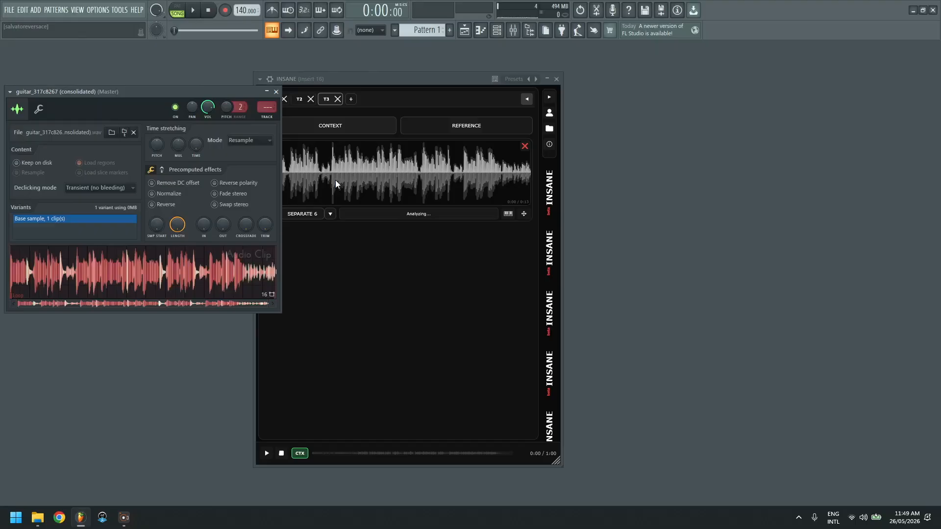
{"action": "left_click", "coordinate": [446, 106]}
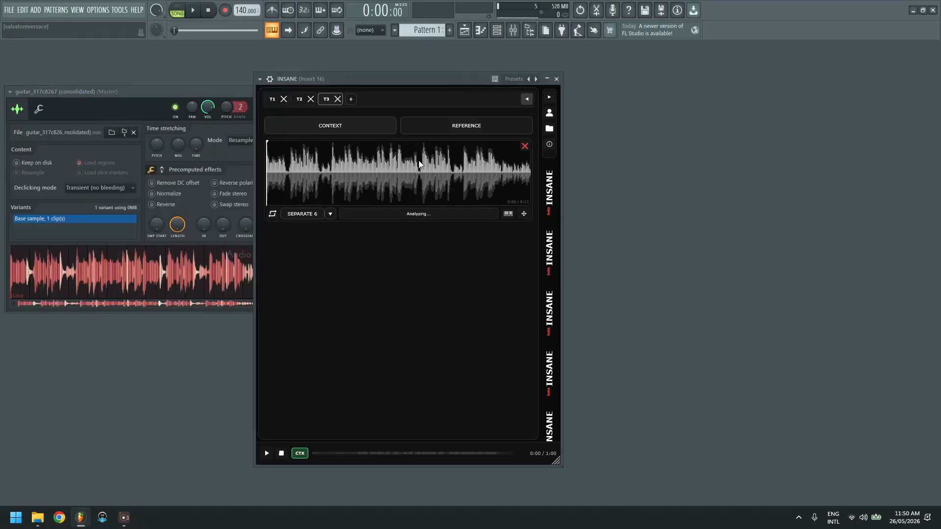
Step: Show the Reference slot on INSANE's T3 tab, looking over the T2 tab's stems along the way
{"action": "left_click", "coordinate": [450, 128]}
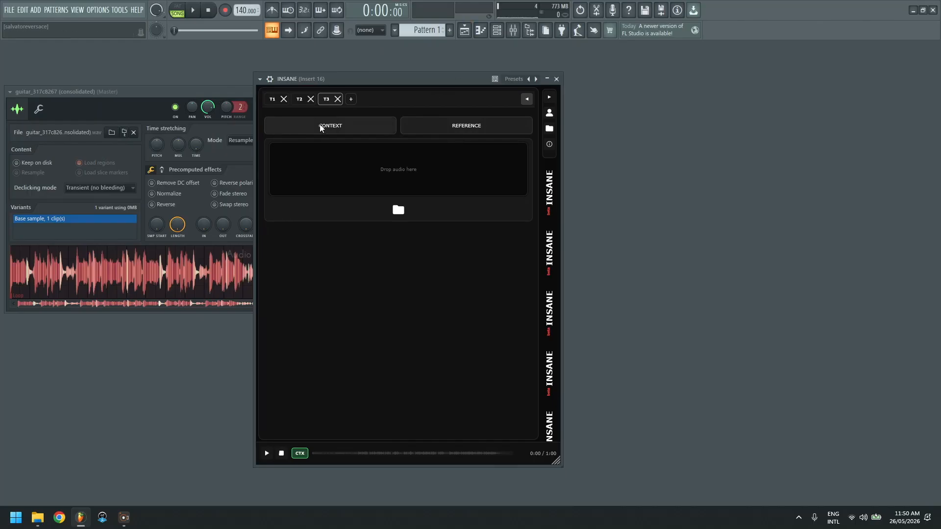
{"action": "left_click", "coordinate": [300, 100]}
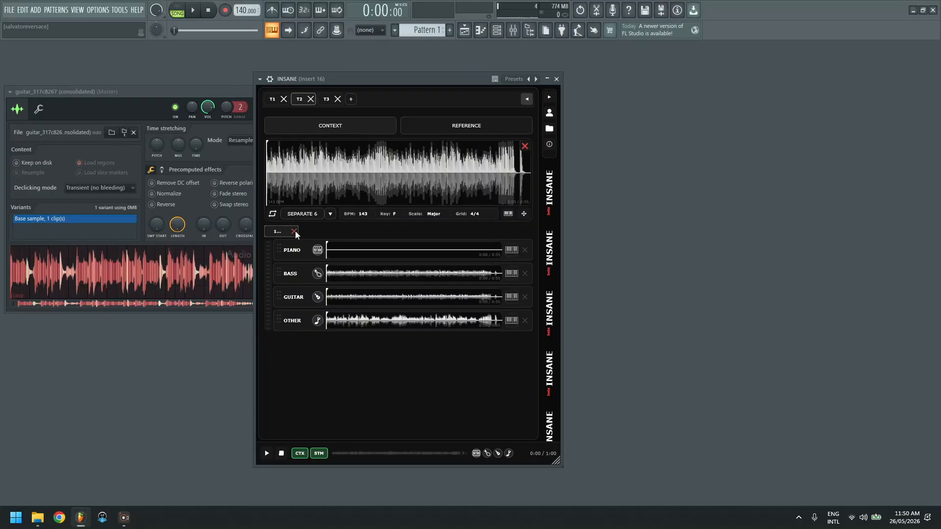
{"action": "left_click", "coordinate": [431, 122]}
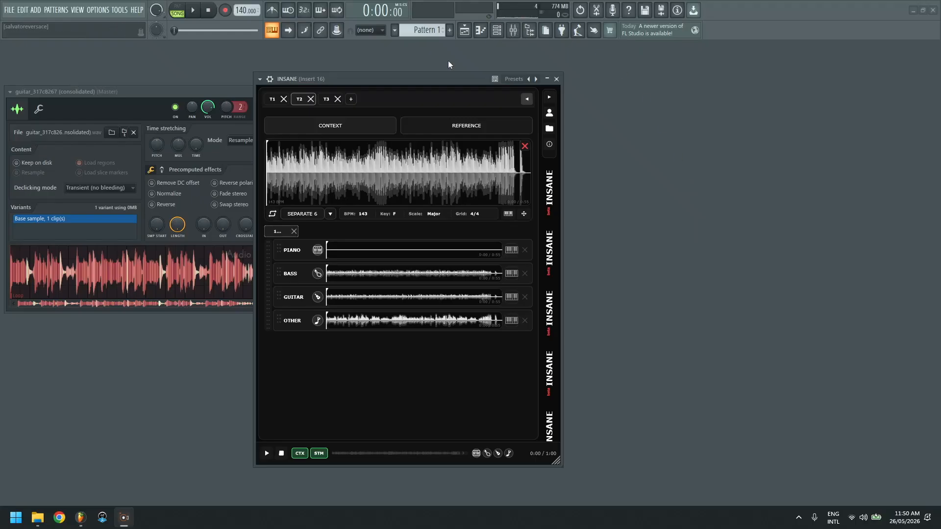
{"action": "left_click", "coordinate": [326, 101]}
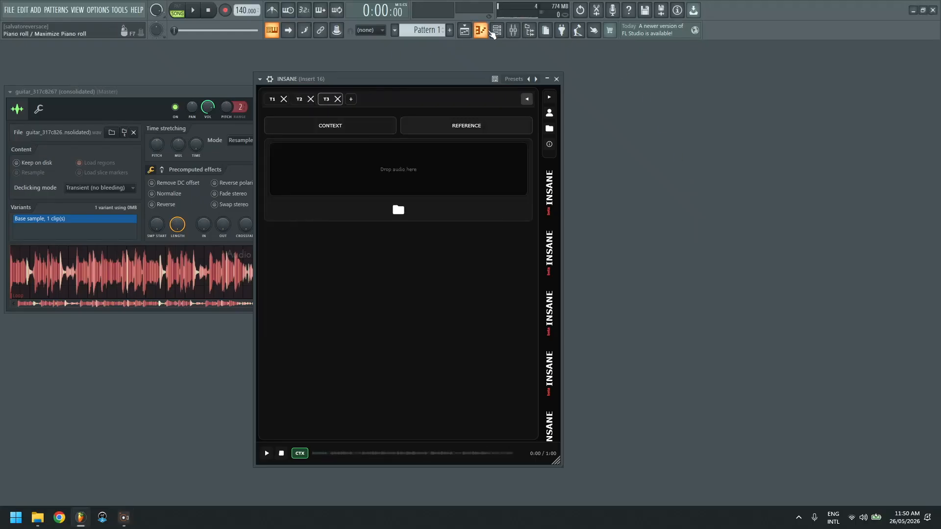
Step: Show all channels in the channel rack, open the Splice Sounds plugin and close the rack
{"action": "left_click", "coordinate": [497, 31]}
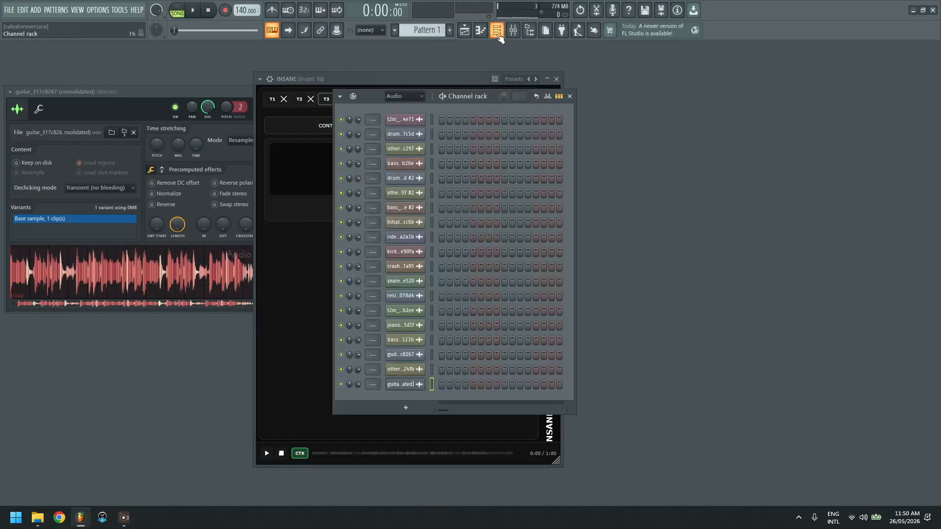
{"action": "left_click", "coordinate": [413, 97]}
{"action": "left_click", "coordinate": [414, 107]}
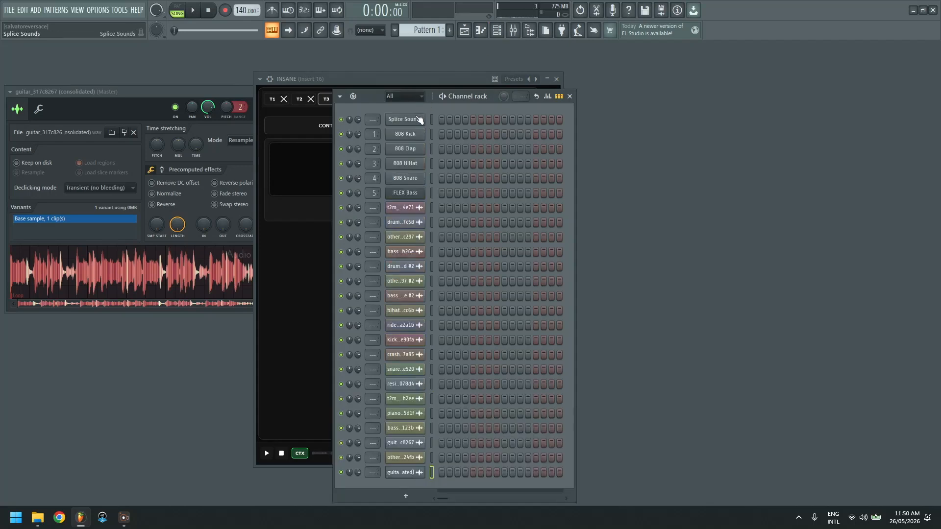
{"action": "left_click", "coordinate": [421, 120]}
{"action": "left_click", "coordinate": [567, 99]}
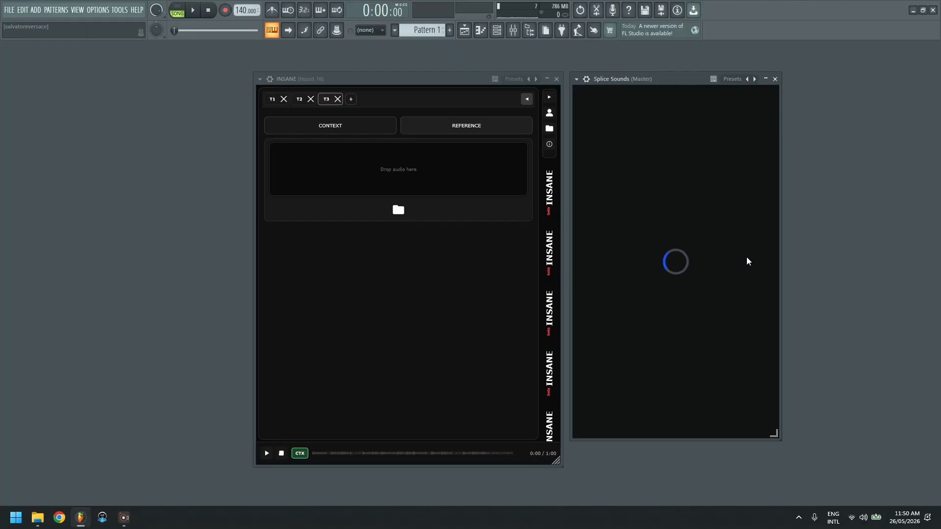
Step: Search Splice Sounds for "trumpet"
{"action": "left_click", "coordinate": [655, 131]}
{"action": "left_click_drag", "start_coordinate": [630, 130], "coordinate": [552, 133]}
{"action": "type", "text": "trunpm"}
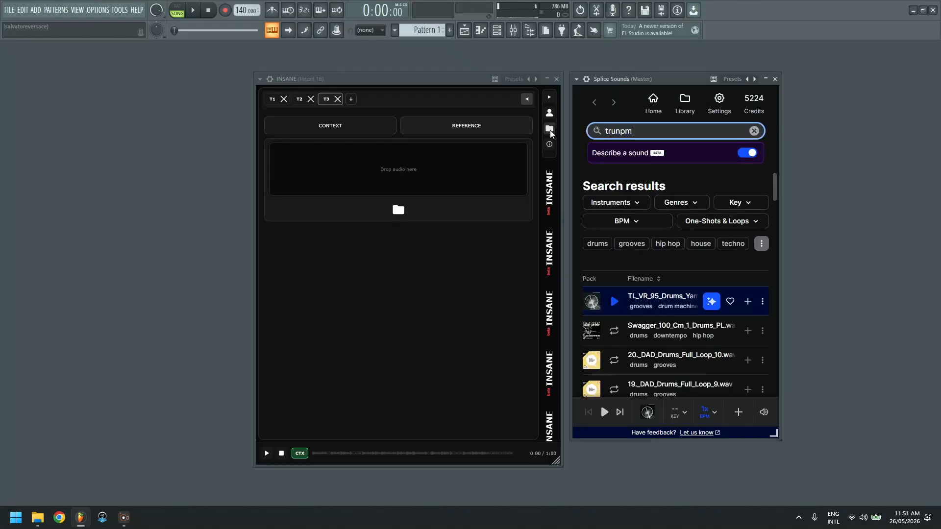
{"action": "key", "text": "BackSpace"}
{"action": "key", "text": "BackSpace"}
{"action": "key", "text": "BackSpace"}
{"action": "type", "text": "mpet"}
{"action": "key", "text": "Return"}
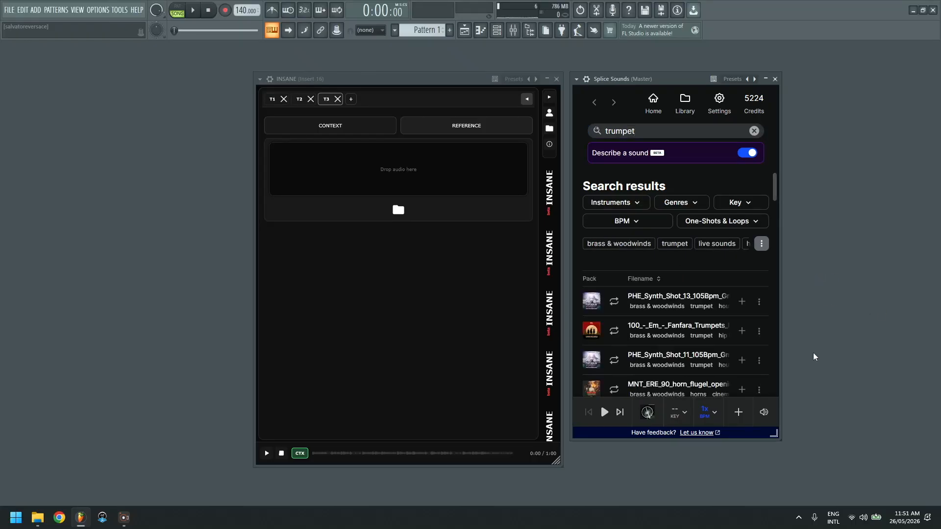
Step: Widen the Splice Sounds window on both sides to show the time, key and BPM columns of the trumpet samples
{"action": "scroll", "coordinate": [686, 304], "scroll_direction": "down", "scroll_amount": 2}
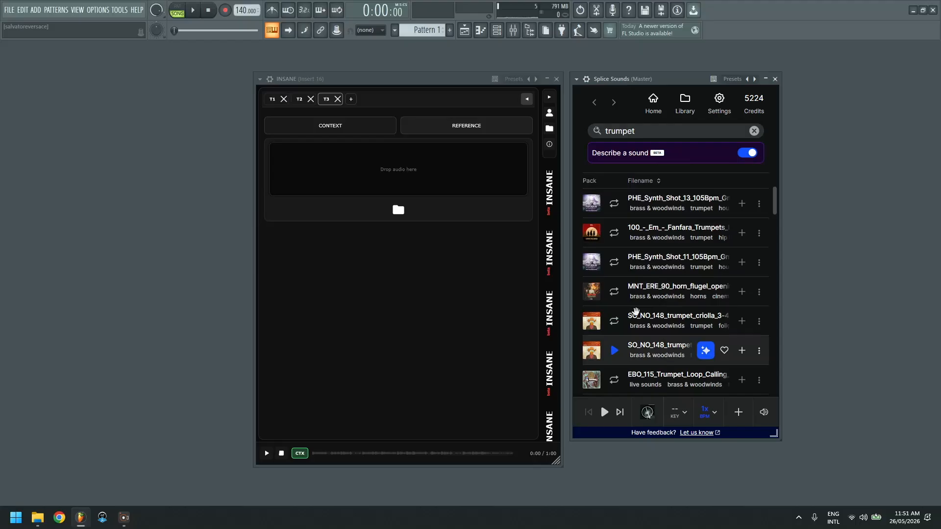
{"action": "left_click_drag", "start_coordinate": [571, 297], "coordinate": [544, 299]}
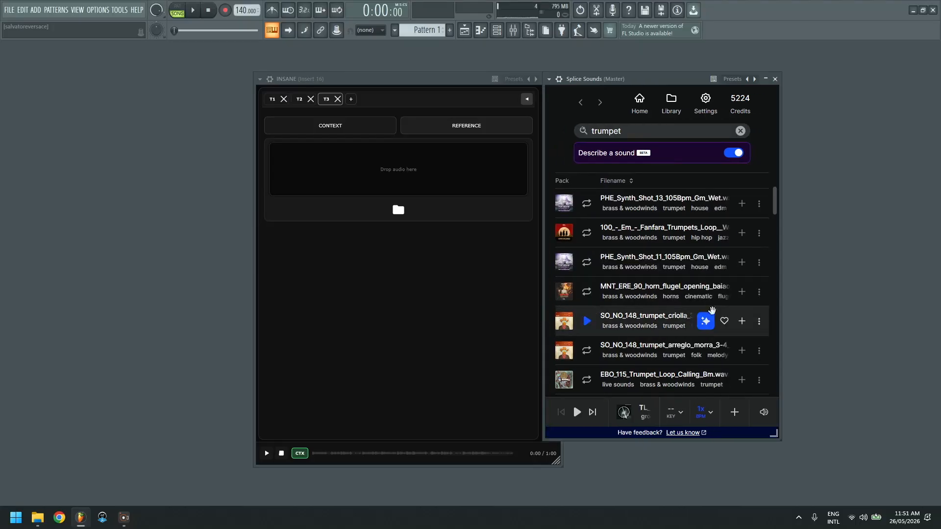
{"action": "left_click_drag", "start_coordinate": [781, 300], "coordinate": [922, 294]}
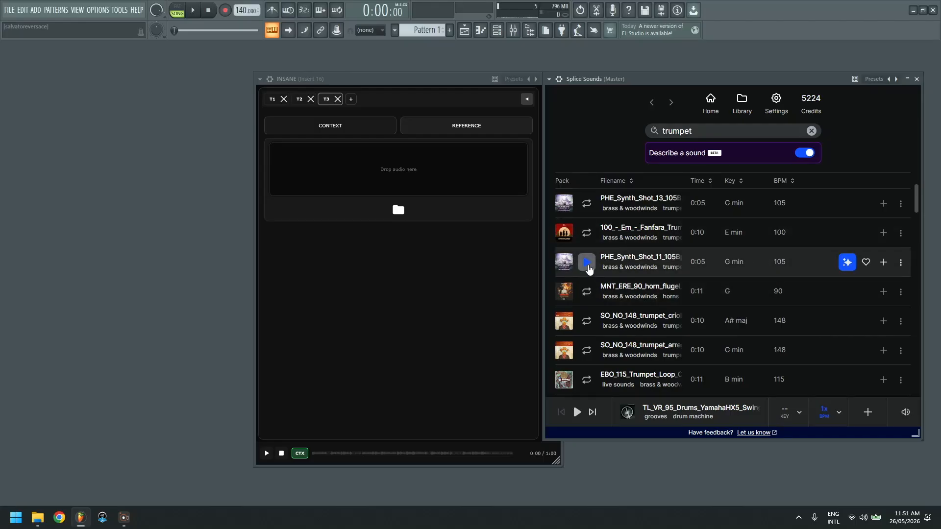
Step: Audition several trumpet samples in the Splice results, including the Fanfara loop and the two SO_NO_148 trumpet loops
{"action": "left_click", "coordinate": [587, 263]}
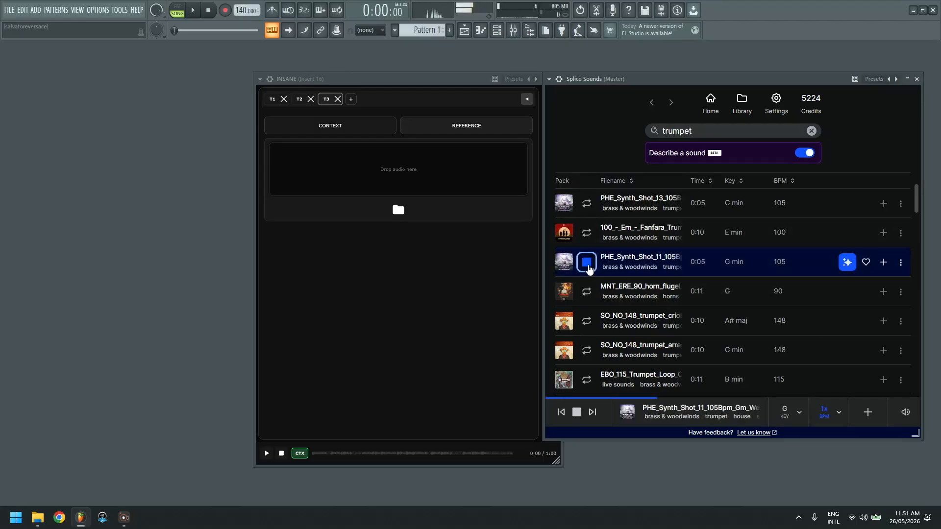
{"action": "left_click", "coordinate": [587, 263]}
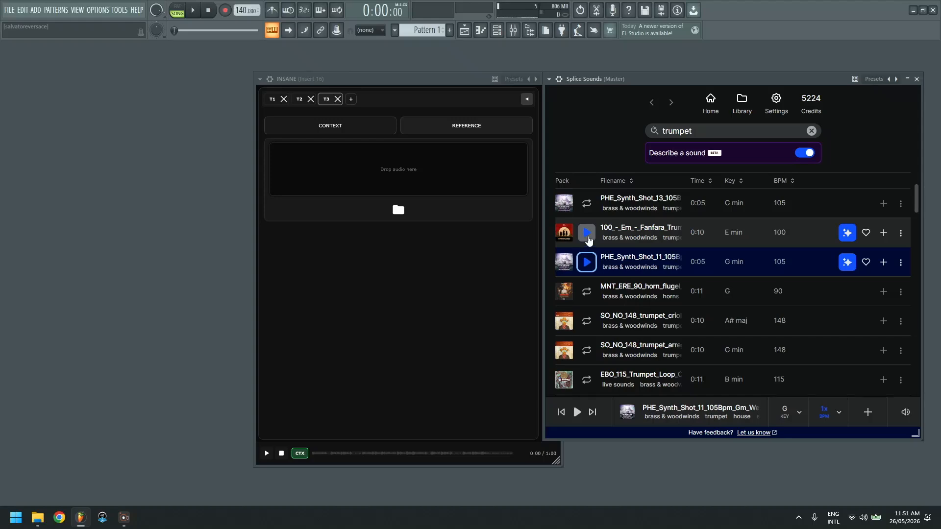
{"action": "left_click", "coordinate": [587, 233]}
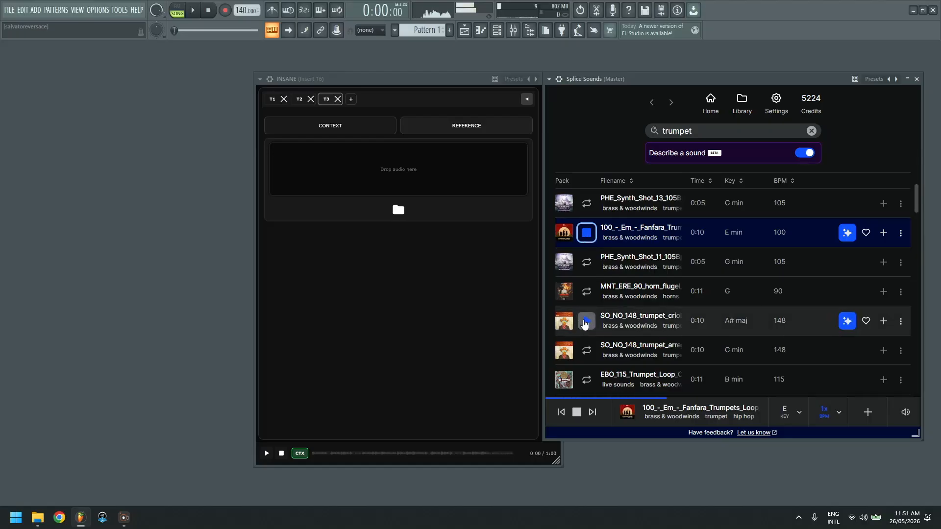
{"action": "left_click", "coordinate": [586, 323]}
{"action": "scroll", "coordinate": [586, 323], "scroll_direction": "down", "scroll_amount": 1}
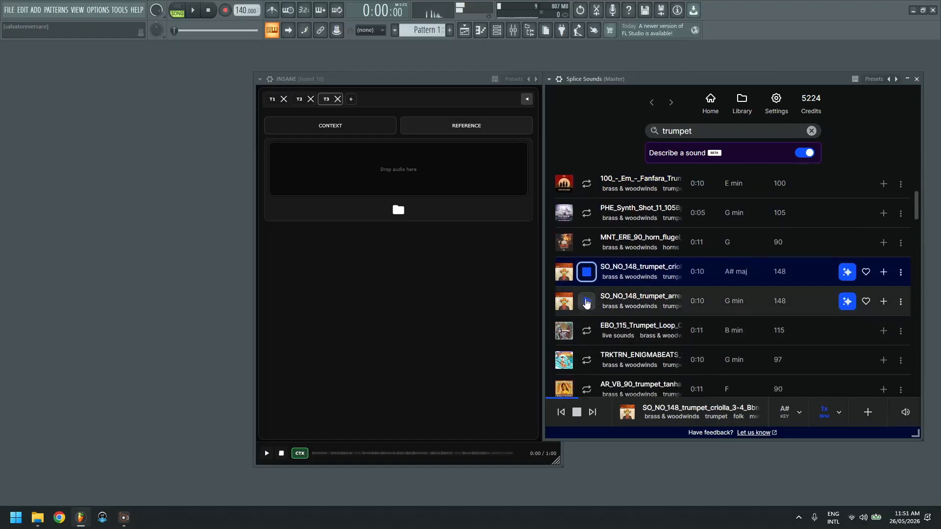
{"action": "left_click", "coordinate": [586, 304]}
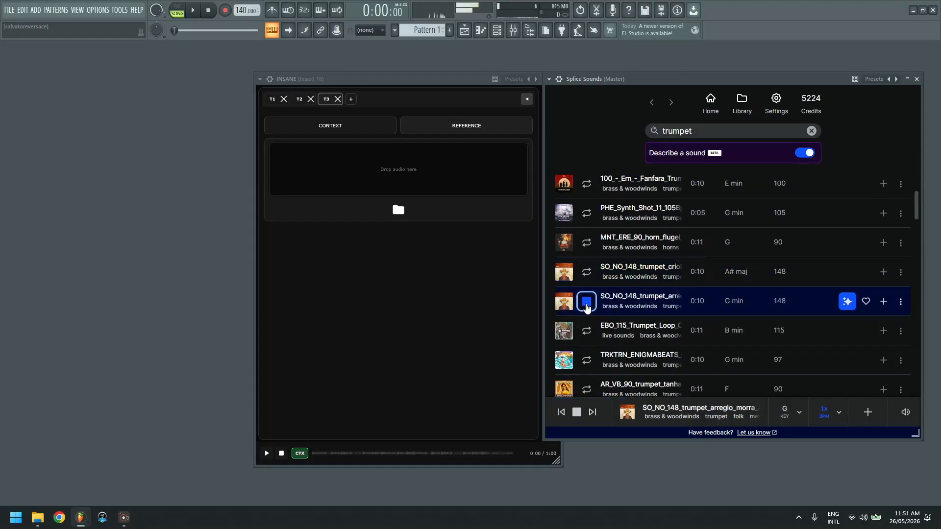
{"action": "scroll", "coordinate": [588, 299], "scroll_direction": "down", "scroll_amount": 1}
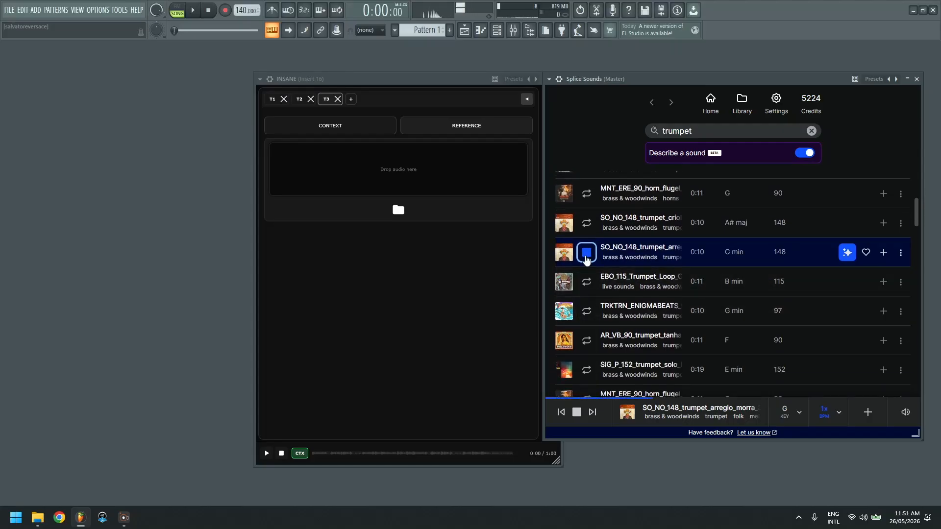
Step: Preview the TRKTRN_ENIGMABEATS_97 trumpet sample, add it to the Splice library and load it as INSANE's T3 reference audio
{"action": "left_click", "coordinate": [588, 312]}
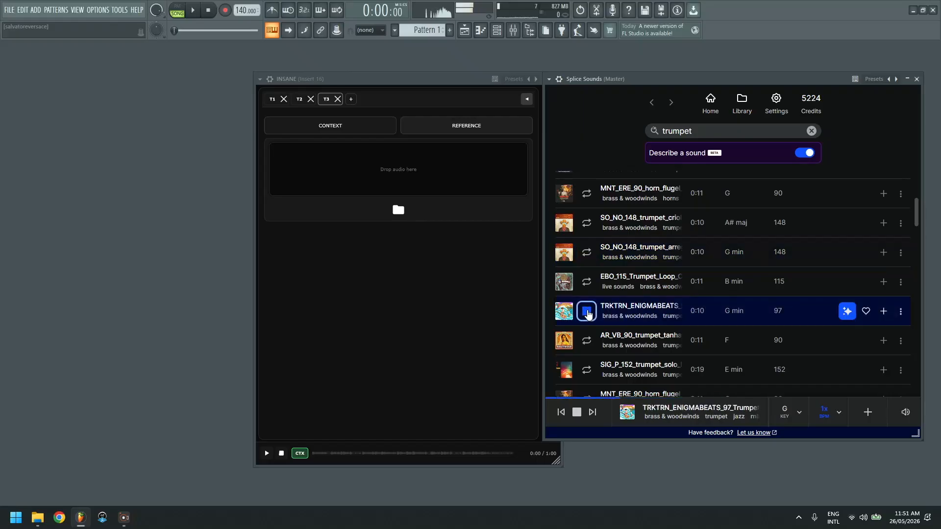
{"action": "left_click", "coordinate": [885, 312]}
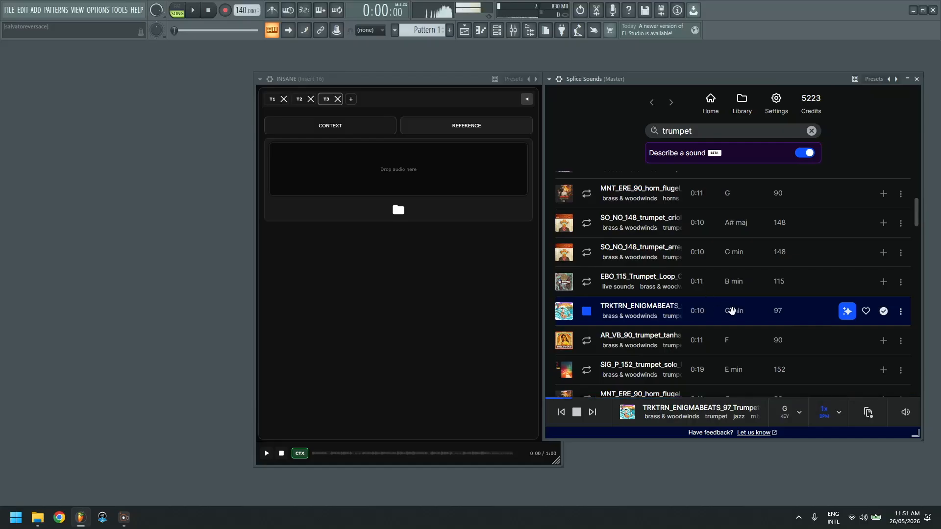
{"action": "left_click_drag", "start_coordinate": [419, 236], "coordinate": [408, 173]}
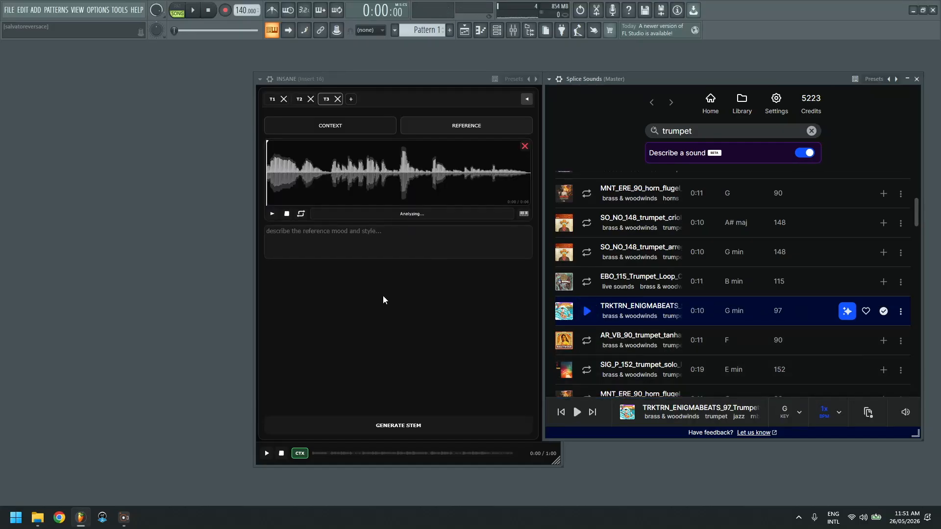
Step: Check the context and reference audio on T3, then generate a stem from them
{"action": "left_click", "coordinate": [343, 125]}
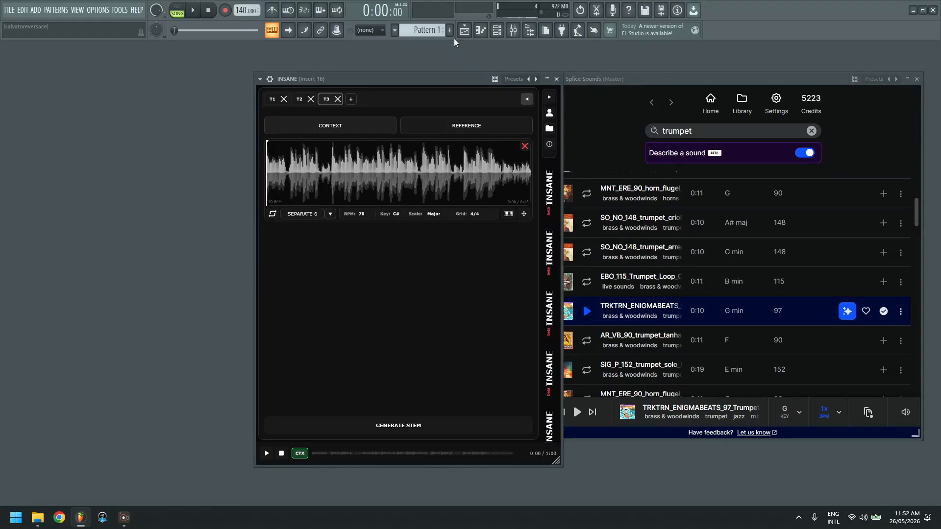
{"action": "left_click", "coordinate": [464, 30]}
{"action": "left_click", "coordinate": [463, 30]}
{"action": "left_click", "coordinate": [456, 126]}
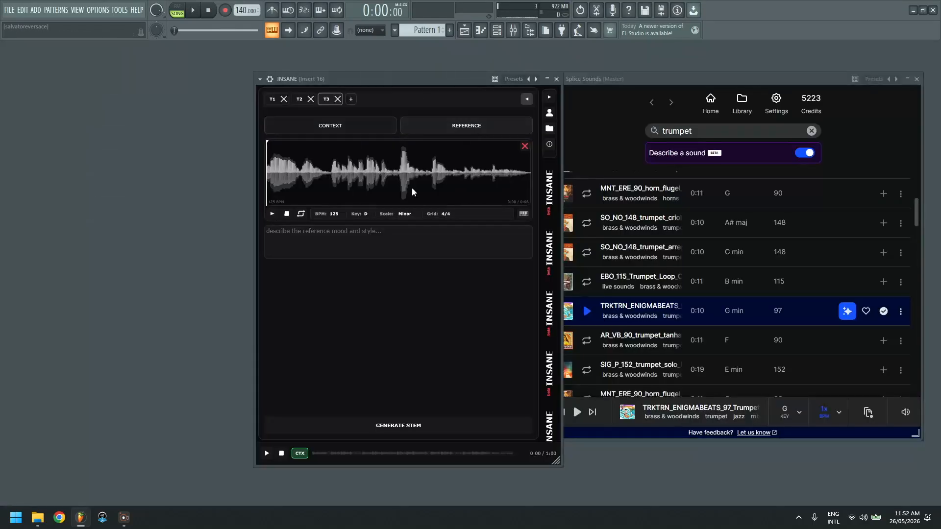
{"action": "left_click", "coordinate": [383, 427]}
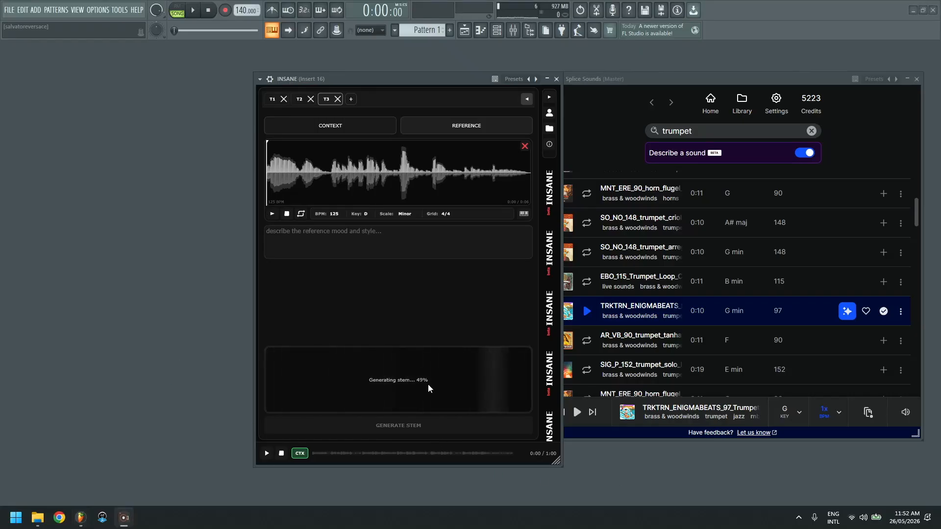
Step: Move the INSANE window aside, close Splice Sounds and show T3's context audio
{"action": "left_click_drag", "start_coordinate": [422, 80], "coordinate": [321, 72]}
{"action": "left_click", "coordinate": [916, 79]}
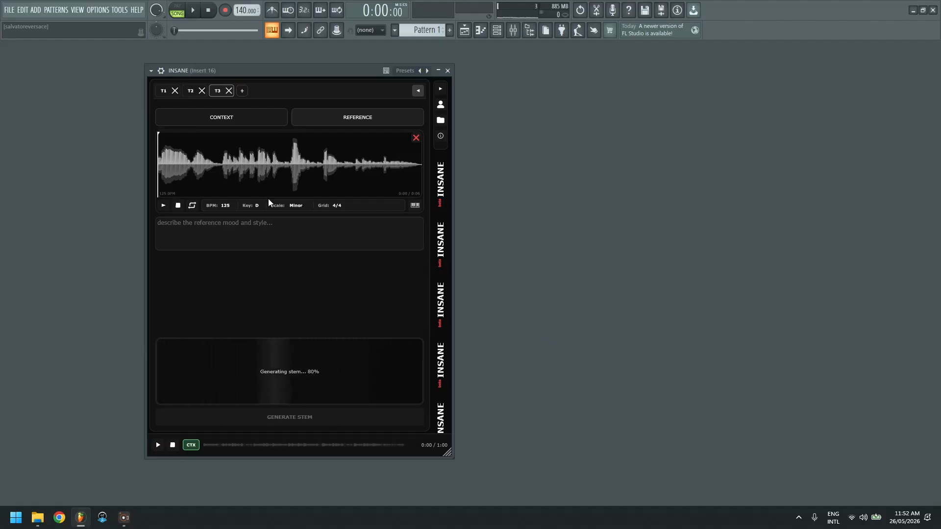
{"action": "left_click", "coordinate": [238, 120]}
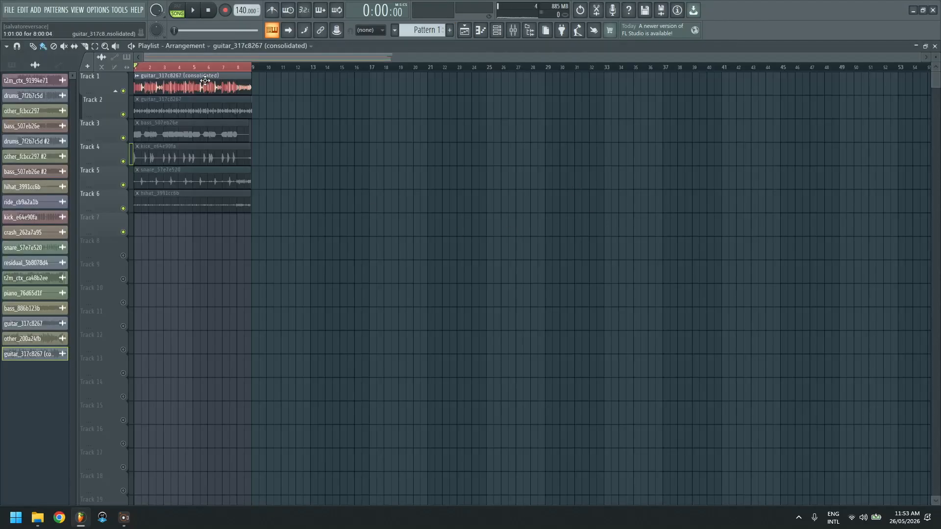
Step: Delete the consolidated guitar clip from Track 1, unmute the remaining stems, shift them up one track and close the Playlist
{"action": "right_click", "coordinate": [205, 80]}
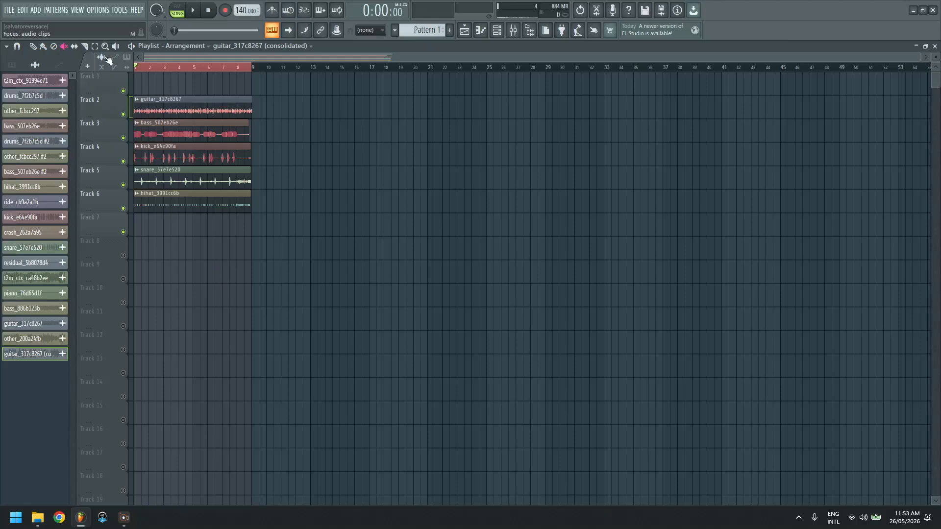
{"action": "scroll", "coordinate": [104, 83], "scroll_direction": "down", "scroll_amount": 5}
{"action": "left_click", "coordinate": [935, 47]}
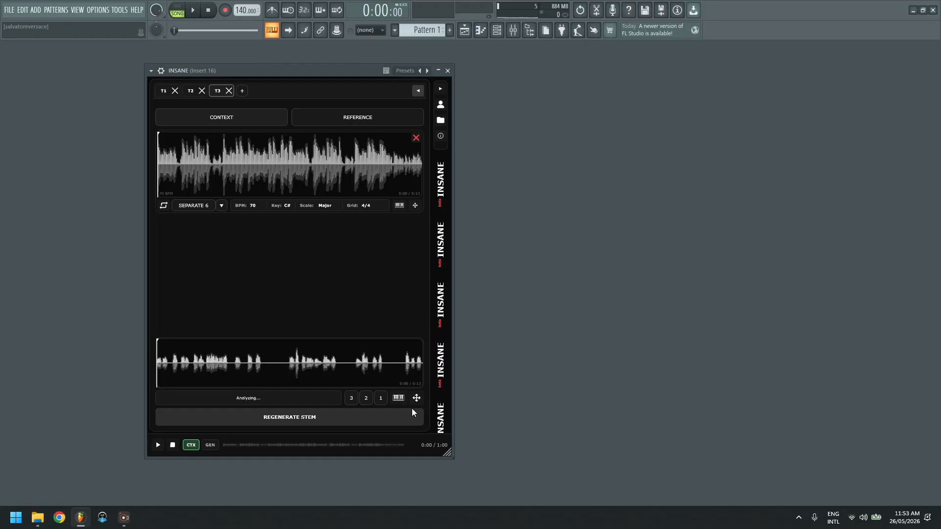
Step: Compare the waveforms of generated stem variations 1, 2 and 3
{"action": "left_click", "coordinate": [368, 398]}
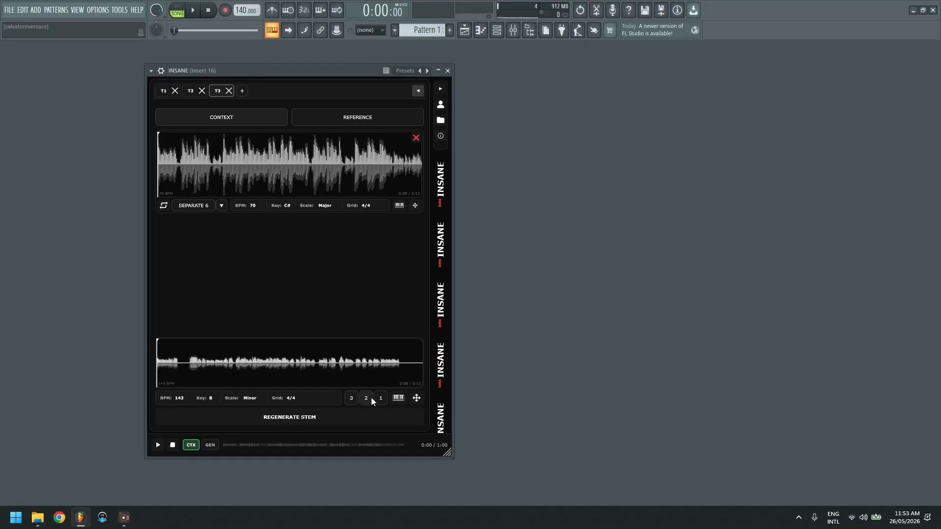
{"action": "left_click", "coordinate": [378, 398]}
{"action": "left_click", "coordinate": [351, 399]}
{"action": "left_click", "coordinate": [365, 398]}
{"action": "left_click", "coordinate": [380, 399]}
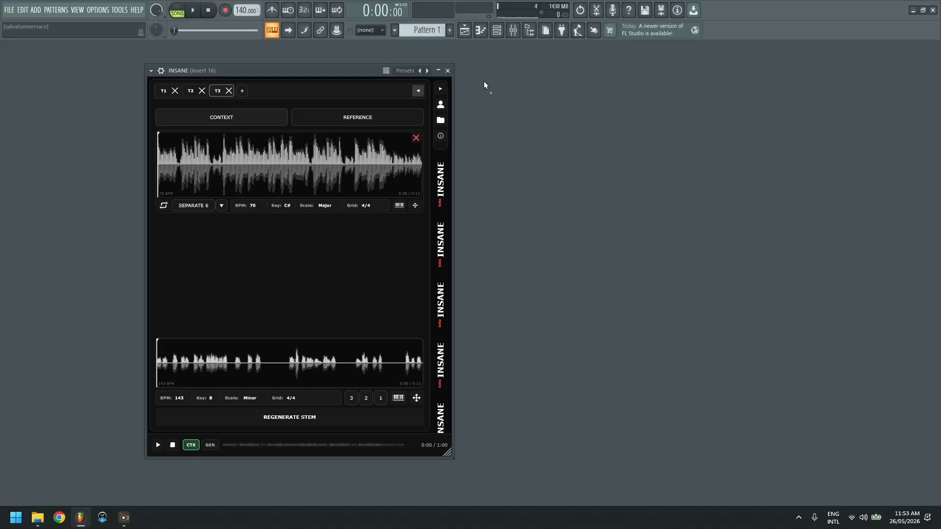
Step: Place generated stem variation 1 on Track 6 at the start of the loop, then close the Playlist
{"action": "left_click", "coordinate": [465, 30]}
{"action": "left_click_drag", "start_coordinate": [346, 231], "coordinate": [347, 231]}
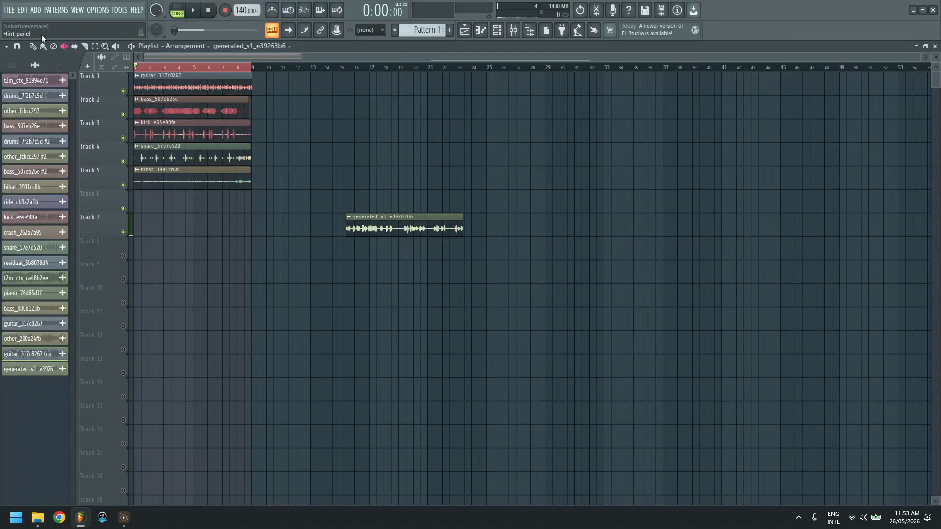
{"action": "left_click_drag", "start_coordinate": [422, 223], "coordinate": [210, 196]}
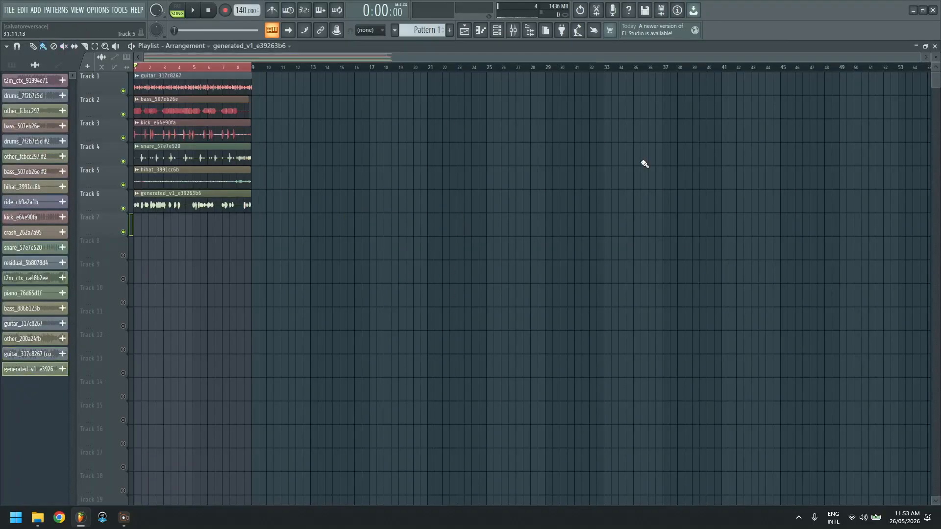
{"action": "left_click", "coordinate": [935, 46]}
Step: Place generated stem variation 2 on Track 7 at the start of the loop, then close the Playlist
{"action": "left_click", "coordinate": [378, 399]}
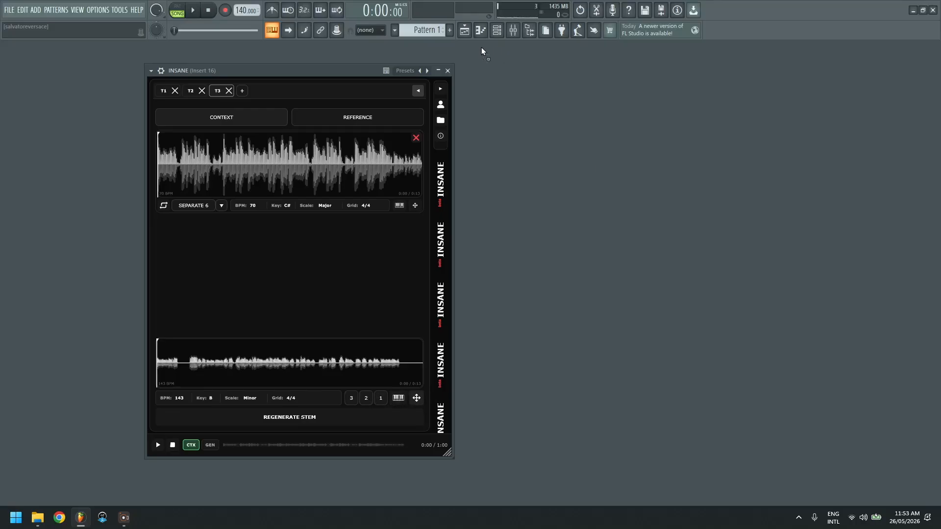
{"action": "left_click", "coordinate": [465, 32]}
{"action": "left_click_drag", "start_coordinate": [269, 257], "coordinate": [196, 228]}
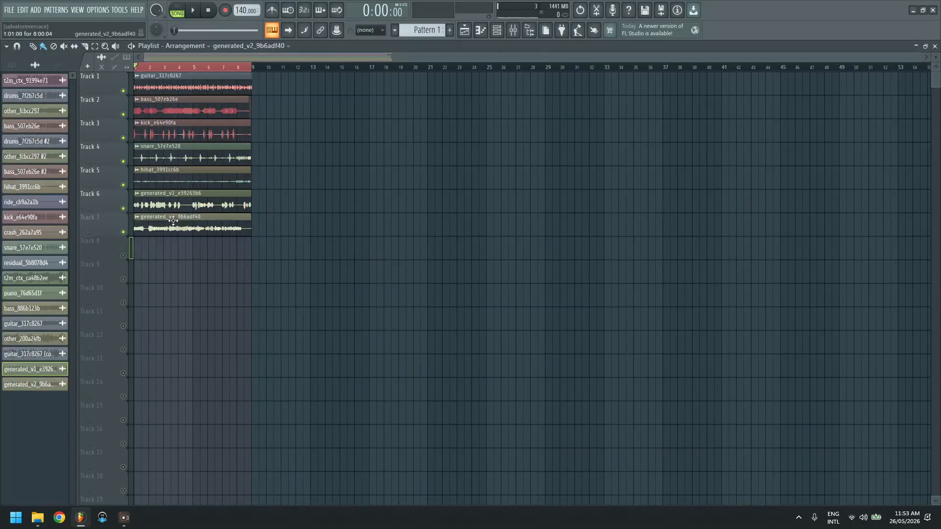
{"action": "left_click", "coordinate": [935, 47]}
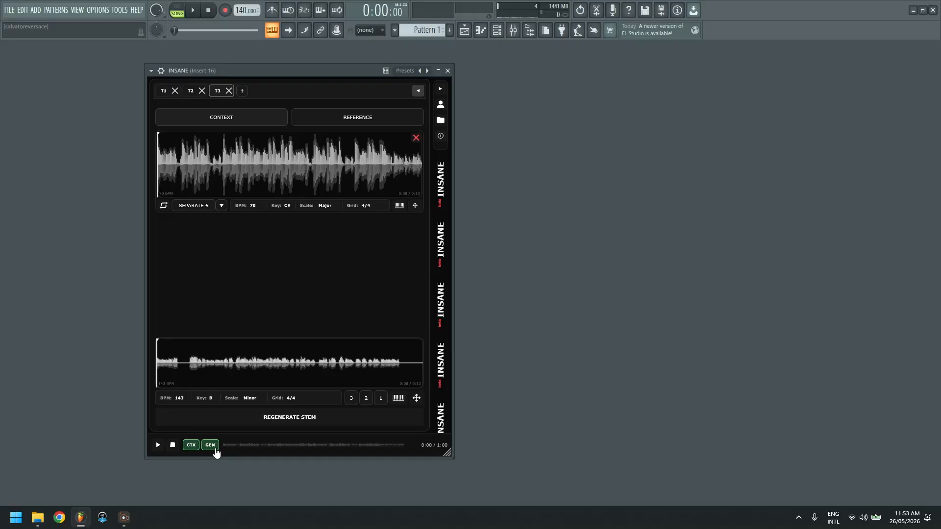
Step: Listen to generated variation 2 in INSANE, first alone and again together with the context audio
{"action": "left_click", "coordinate": [158, 445]}
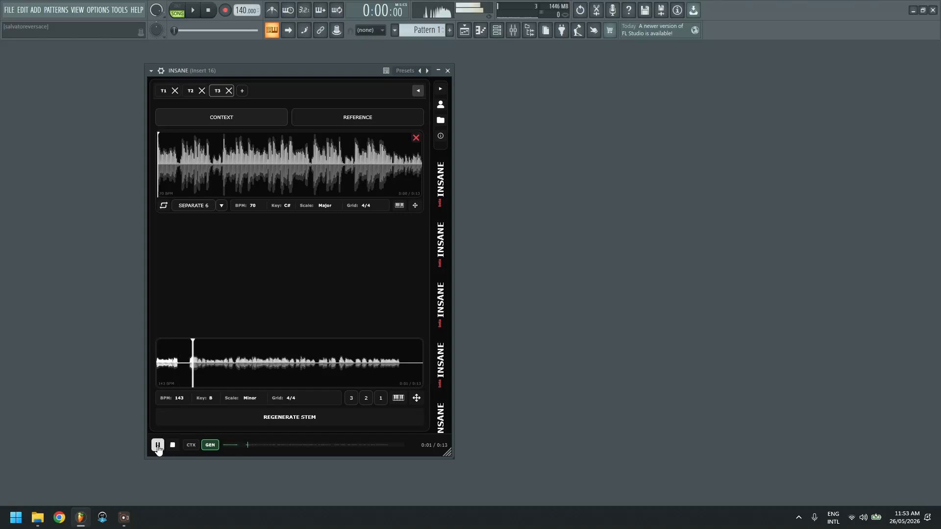
{"action": "left_click", "coordinate": [157, 445]}
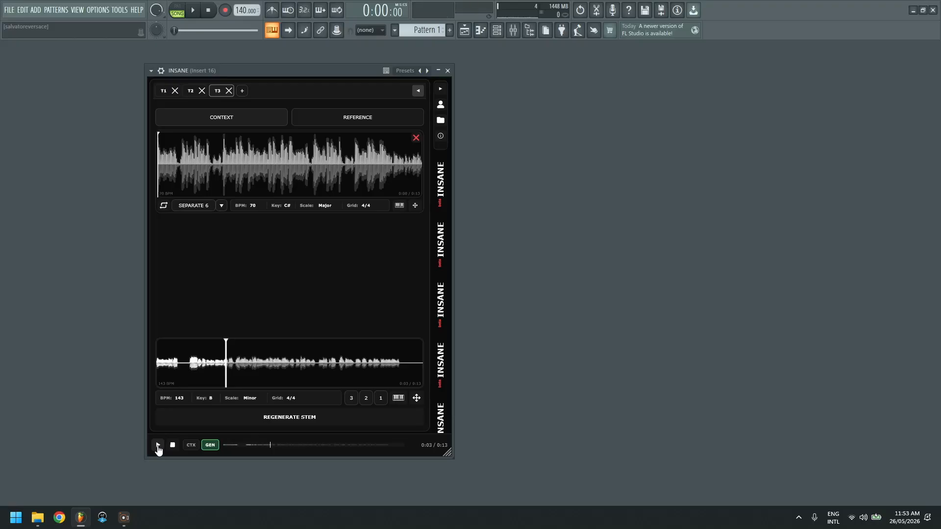
{"action": "left_click", "coordinate": [186, 447]}
{"action": "left_click", "coordinate": [173, 446]}
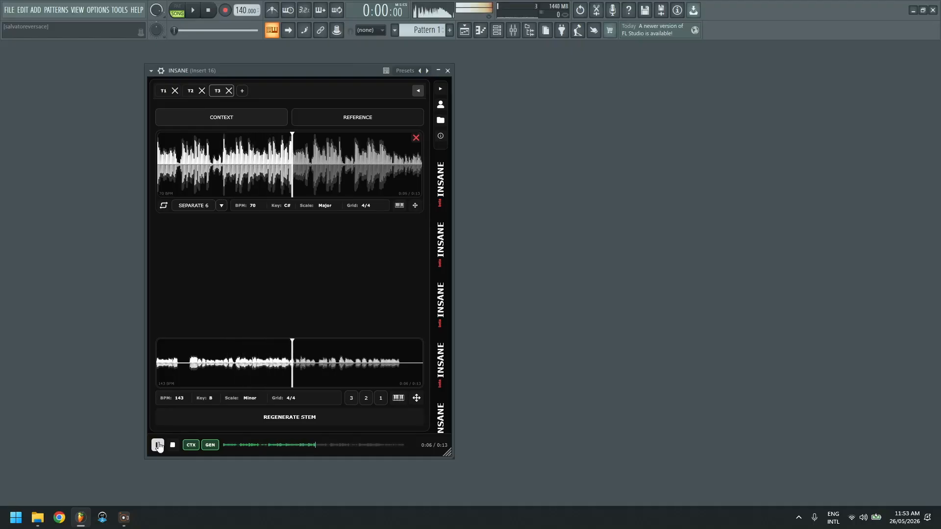
{"action": "left_click", "coordinate": [157, 445]}
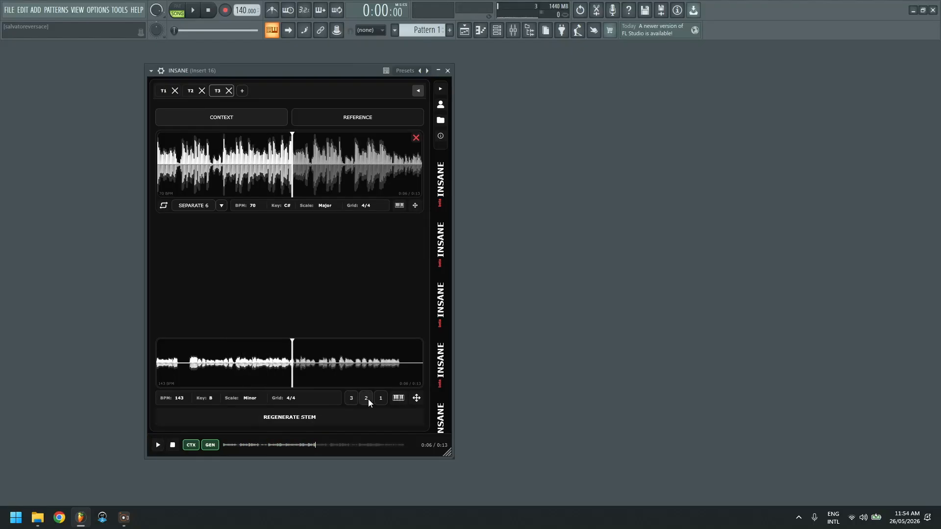
Step: Place generated stem variation 3 on Track 8 of the Playlist at the start of the loop
{"action": "left_click", "coordinate": [351, 398]}
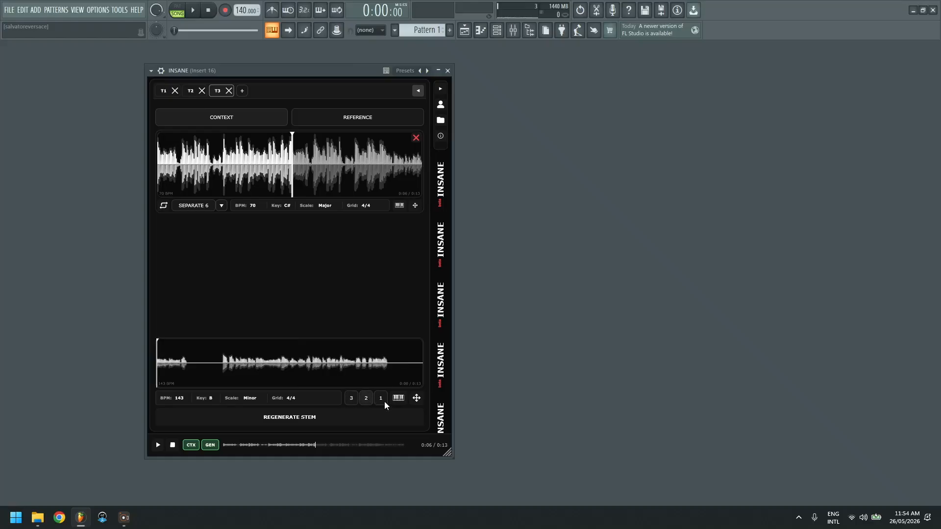
{"action": "left_click_drag", "start_coordinate": [458, 28], "coordinate": [307, 277]}
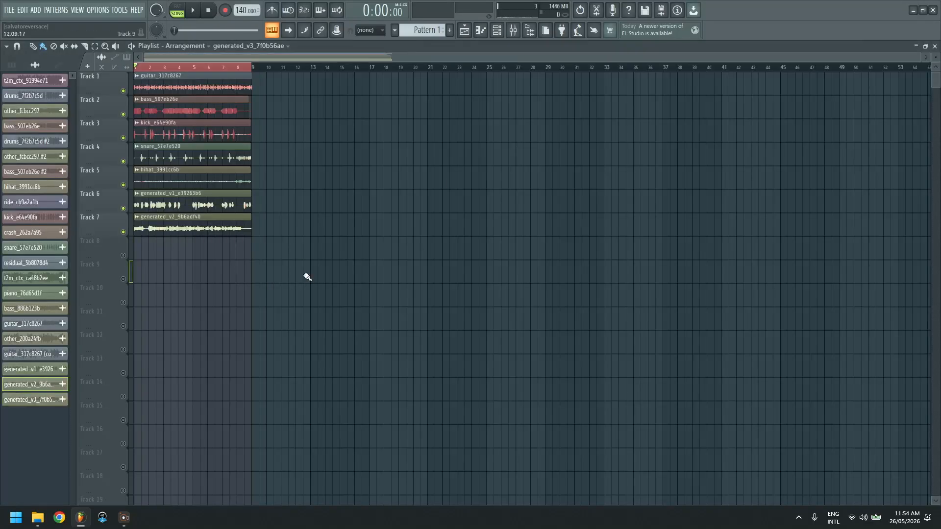
{"action": "left_click", "coordinate": [935, 46]}
{"action": "left_click", "coordinate": [381, 397]}
{"action": "left_click", "coordinate": [351, 397]}
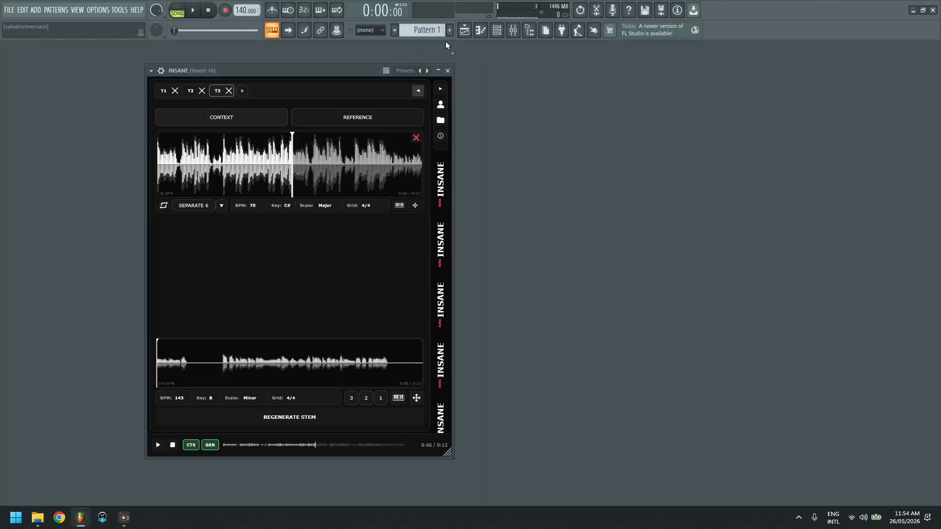
{"action": "left_click", "coordinate": [465, 31]}
{"action": "left_click_drag", "start_coordinate": [310, 273], "coordinate": [119, 257]}
{"action": "left_click", "coordinate": [123, 256]}
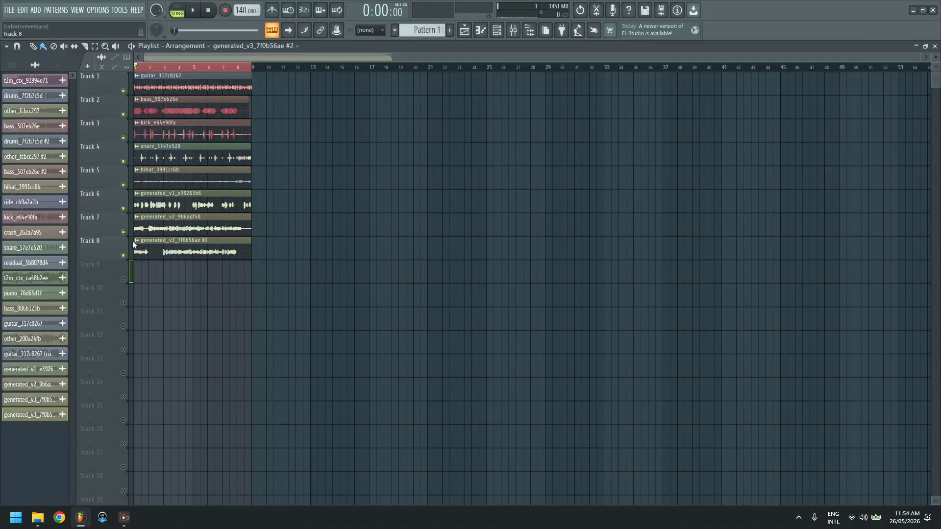
Step: Mute the variation 3 and 2 clips, play the loop with variation 1, switch to the Paint tool and stop playback
{"action": "left_click", "coordinate": [200, 243]}
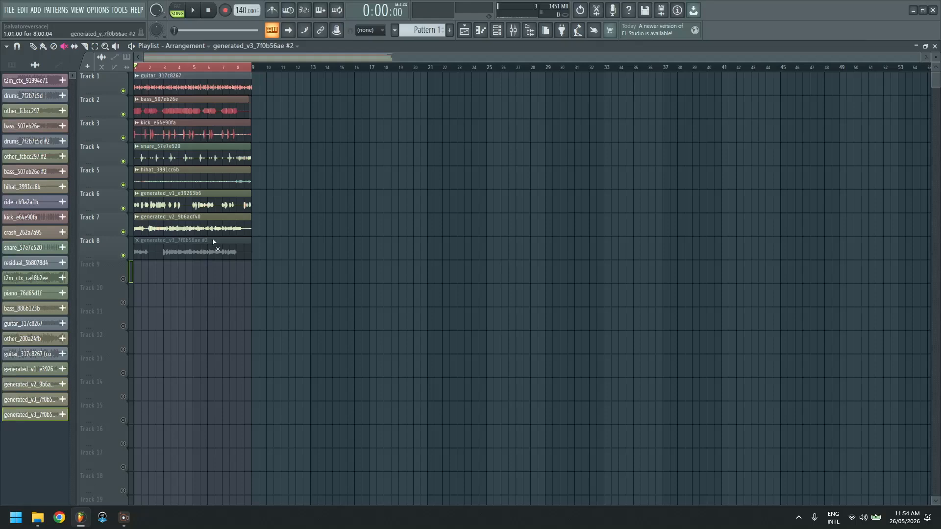
{"action": "left_click", "coordinate": [236, 229]}
{"action": "key", "text": "space"}
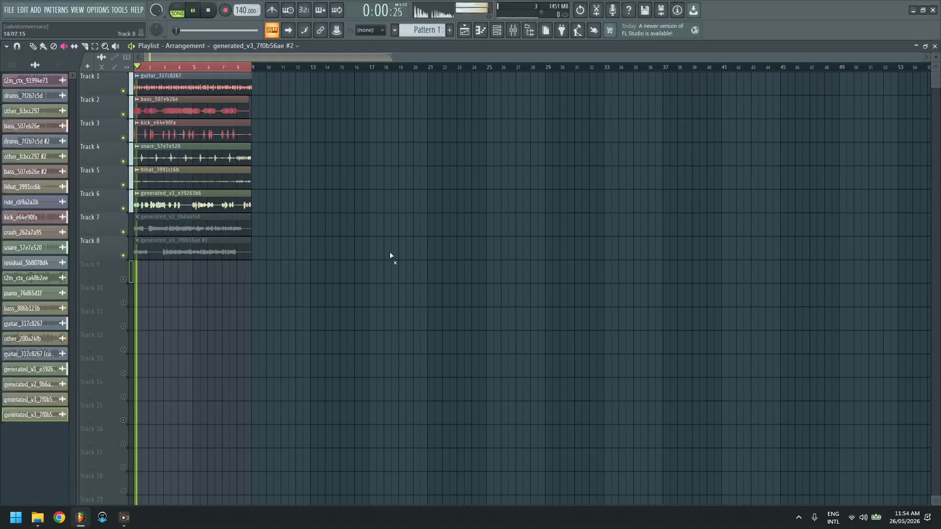
{"action": "left_click", "coordinate": [43, 46]}
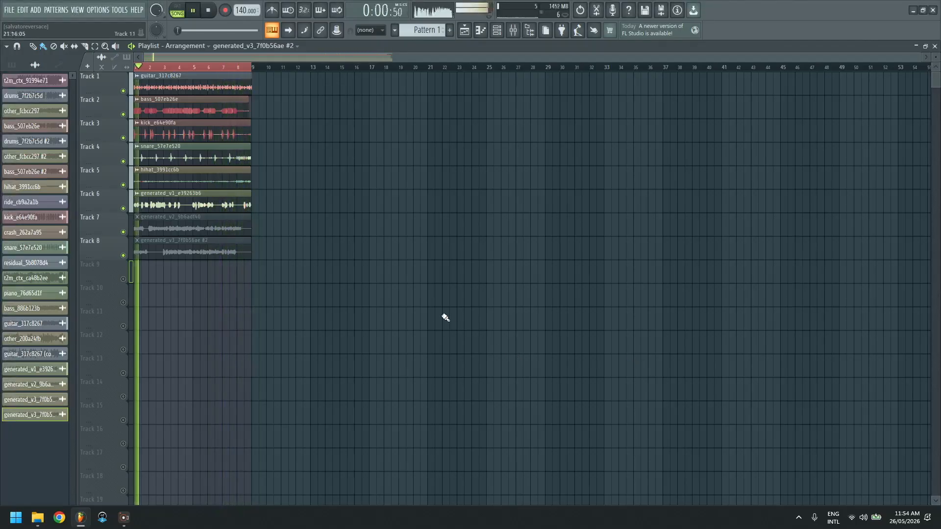
{"action": "key", "text": "space"}
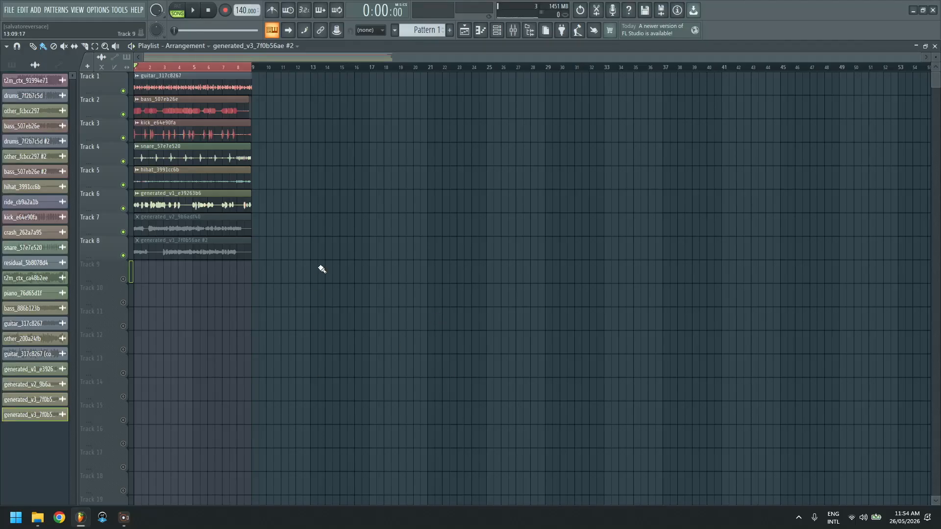
Step: Mute the variation 1 clip, unmute the variation 2 clip and listen to it with the other stems in the loop
{"action": "left_click", "coordinate": [64, 46]}
{"action": "left_click", "coordinate": [196, 201]}
{"action": "left_click", "coordinate": [206, 220]}
{"action": "key", "text": "space"}
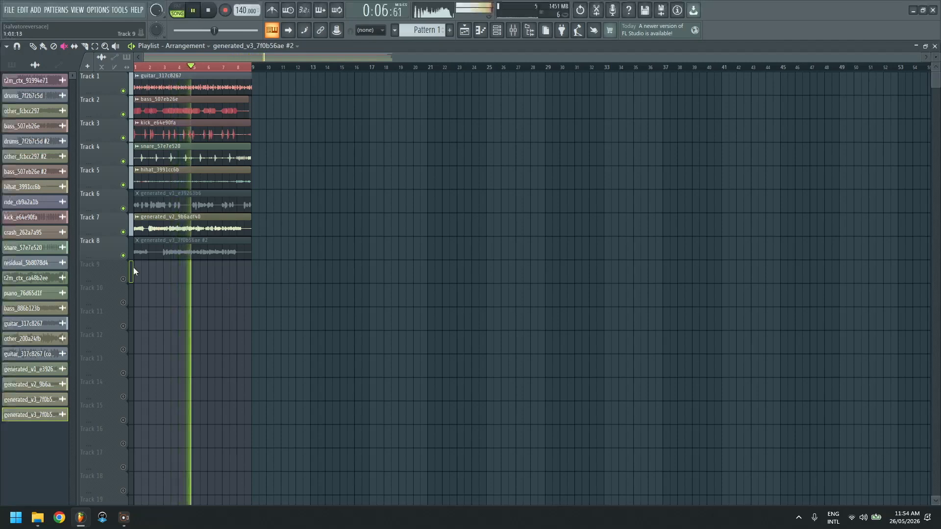
{"action": "key", "text": "space"}
Step: Mute the variation 2 clip, unmute variation 3, listen to it in the loop and close the Playlist
{"action": "left_click", "coordinate": [151, 230]}
{"action": "left_click", "coordinate": [179, 249]}
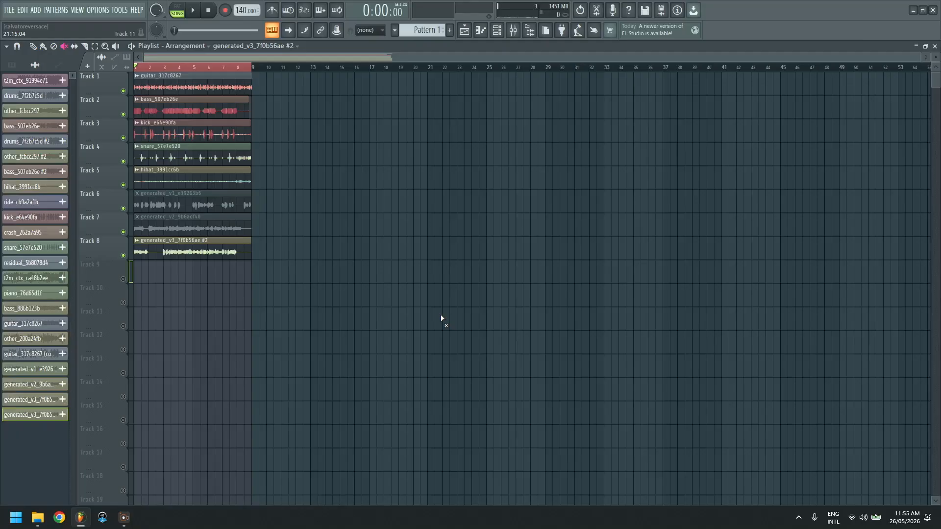
{"action": "key", "text": "space"}
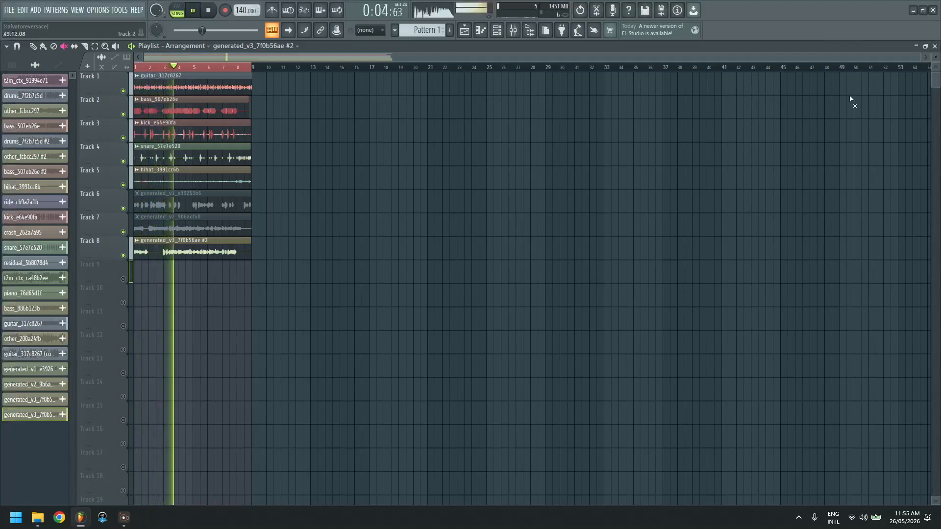
{"action": "key", "text": "space"}
{"action": "left_click", "coordinate": [935, 46]}
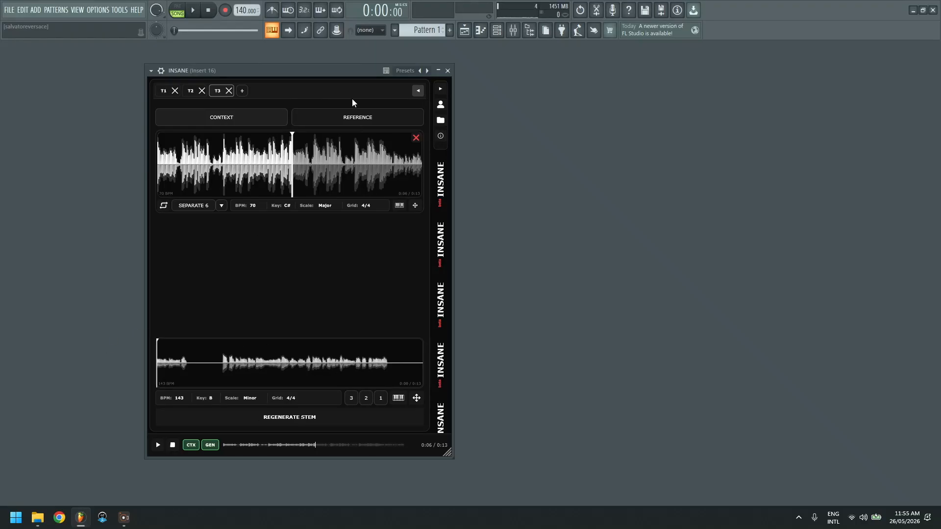
Step: Reposition the INSANE window and review the separated stems on tabs T2 and T1
{"action": "left_click_drag", "start_coordinate": [345, 74], "coordinate": [299, 61]}
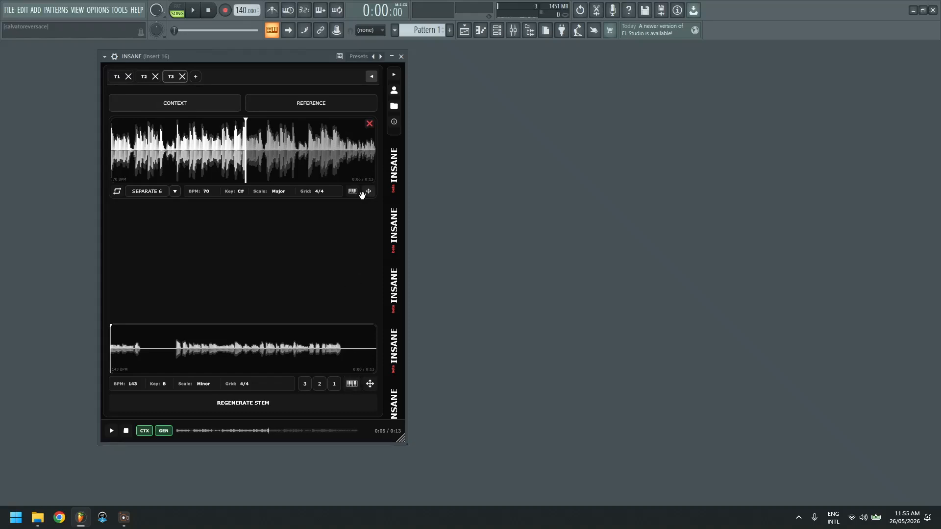
{"action": "left_click", "coordinate": [145, 80]}
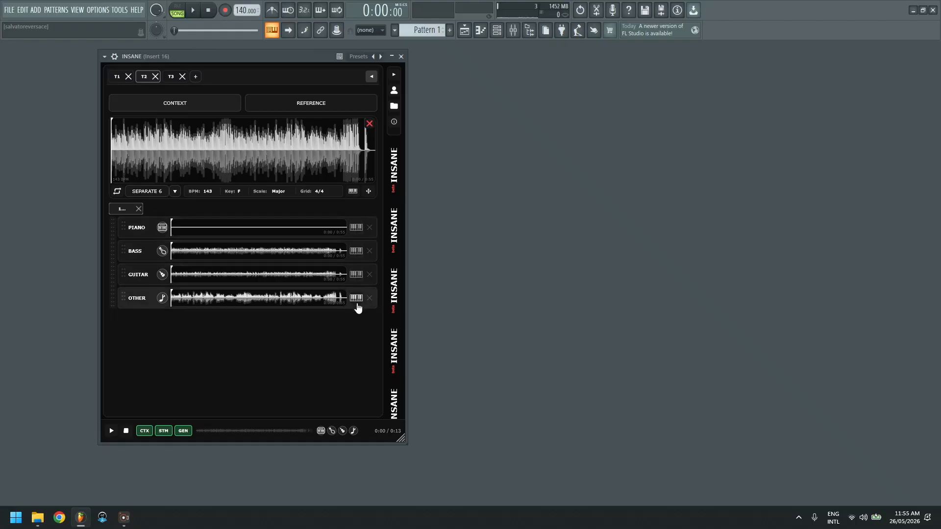
{"action": "left_click", "coordinate": [118, 77]}
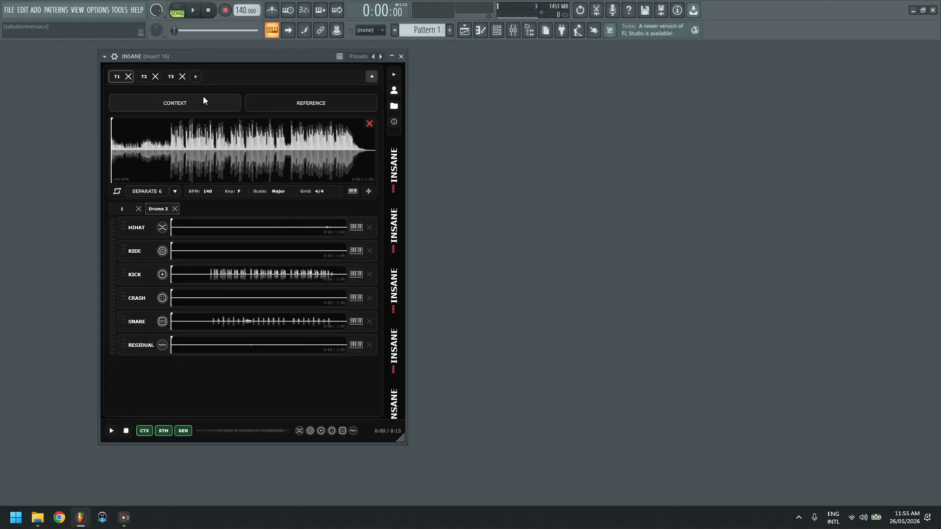
Step: Return to tab T3, convert the generated stem to MIDI and examine its notes
{"action": "left_click", "coordinate": [171, 77]}
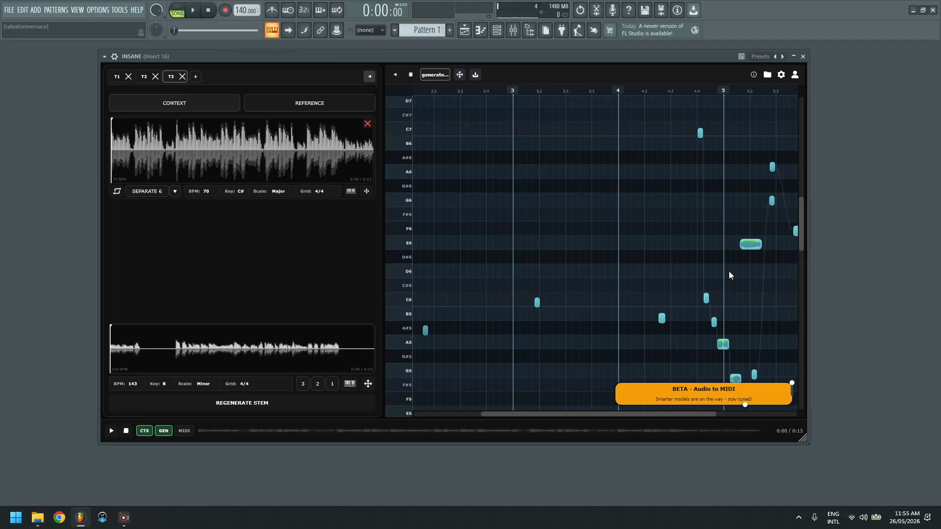
{"action": "left_click_drag", "start_coordinate": [716, 414], "coordinate": [796, 413]}
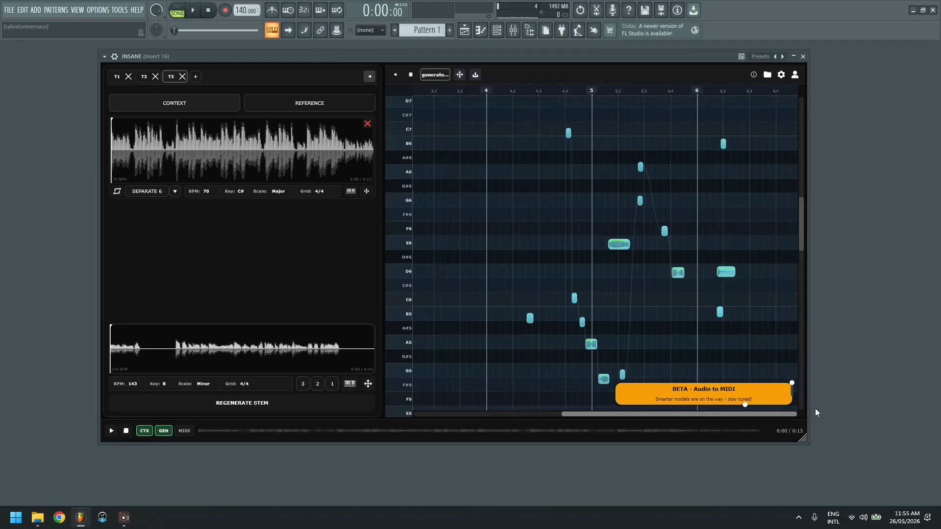
{"action": "left_click_drag", "start_coordinate": [746, 405], "coordinate": [721, 407]}
{"action": "scroll", "coordinate": [677, 289], "scroll_direction": "down", "scroll_amount": 5}
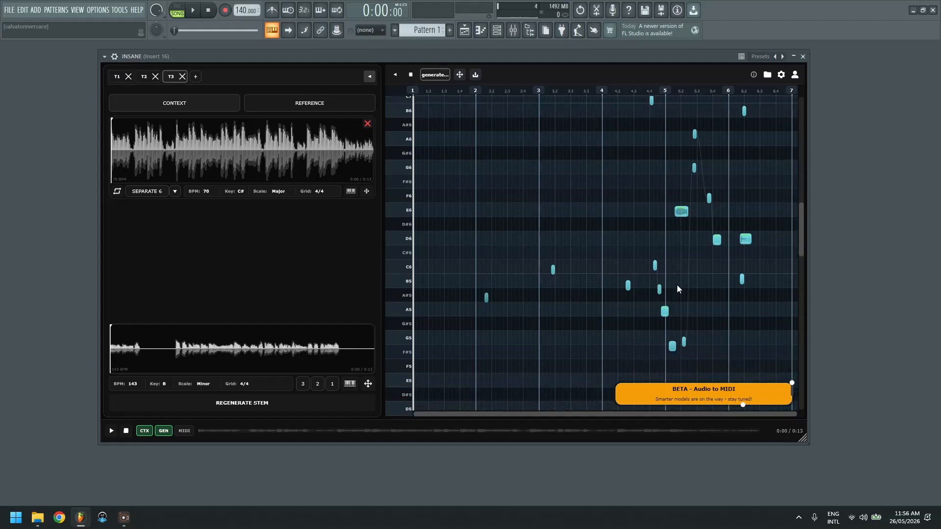
{"action": "scroll", "coordinate": [677, 289], "scroll_direction": "up", "scroll_amount": 3}
{"action": "scroll", "coordinate": [677, 288], "scroll_direction": "up", "scroll_amount": 3}
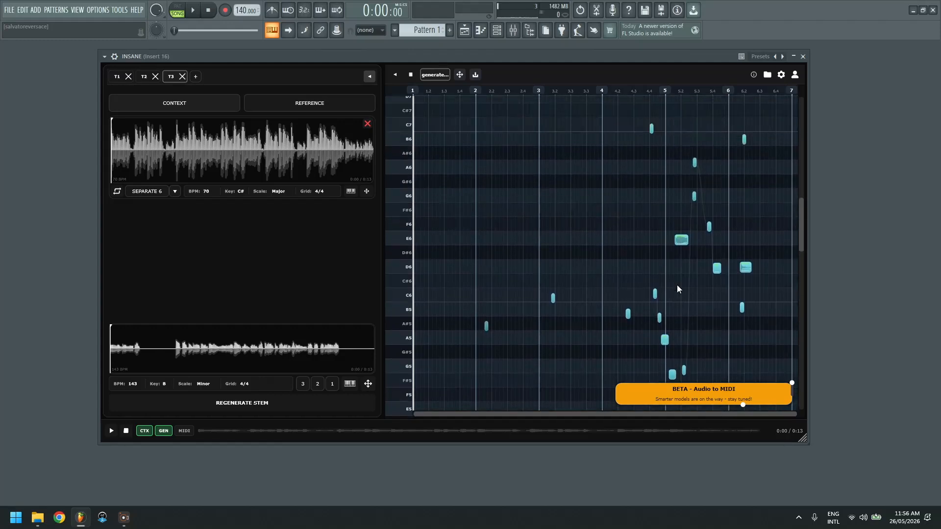
{"action": "scroll", "coordinate": [677, 289], "scroll_direction": "down", "scroll_amount": 2}
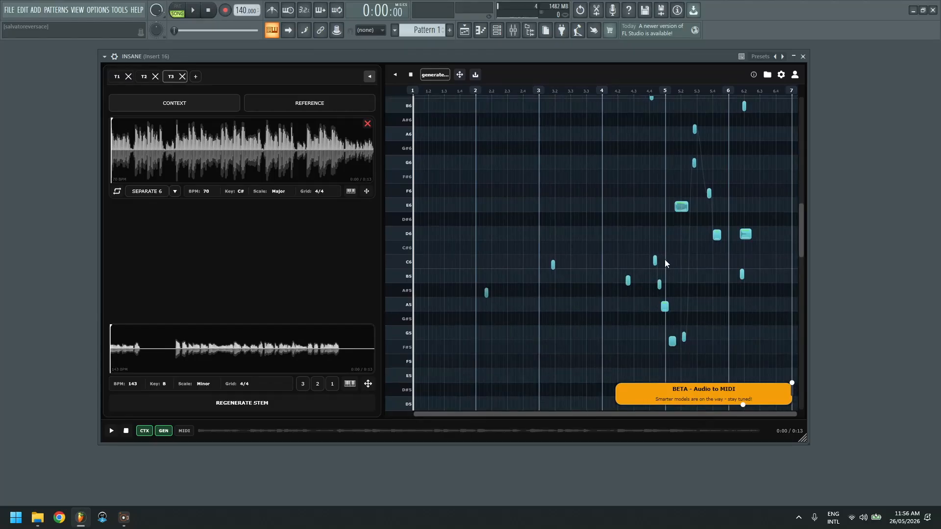
Step: Move the E6 note from bar 5 to the start of bar 1 and the A#5 note near bar 2 up to G6
{"action": "left_click_drag", "start_coordinate": [686, 209], "coordinate": [430, 205]}
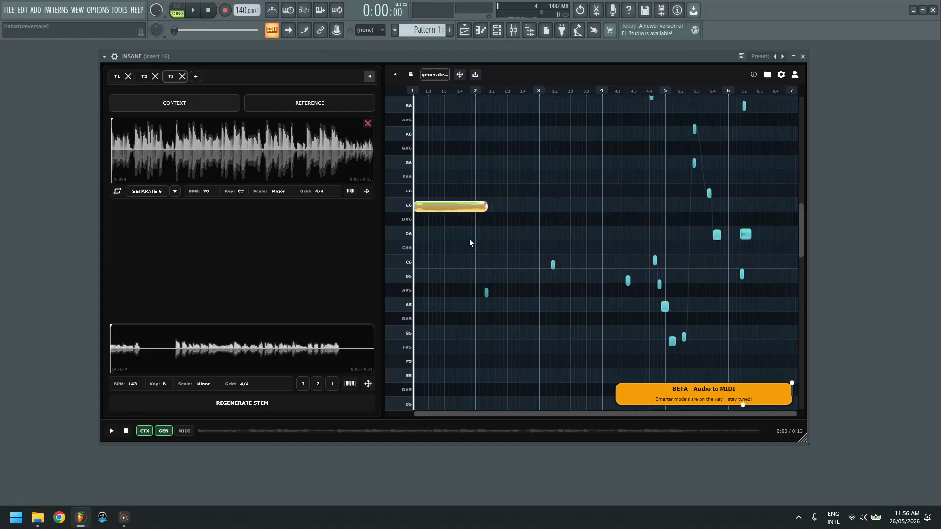
{"action": "left_click", "coordinate": [487, 293]}
{"action": "left_click", "coordinate": [493, 179]}
{"action": "left_click_drag", "start_coordinate": [492, 168], "coordinate": [493, 154]}
Step: Set the MIDI editor's key to F Major with Snap to Scale on, and enable Use DAW Tempo / Beat
{"action": "left_click", "coordinate": [781, 75]}
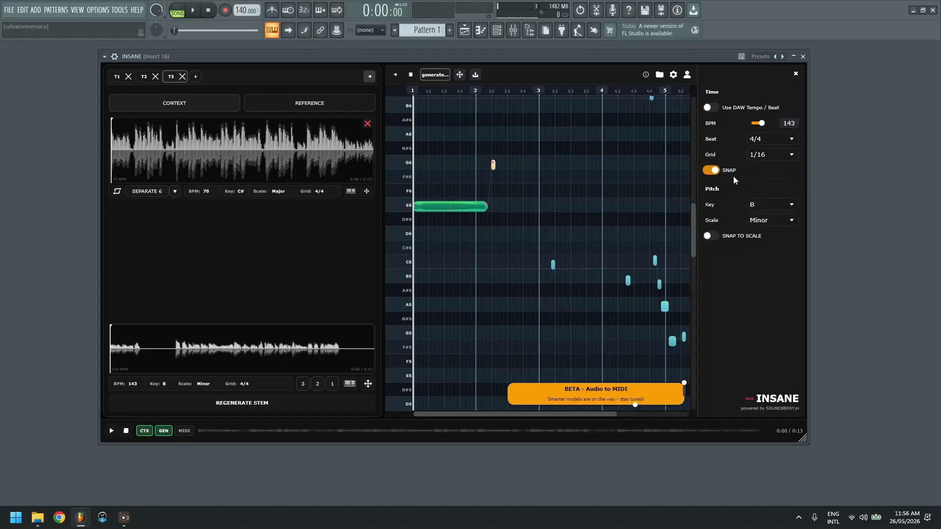
{"action": "left_click", "coordinate": [786, 206]}
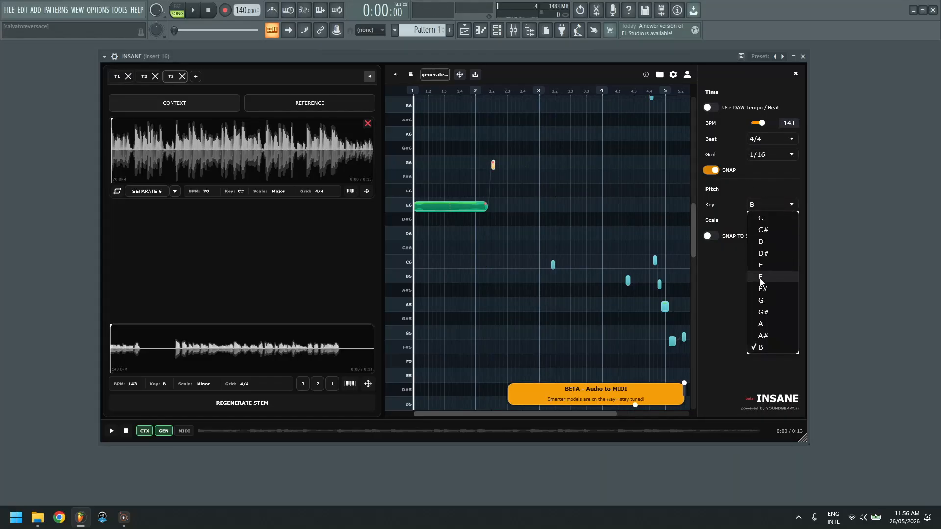
{"action": "left_click", "coordinate": [773, 264]}
{"action": "left_click", "coordinate": [778, 218]}
{"action": "left_click", "coordinate": [777, 235]}
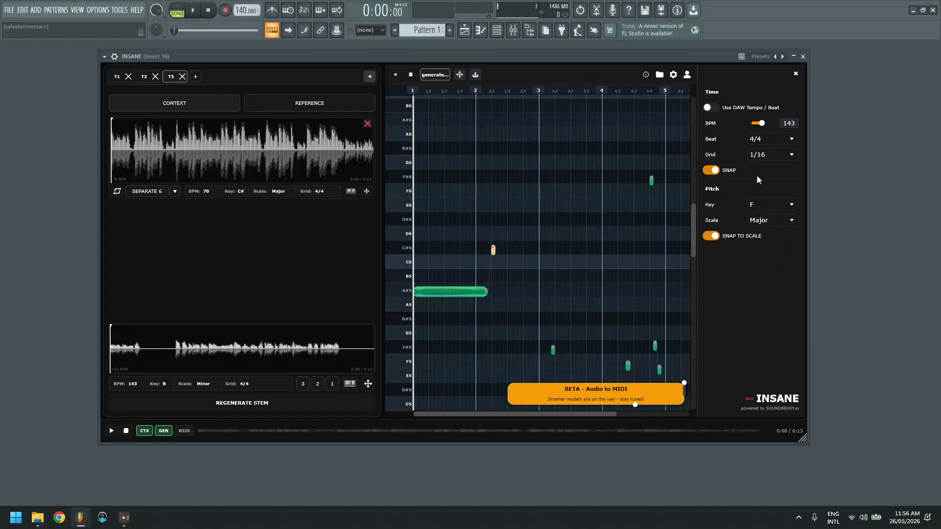
{"action": "left_click", "coordinate": [711, 108]}
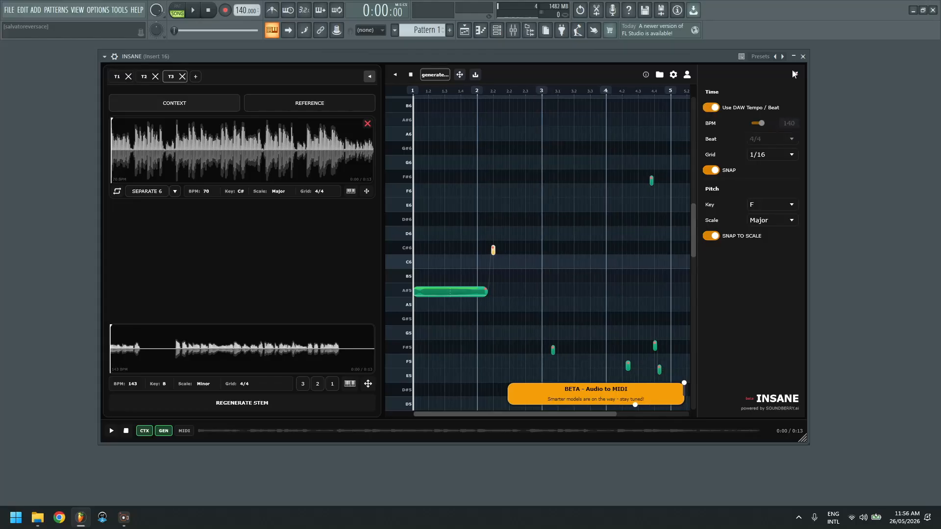
{"action": "left_click", "coordinate": [795, 74]}
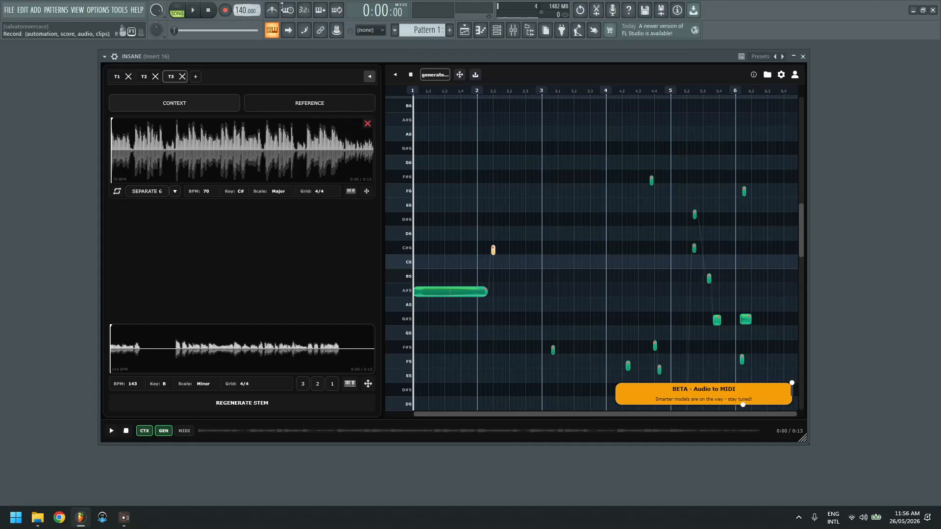
Step: Rearrange the MIDI notes: the long note to C6, the next short notes within bar 2, and the two G#5 notes to G5 and A5 in bar 3
{"action": "left_click_drag", "start_coordinate": [468, 292], "coordinate": [485, 264]}
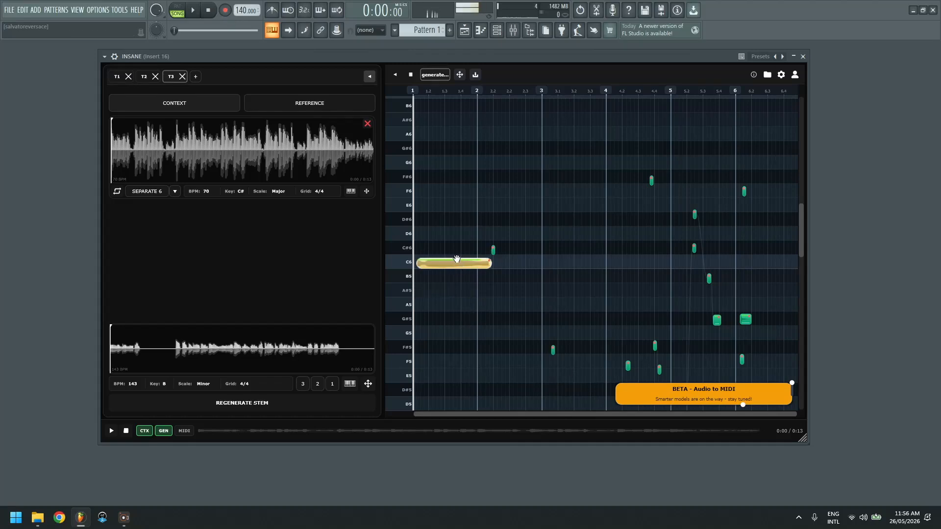
{"action": "left_click_drag", "start_coordinate": [493, 249], "coordinate": [526, 303]}
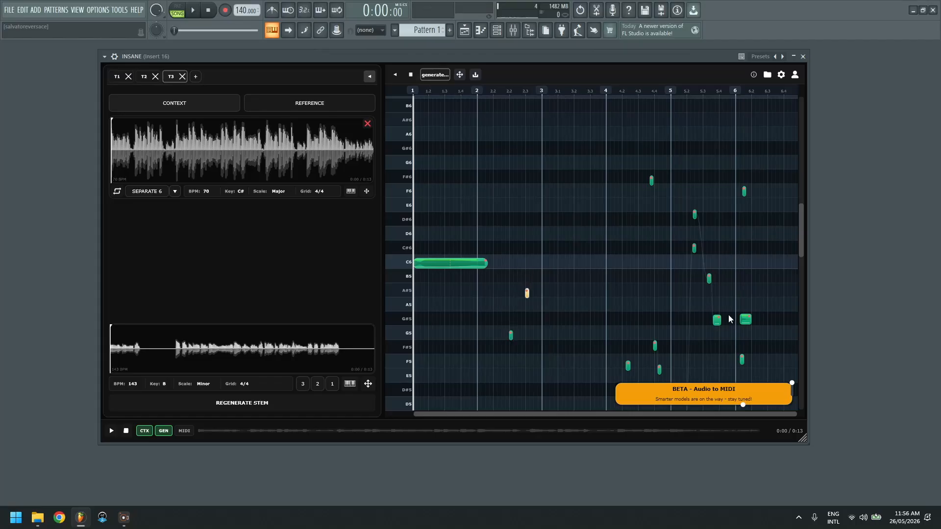
{"action": "left_click_drag", "start_coordinate": [717, 320], "coordinate": [711, 334]}
{"action": "left_click_drag", "start_coordinate": [664, 305], "coordinate": [469, 325]}
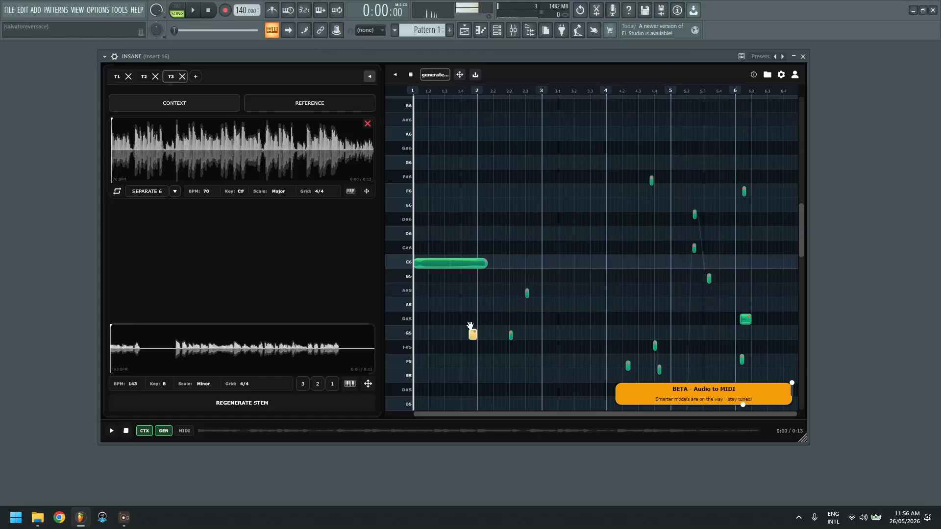
{"action": "left_click_drag", "start_coordinate": [476, 334], "coordinate": [561, 334]}
{"action": "left_click_drag", "start_coordinate": [745, 319], "coordinate": [583, 305]}
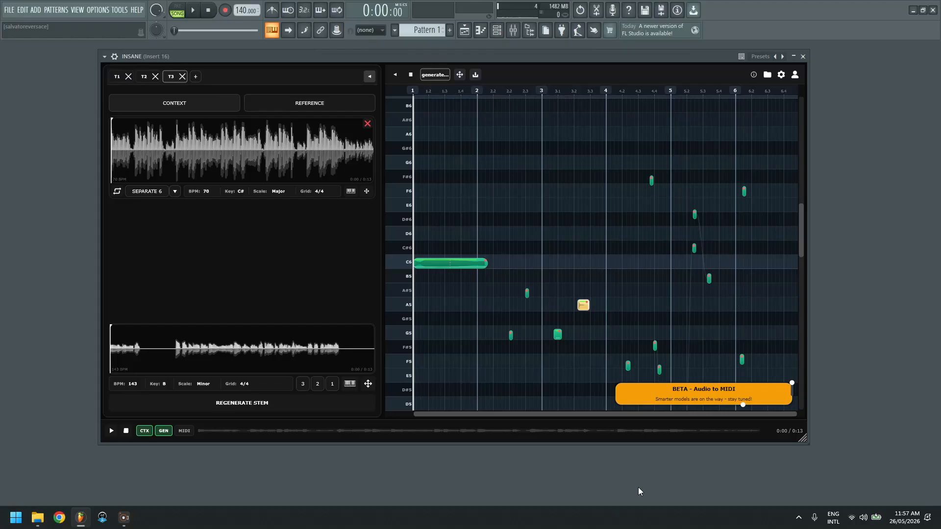
{"action": "left_click", "coordinate": [627, 240]}
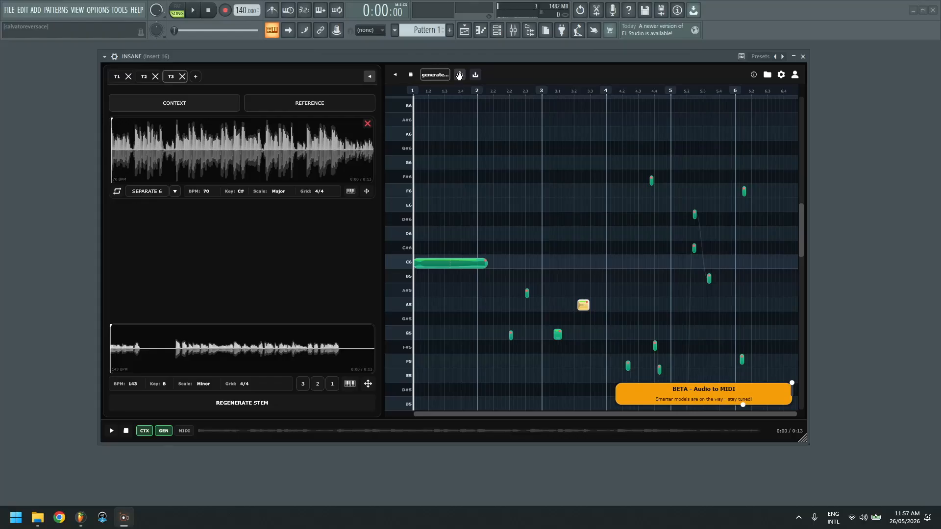
Step: Open the Piano roll beside INSANE and transfer the edited MIDI notes of the generated stem into it
{"action": "left_click", "coordinate": [464, 31]}
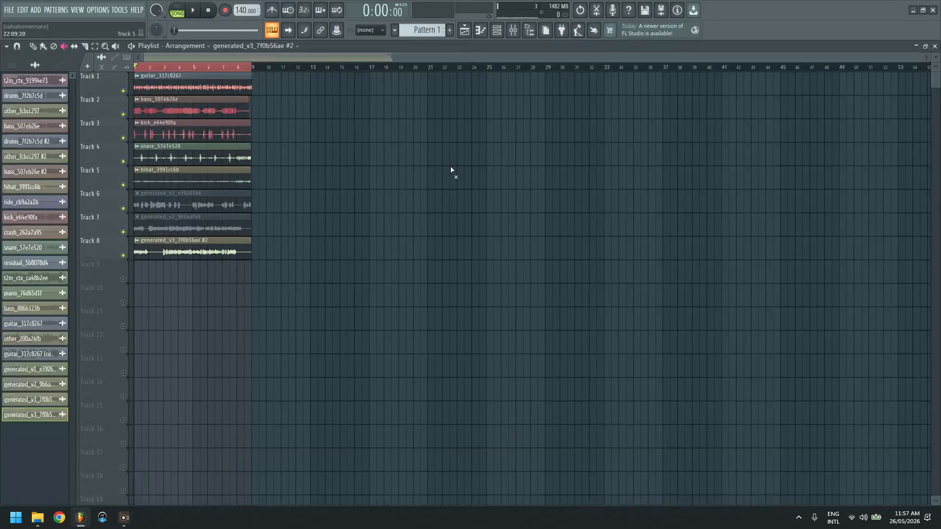
{"action": "left_click", "coordinate": [514, 33]}
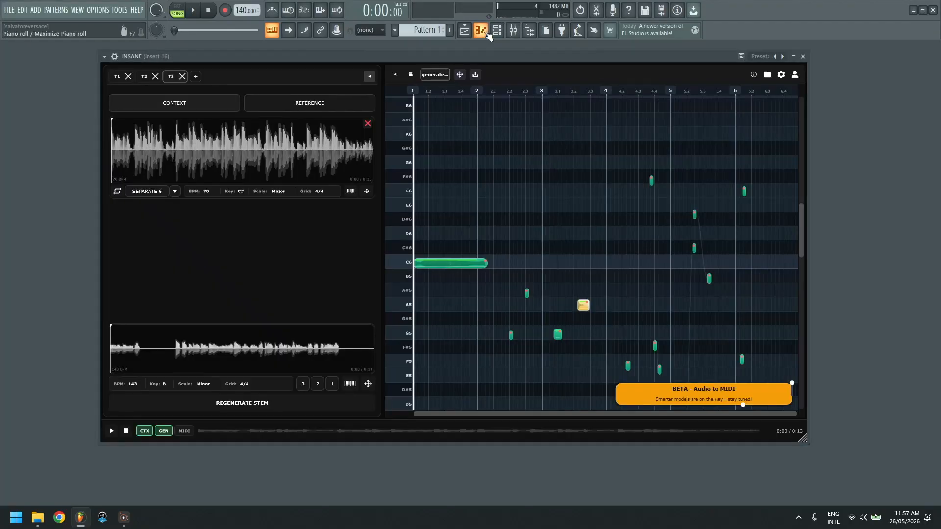
{"action": "left_click", "coordinate": [487, 33]}
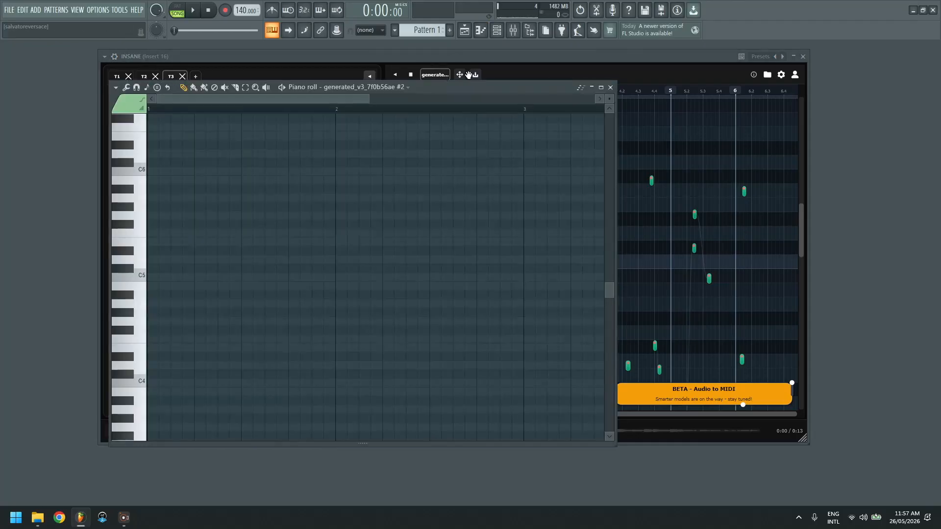
{"action": "left_click_drag", "start_coordinate": [461, 88], "coordinate": [940, 116]}
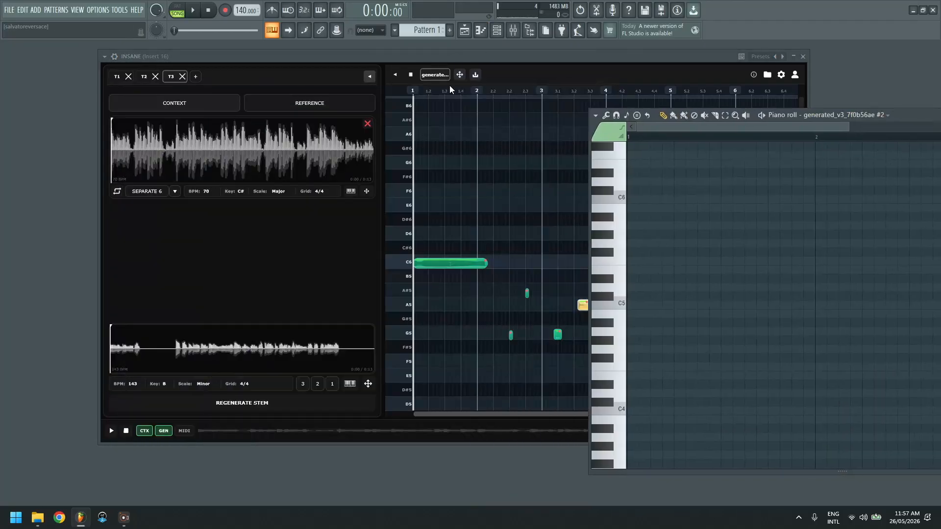
{"action": "left_click_drag", "start_coordinate": [457, 74], "coordinate": [850, 230]}
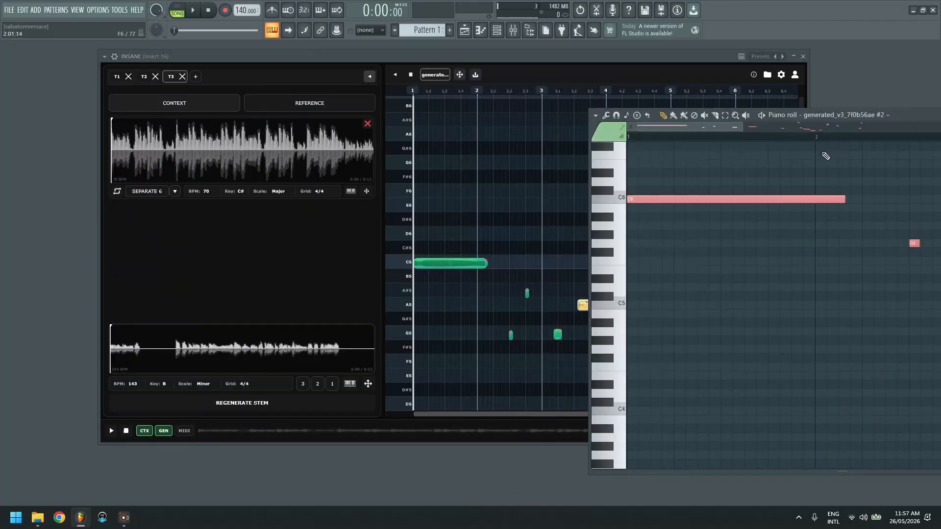
{"action": "scroll", "coordinate": [826, 142], "scroll_direction": "down", "scroll_amount": 4}
{"action": "scroll", "coordinate": [829, 324], "scroll_direction": "up", "scroll_amount": 3}
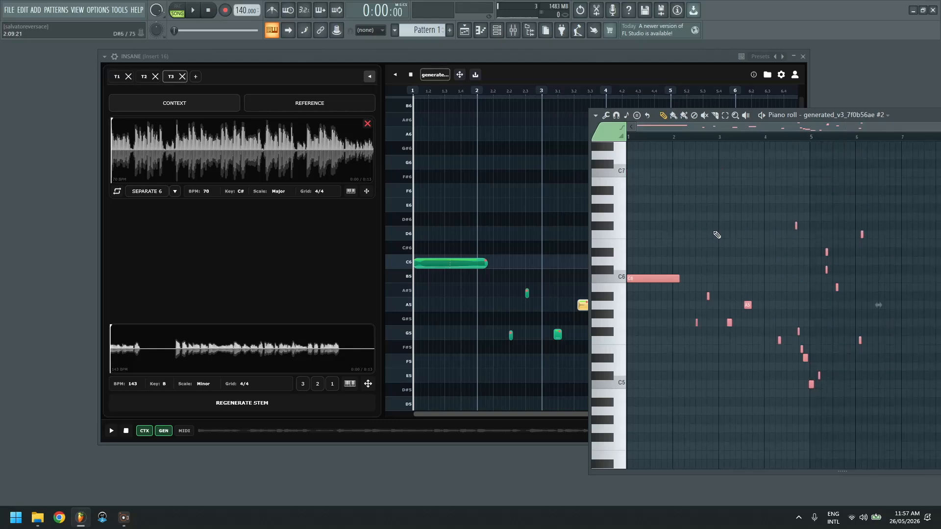
Step: Bring the rendered audio of the edited stem into the Playlist and place it on Track 9 at the start of the loop
{"action": "left_click", "coordinate": [562, 52]}
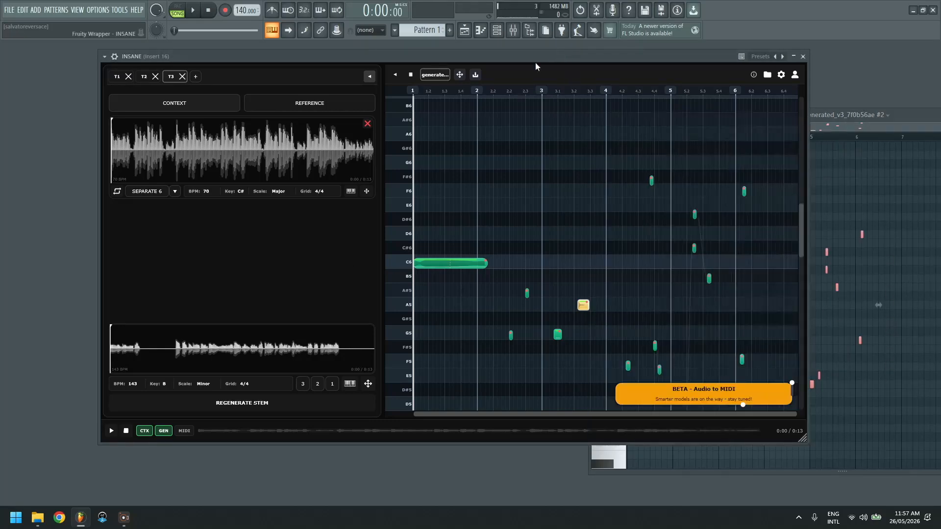
{"action": "left_click", "coordinate": [464, 32]}
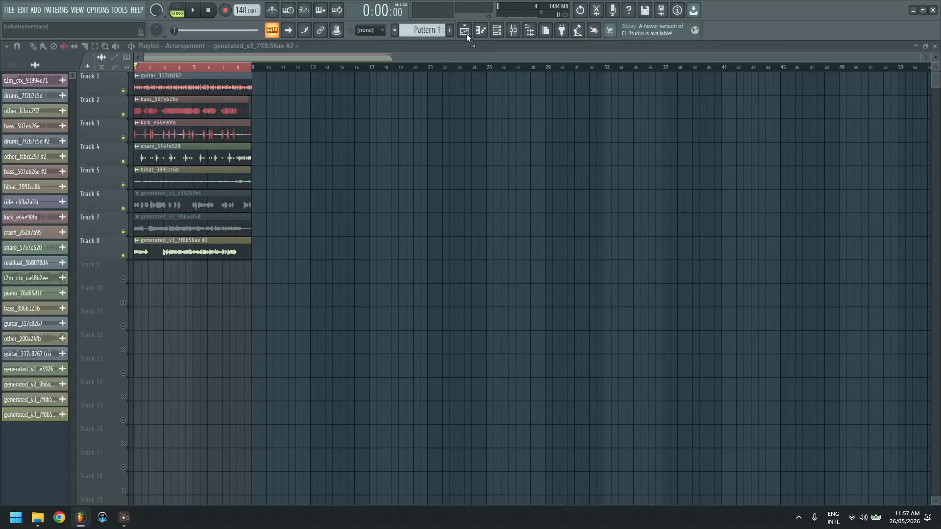
{"action": "left_click", "coordinate": [336, 245]}
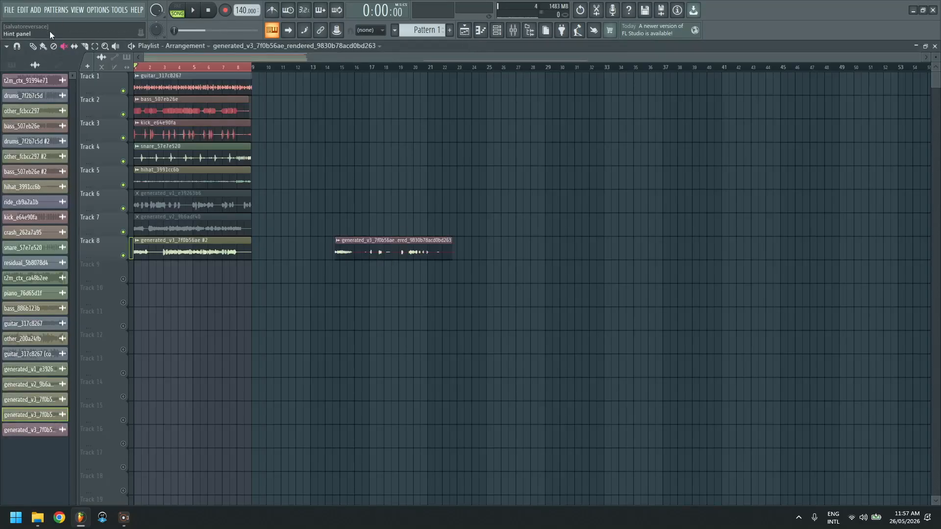
{"action": "left_click_drag", "start_coordinate": [399, 244], "coordinate": [172, 262]}
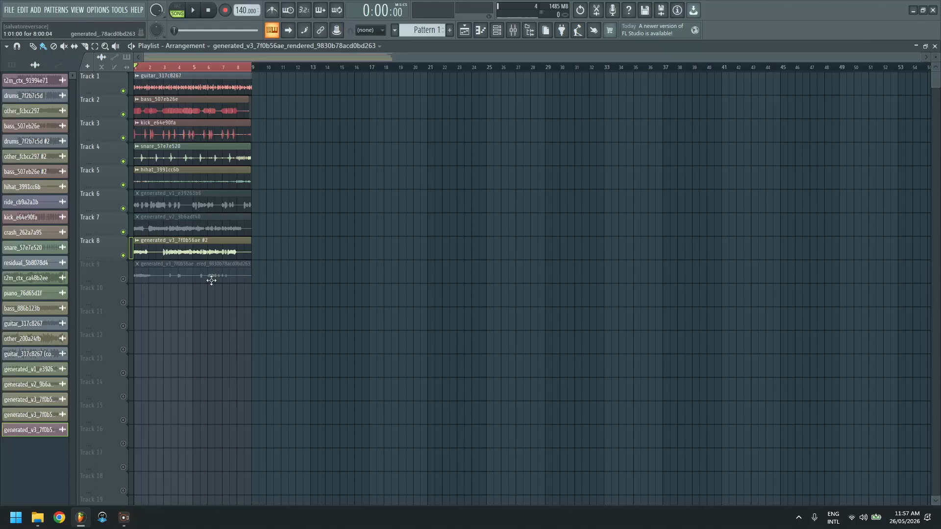
Step: Disable Track 8, enable Track 9 and shorten the rendered clip on Track 9 to about four bars
{"action": "left_click", "coordinate": [123, 255]}
{"action": "left_click", "coordinate": [123, 278]}
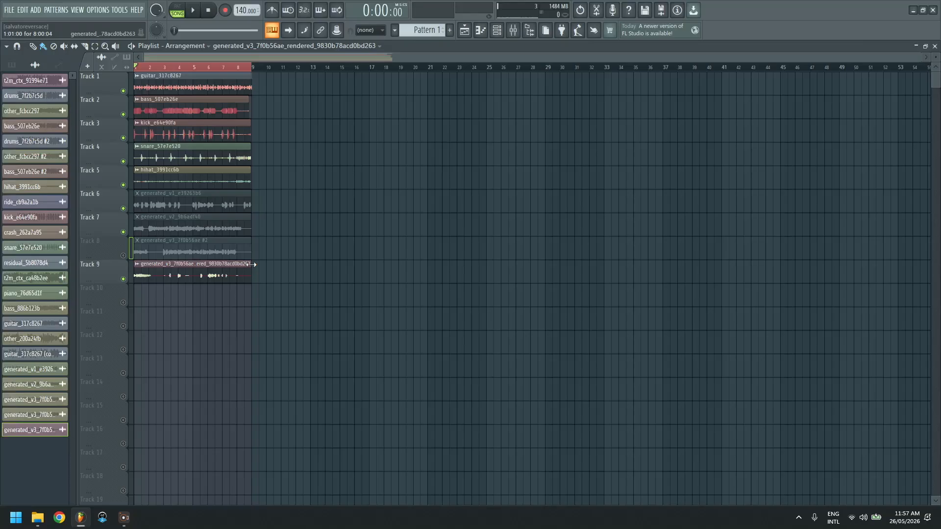
{"action": "left_click_drag", "start_coordinate": [251, 264], "coordinate": [191, 302]}
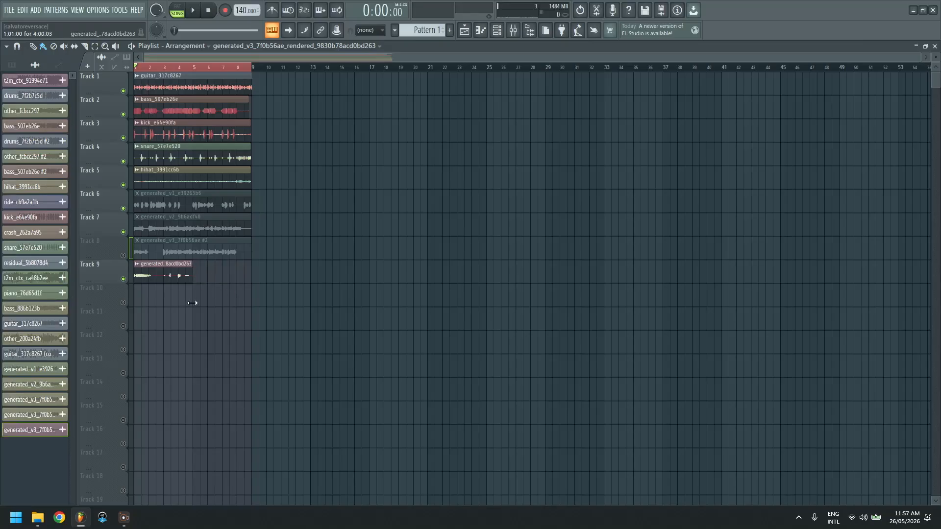
Step: Play the loop, place a second copy of the rendered clip on Track 9 at bar 5, and stop playback
{"action": "left_click", "coordinate": [371, 30]}
{"action": "left_click", "coordinate": [377, 43]}
{"action": "key", "text": "space"}
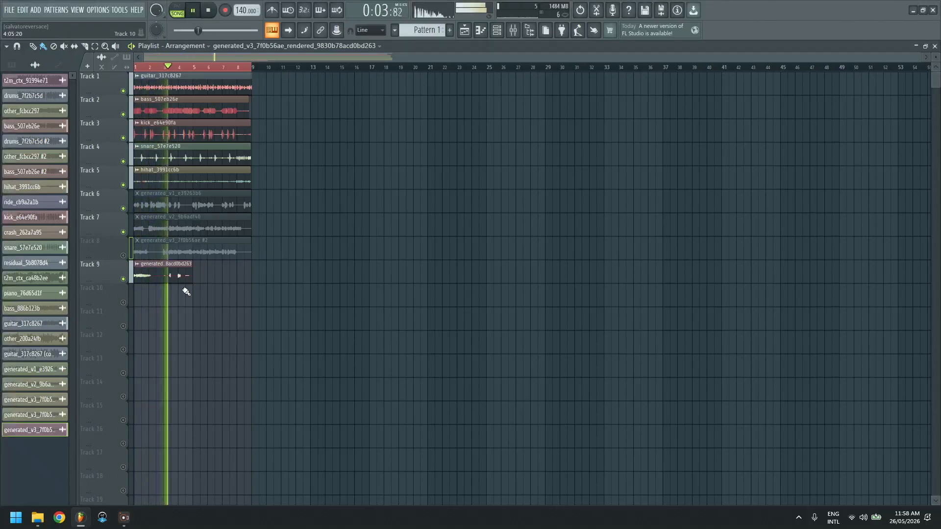
{"action": "left_click", "coordinate": [196, 275]}
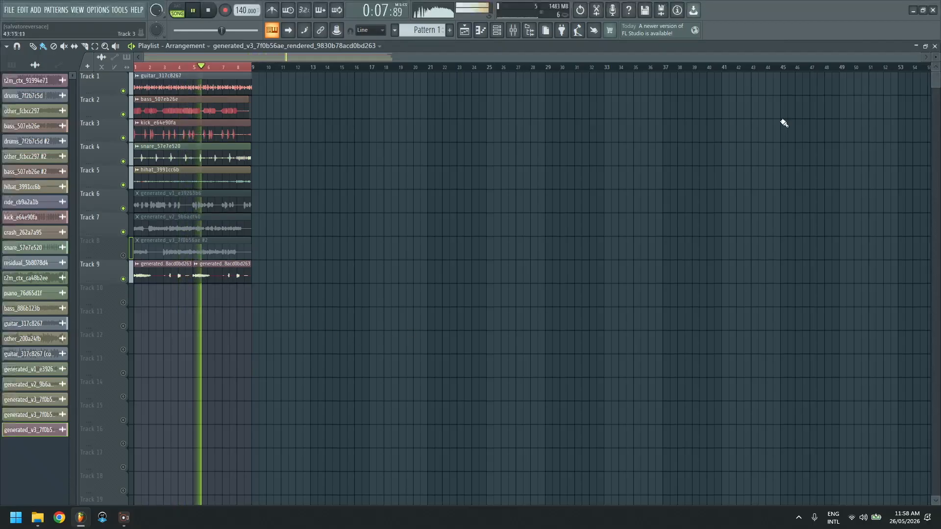
{"action": "left_click", "coordinate": [935, 46]}
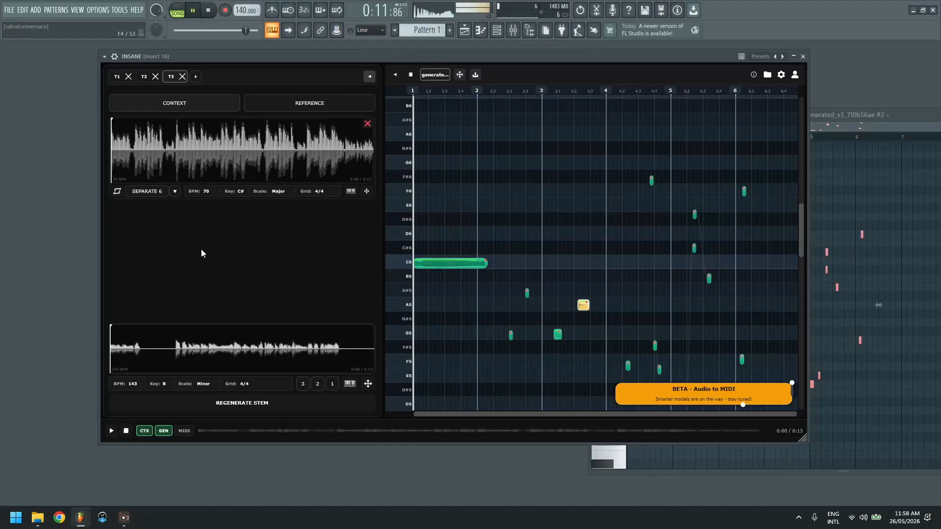
{"action": "left_click", "coordinate": [209, 10]}
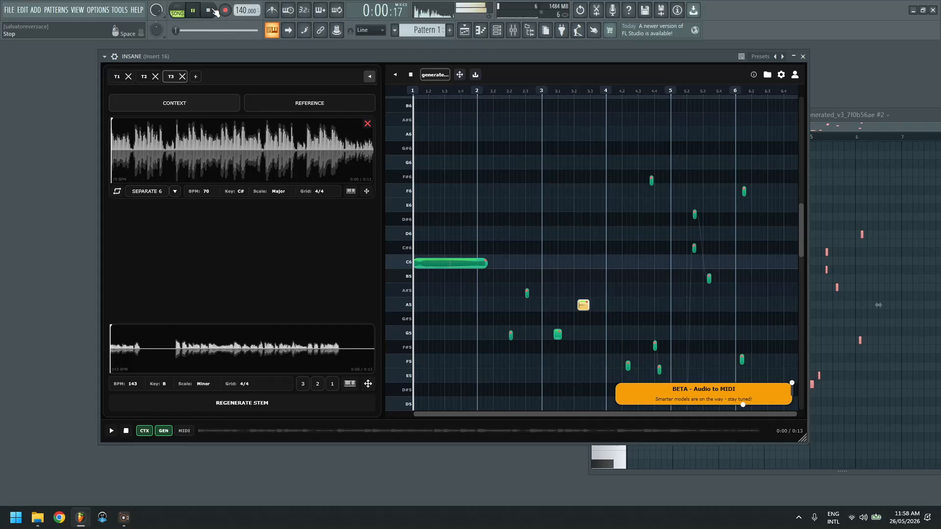
{"action": "left_click", "coordinate": [213, 11]}
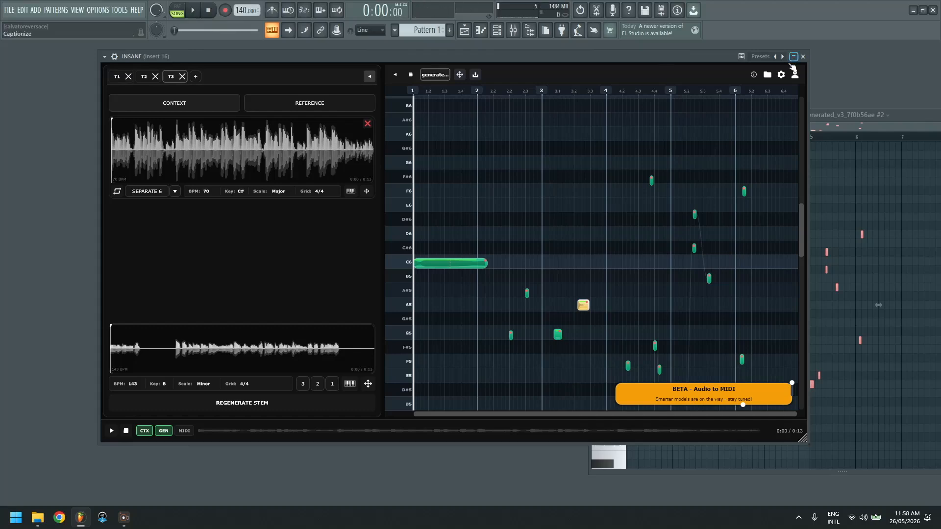
Step: Bring the Piano roll to the front and close it to leave INSANE unobstructed
{"action": "left_click", "coordinate": [900, 117]}
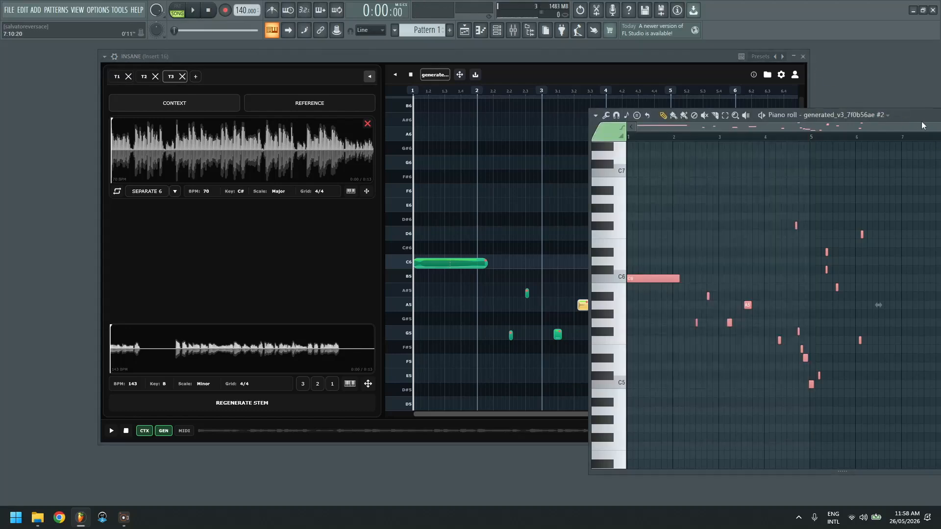
{"action": "left_click_drag", "start_coordinate": [920, 118], "coordinate": [598, 104]}
{"action": "left_click", "coordinate": [770, 105]}
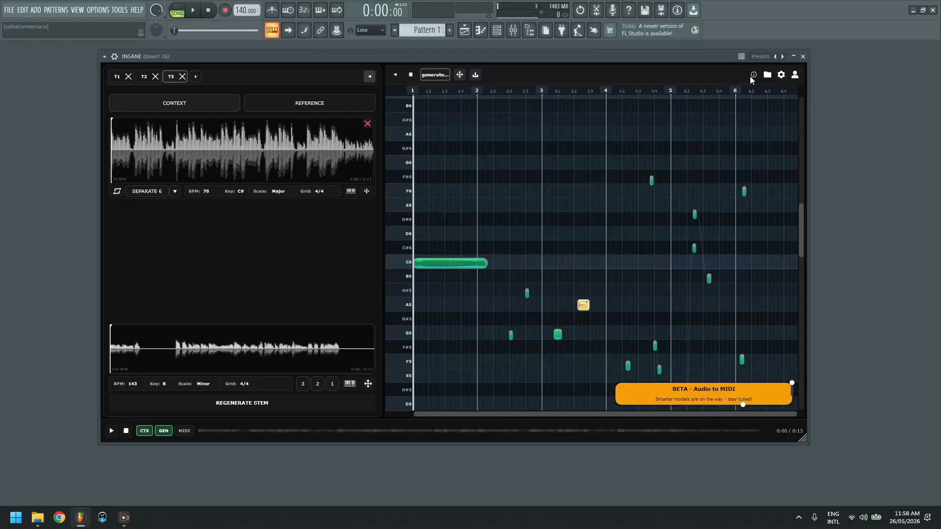
Step: Review INSANE's time and pitch settings, close them and return to the Playlist
{"action": "left_click", "coordinate": [781, 74]}
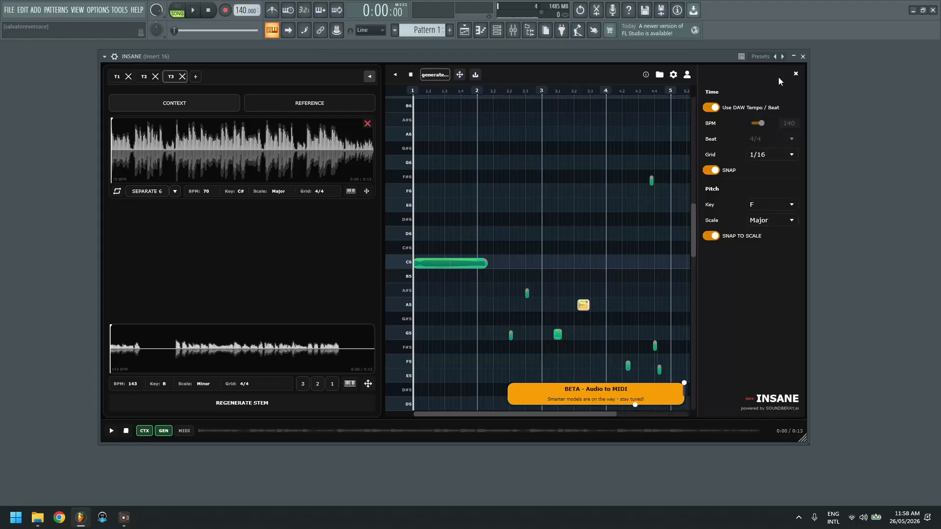
{"action": "left_click", "coordinate": [795, 75]}
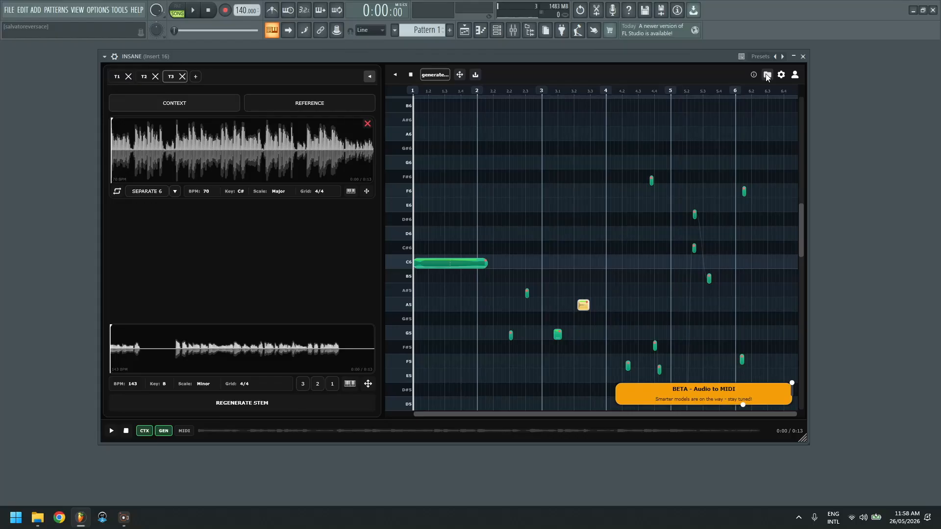
{"action": "left_click", "coordinate": [464, 30]}
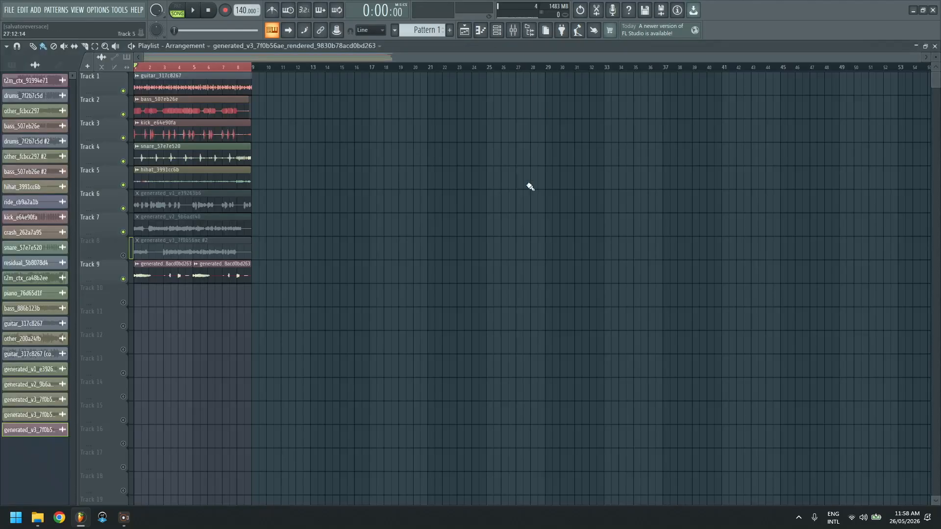
{"action": "left_click", "coordinate": [195, 10]}
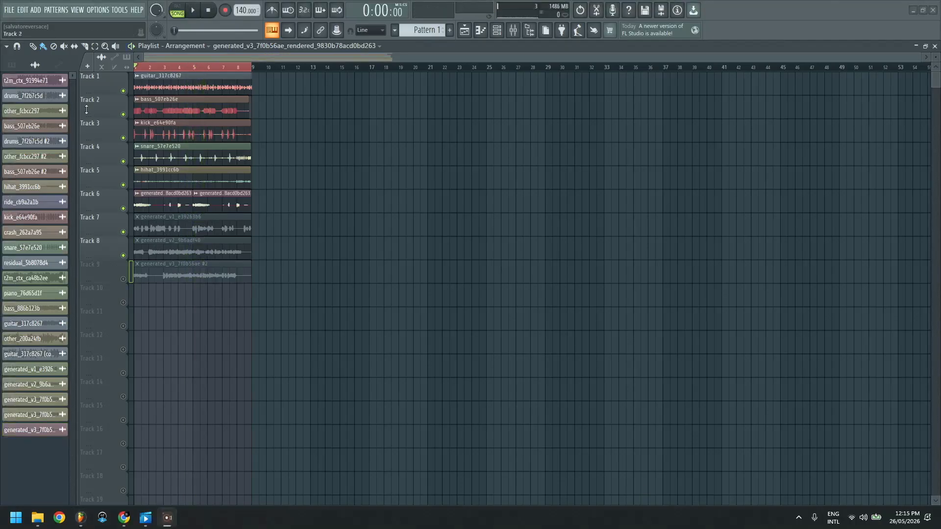
Step: Reopen INSANE from the first effect slot of mixer Insert 16 and reposition its window
{"action": "left_click", "coordinate": [512, 31]}
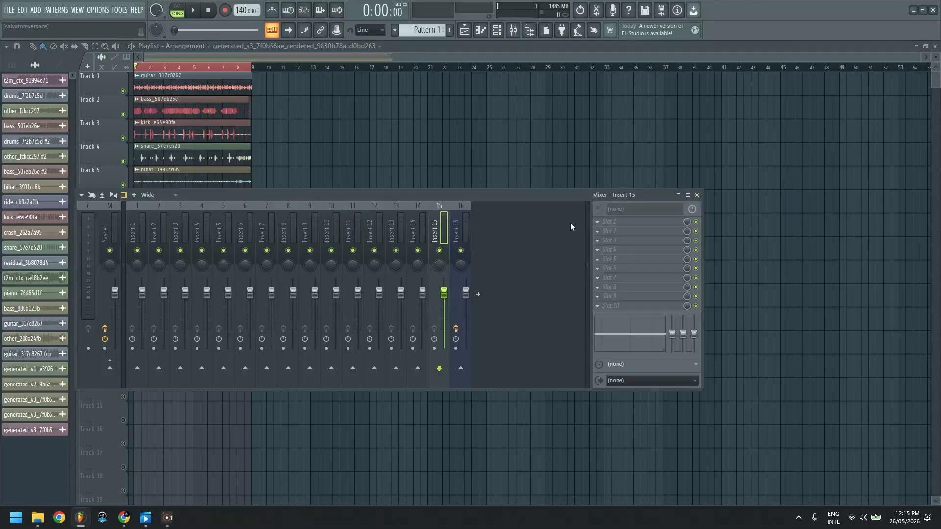
{"action": "left_click", "coordinate": [465, 234]}
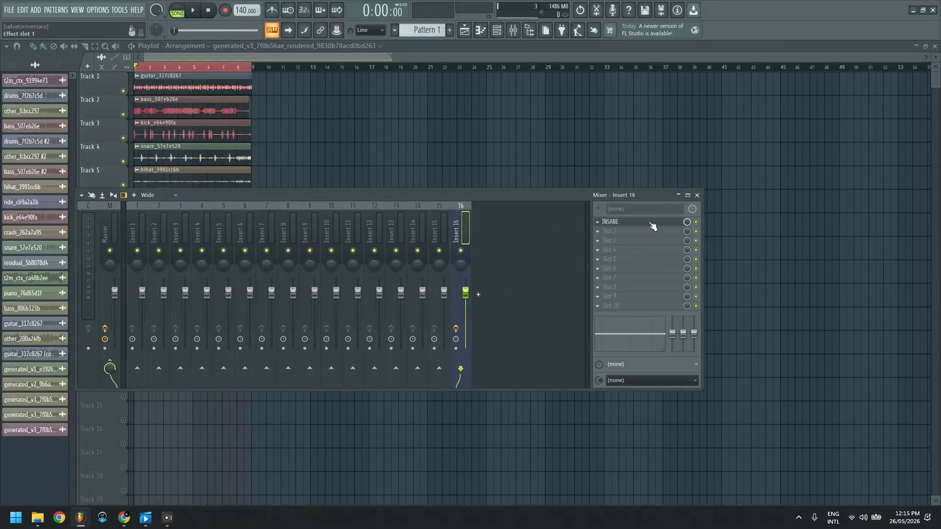
{"action": "left_click", "coordinate": [934, 46]}
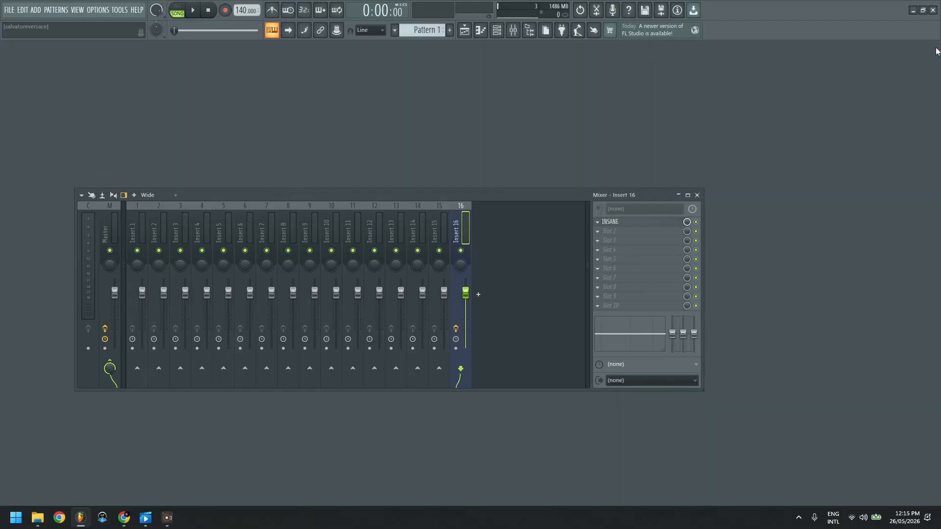
{"action": "left_click", "coordinate": [620, 222]}
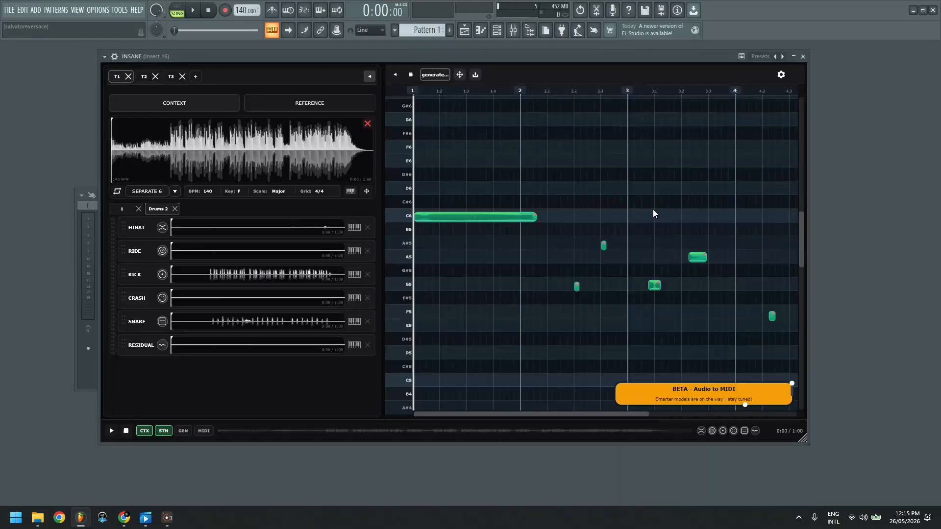
{"action": "left_click_drag", "start_coordinate": [631, 57], "coordinate": [554, 70]}
{"action": "left_click", "coordinate": [694, 192]}
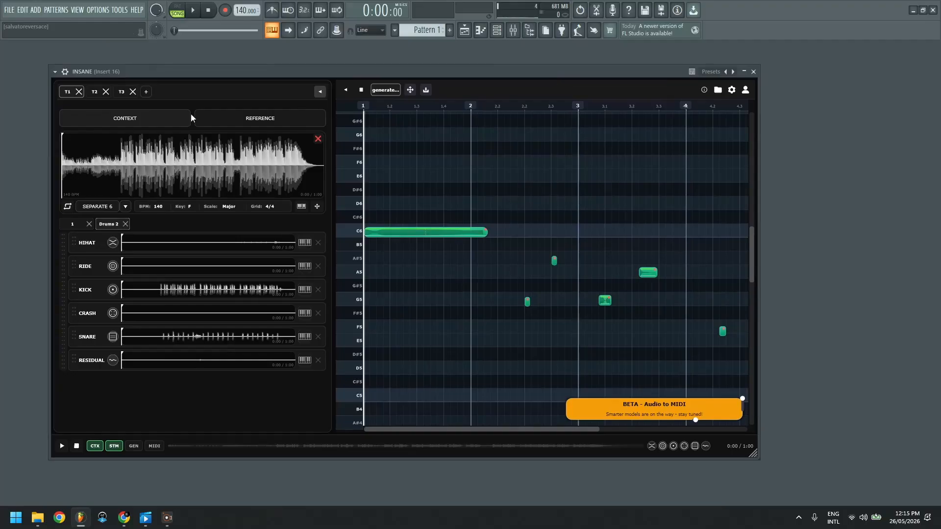
Step: Add an empty fourth tab, T4, in INSANE
{"action": "left_click", "coordinate": [145, 93]}
{"action": "left_click", "coordinate": [464, 31]}
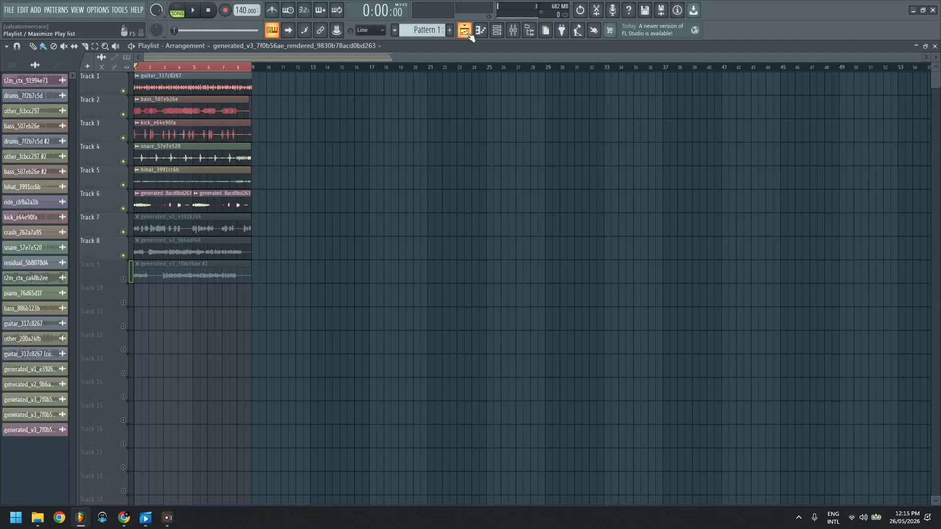
{"action": "left_click", "coordinate": [935, 46]}
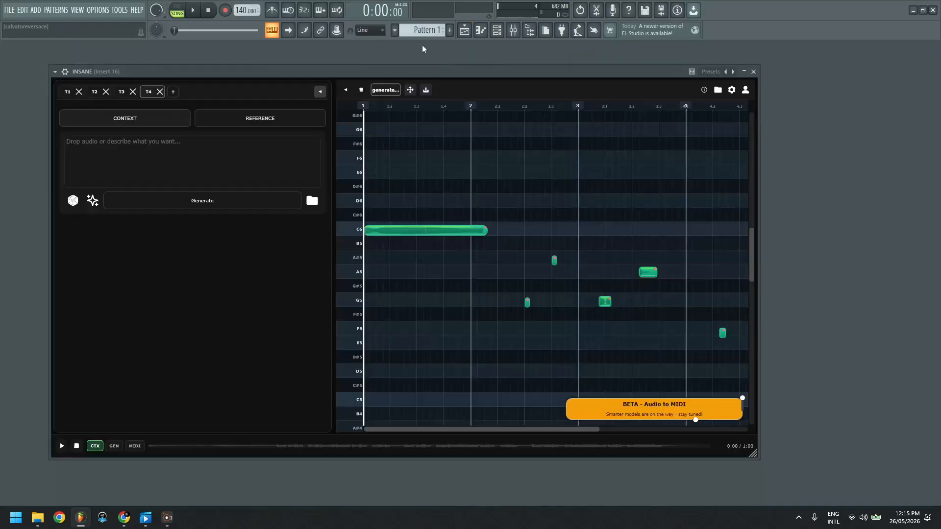
Step: Open Splice Sounds from the Channel rack and collapse INSANE's MIDI editor so both plugins sit side by side
{"action": "left_click", "coordinate": [504, 33]}
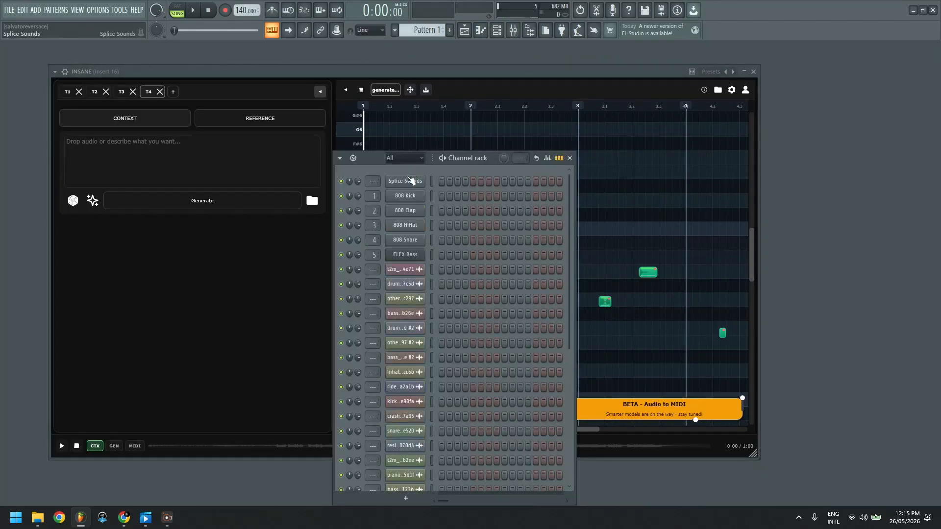
{"action": "left_click", "coordinate": [410, 181]}
{"action": "left_click", "coordinate": [366, 163]}
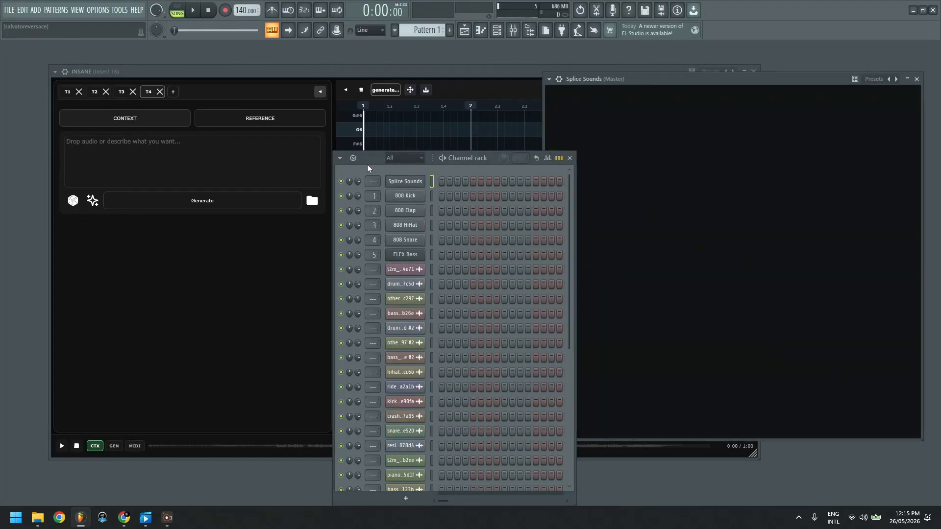
{"action": "left_click", "coordinate": [568, 158]}
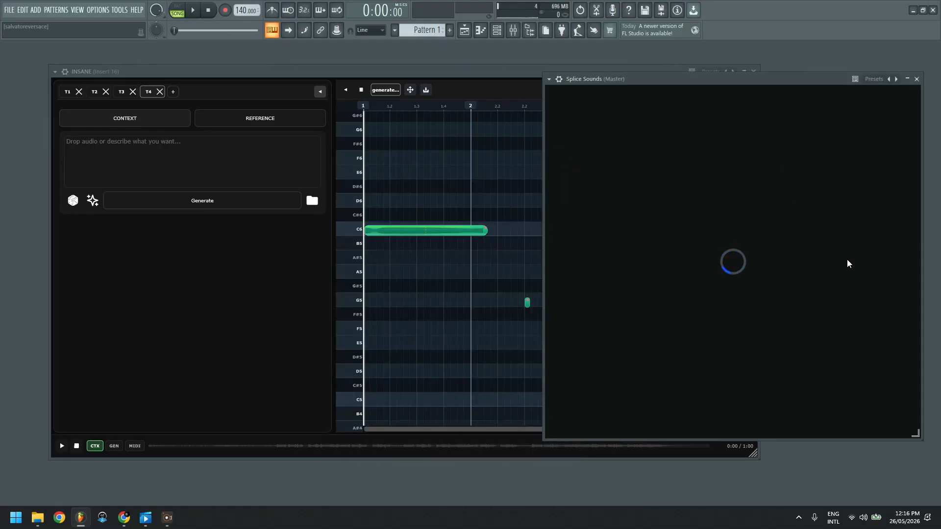
{"action": "left_click", "coordinate": [344, 92]}
{"action": "left_click", "coordinate": [344, 91]}
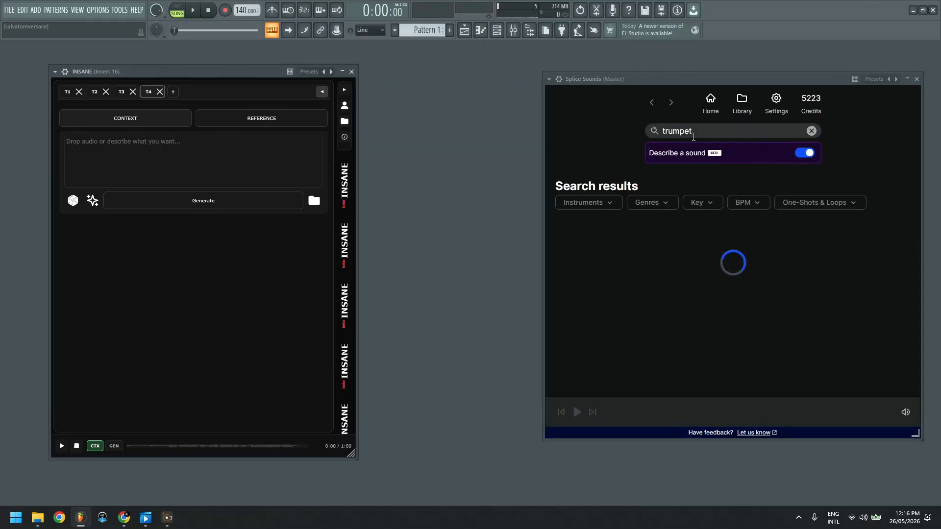
Step: Search Splice Sounds for "drums rock"
{"action": "type", "text": "drt"}
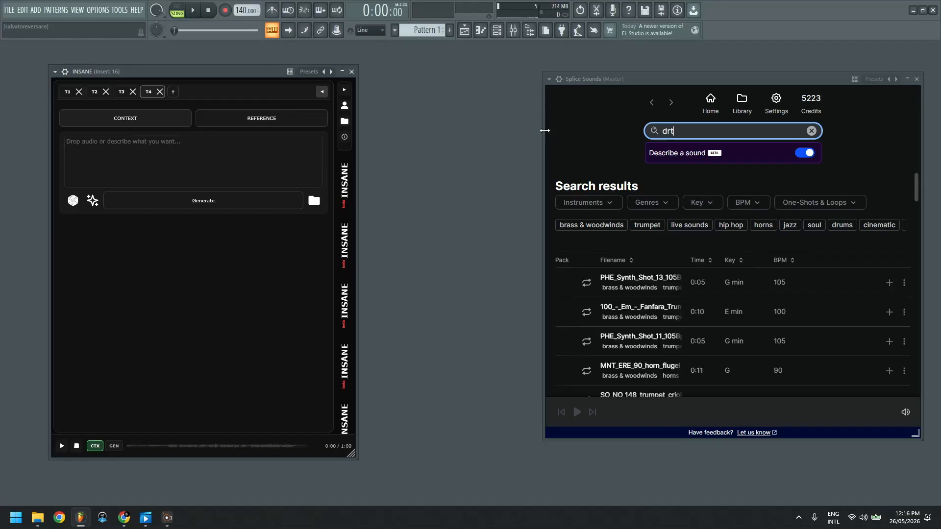
{"action": "type", "text": "uums"}
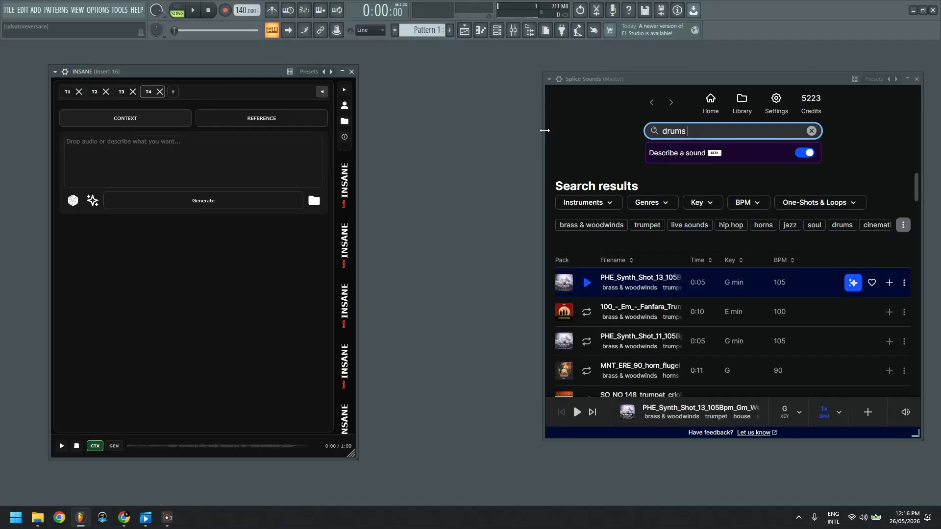
{"action": "type", "text": " rock"}
{"action": "key", "text": "Return"}
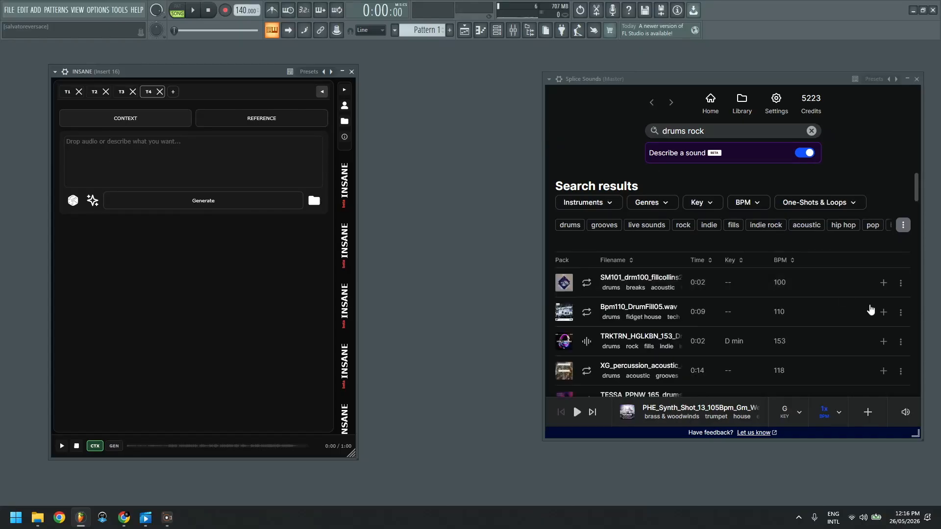
Step: Browse the drum samples in the search results and preview Bpm110_DrumFill05.wav
{"action": "scroll", "coordinate": [735, 314], "scroll_direction": "down", "scroll_amount": 3}
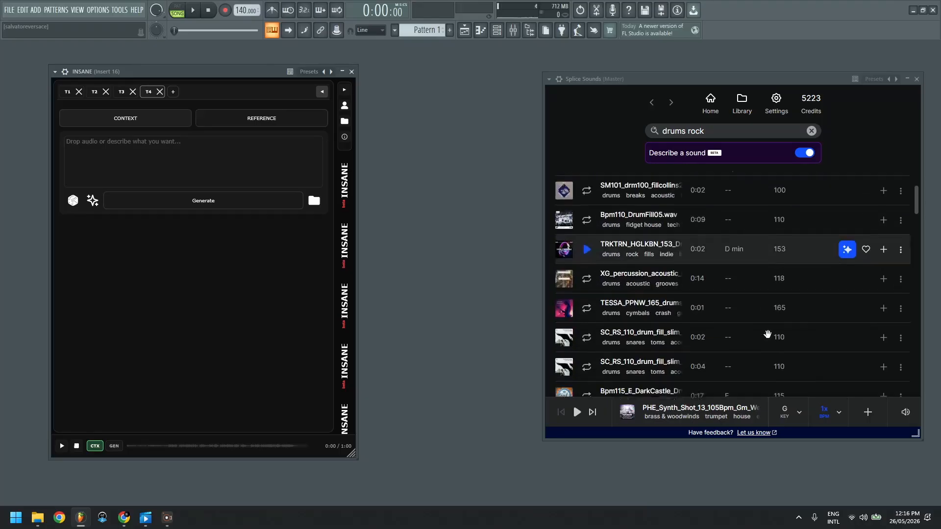
{"action": "scroll", "coordinate": [734, 318], "scroll_direction": "up", "scroll_amount": 1}
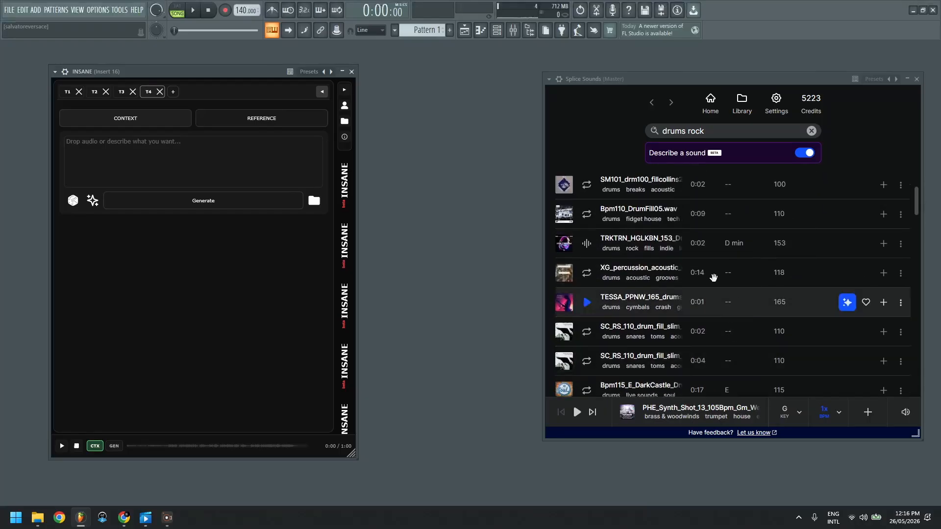
{"action": "left_click", "coordinate": [587, 216]}
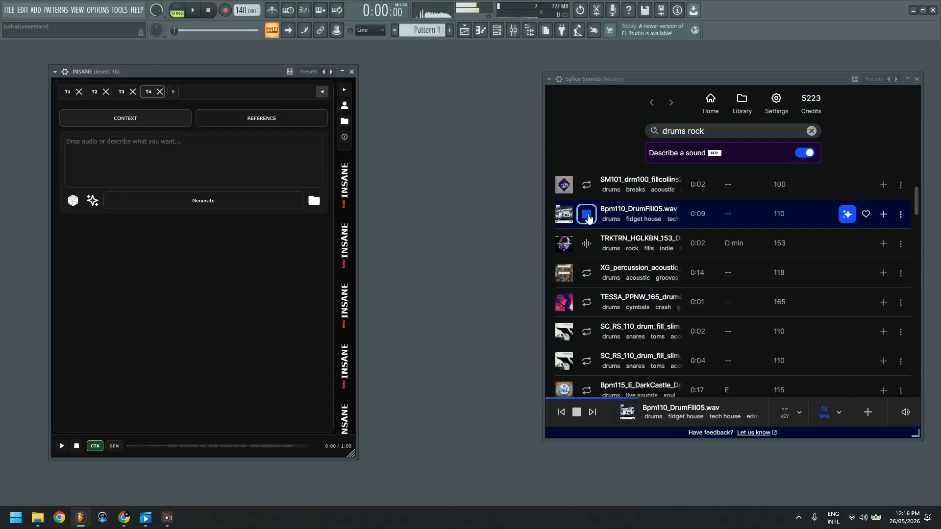
{"action": "left_click", "coordinate": [587, 214]}
{"action": "scroll", "coordinate": [588, 267], "scroll_direction": "down", "scroll_amount": 5}
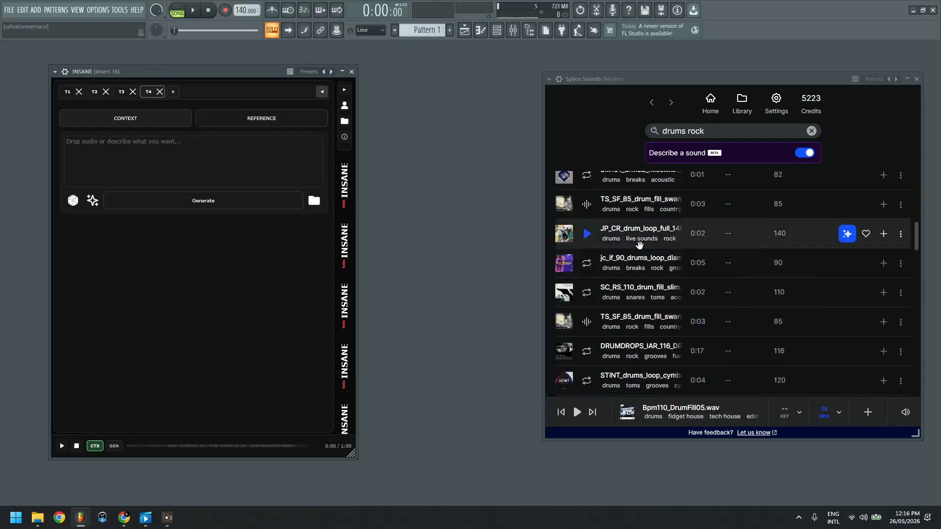
{"action": "scroll", "coordinate": [587, 265], "scroll_direction": "up", "scroll_amount": 7}
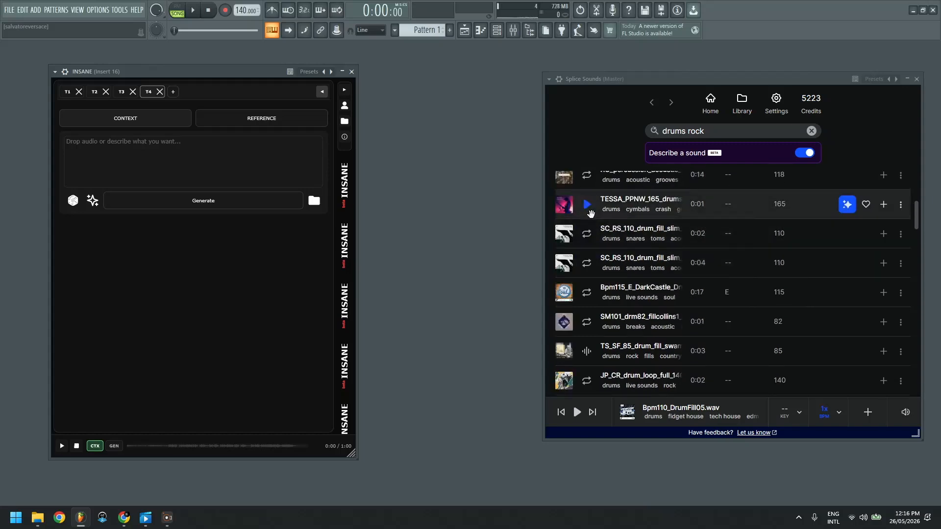
{"action": "scroll", "coordinate": [591, 235], "scroll_direction": "up", "scroll_amount": 5}
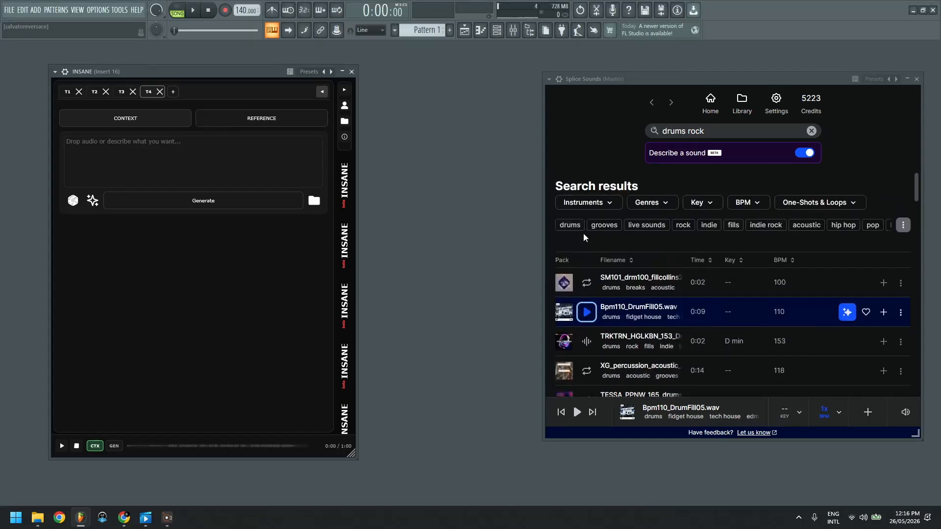
Step: Preview Bpm110_DrumFill05.wav again, add it to the Splice library and load it into INSANE's T4 tab
{"action": "left_click", "coordinate": [587, 309]}
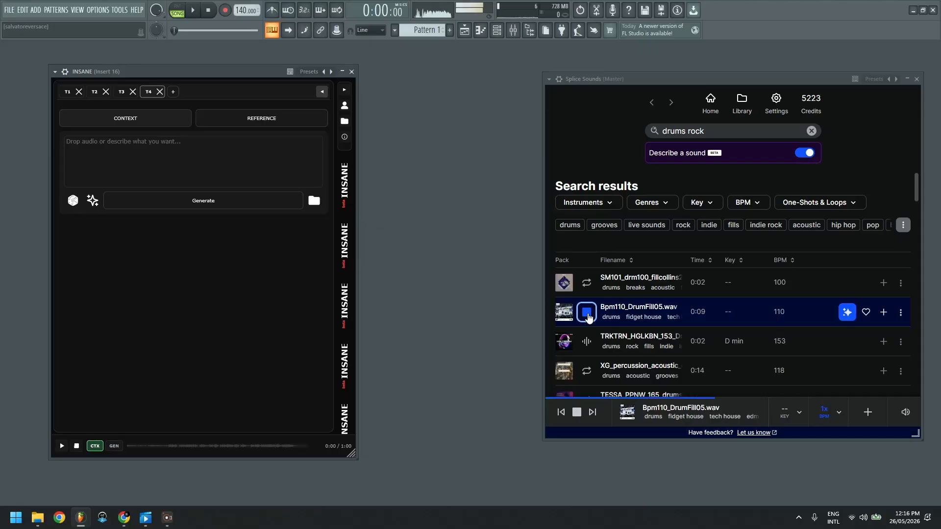
{"action": "left_click", "coordinate": [588, 314]}
{"action": "left_click", "coordinate": [883, 314]}
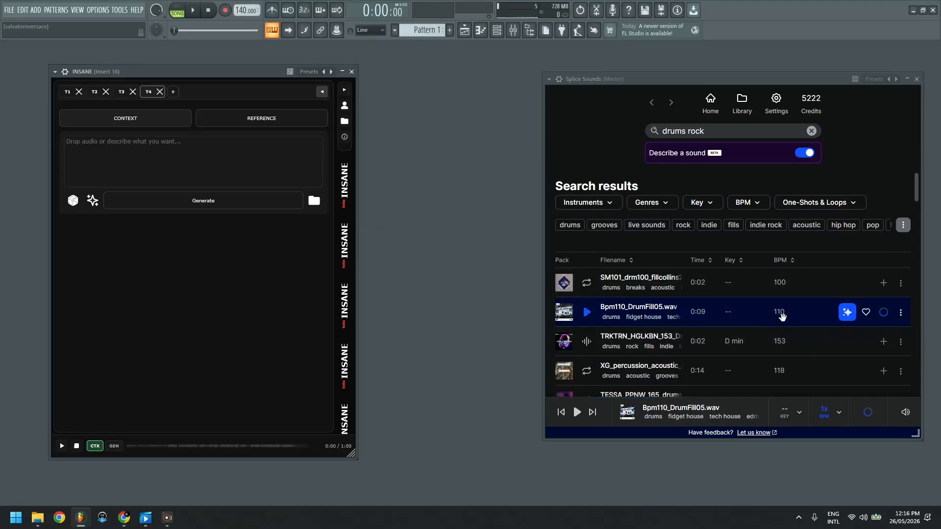
{"action": "left_click_drag", "start_coordinate": [748, 313], "coordinate": [148, 158]}
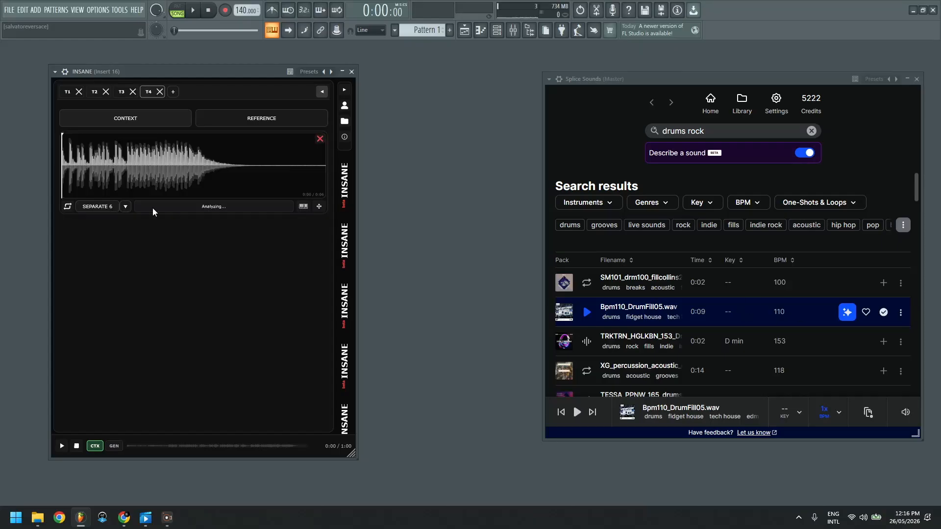
Step: Choose the drums separation mode for the loaded sample and start separating it into drum stems
{"action": "left_click", "coordinate": [126, 207]}
{"action": "left_click", "coordinate": [195, 168]}
{"action": "left_click", "coordinate": [81, 261]}
{"action": "left_click", "coordinate": [94, 206]}
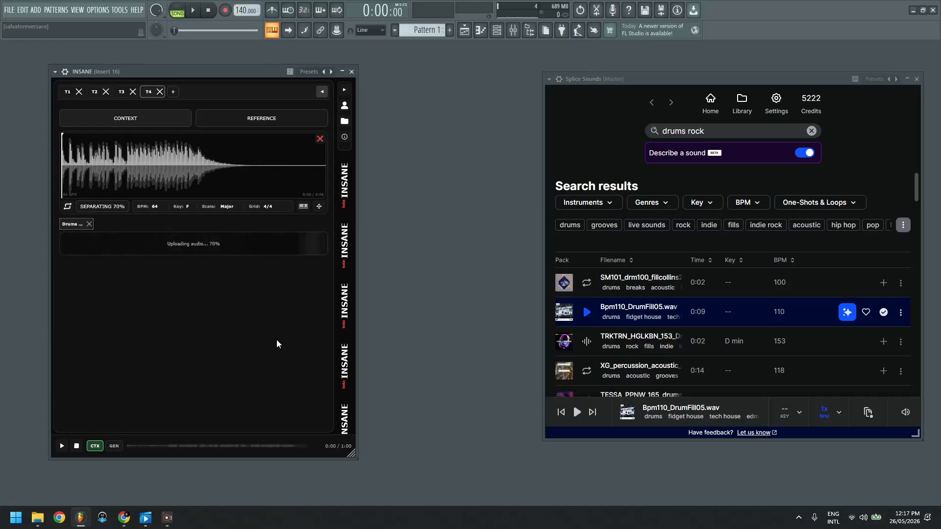
Step: Generate audio in a new tab from "house berlin with famale voice 140 bpm f major rap lyrics: ehi i`m ok, ehi i`m insane"
{"action": "left_click", "coordinate": [173, 93]}
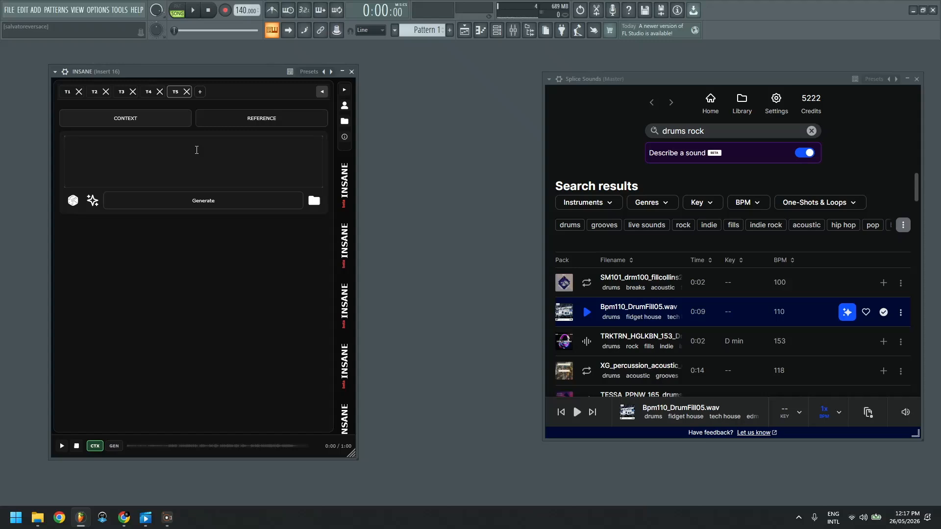
{"action": "left_click", "coordinate": [149, 91]}
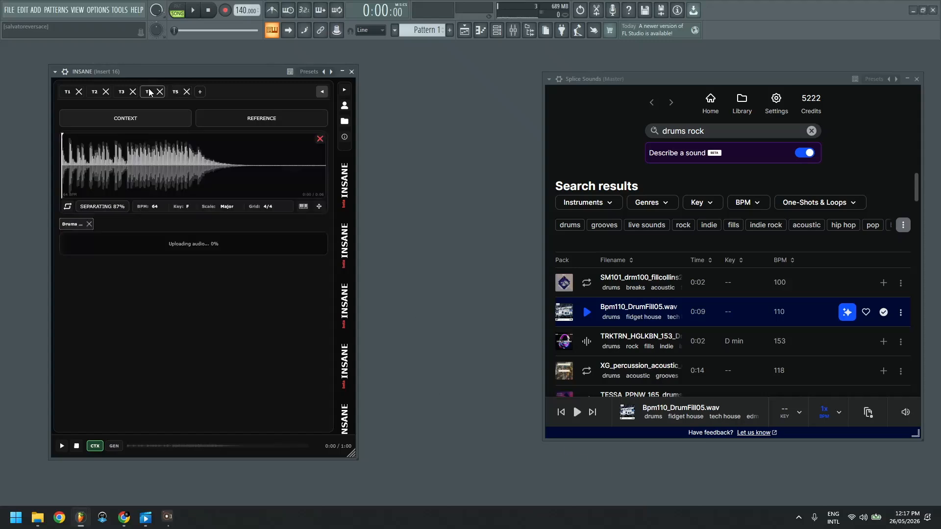
{"action": "left_click", "coordinate": [176, 92]}
{"action": "left_click", "coordinate": [172, 141]}
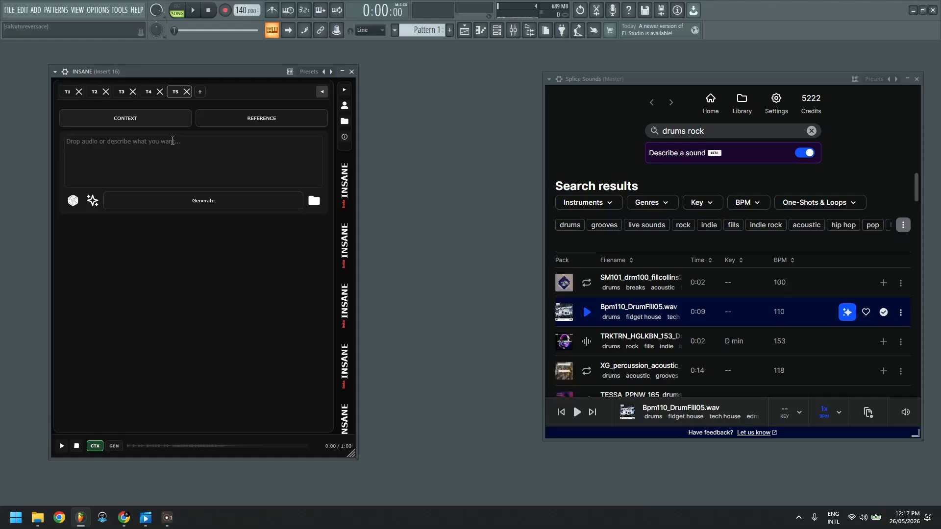
{"action": "left_click", "coordinate": [174, 144]}
{"action": "left_click", "coordinate": [175, 144]}
{"action": "type", "text": "ho"}
{"action": "type", "text": "use berlin"}
{"action": "type", "text": "with voice"}
{"action": "type", "text": "famale voice"}
{"action": "type", "text": " 140"}
{"action": "type", "text": " bpm f majo"}
{"action": "type", "text": "r rap "}
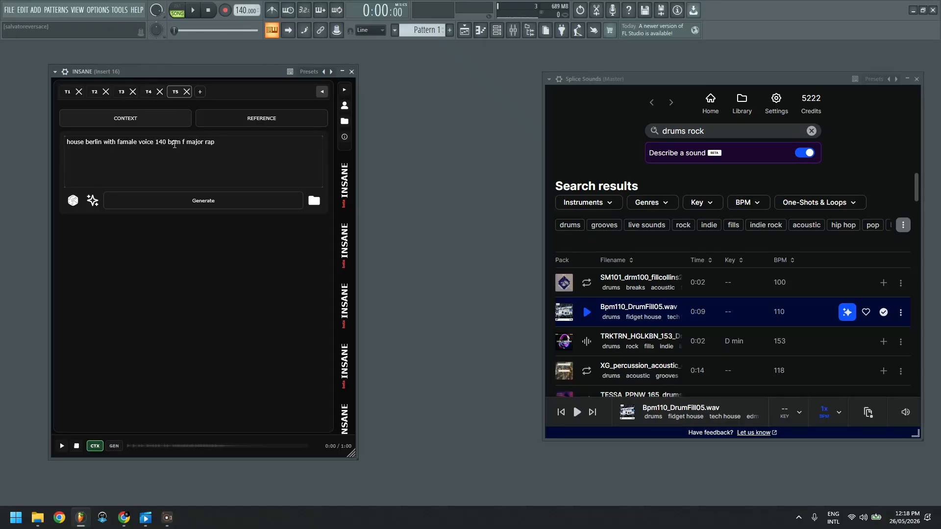
{"action": "type", "text": "lyrics: ehi i`m ok, ehi i`m insane"}
{"action": "left_click", "coordinate": [162, 202]}
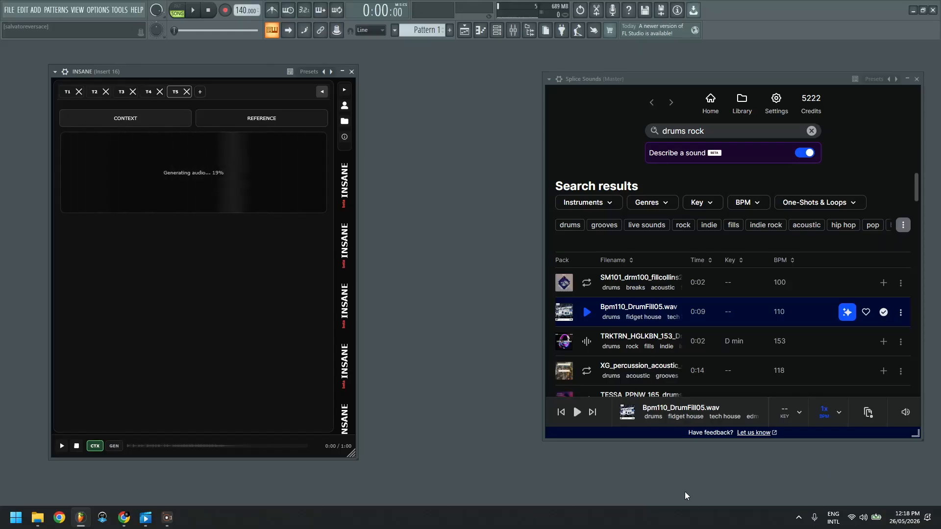
Step: Place the separated drum stems from tab T4 in the playlist at bar 17 and solo their group of tracks
{"action": "left_click", "coordinate": [144, 93]}
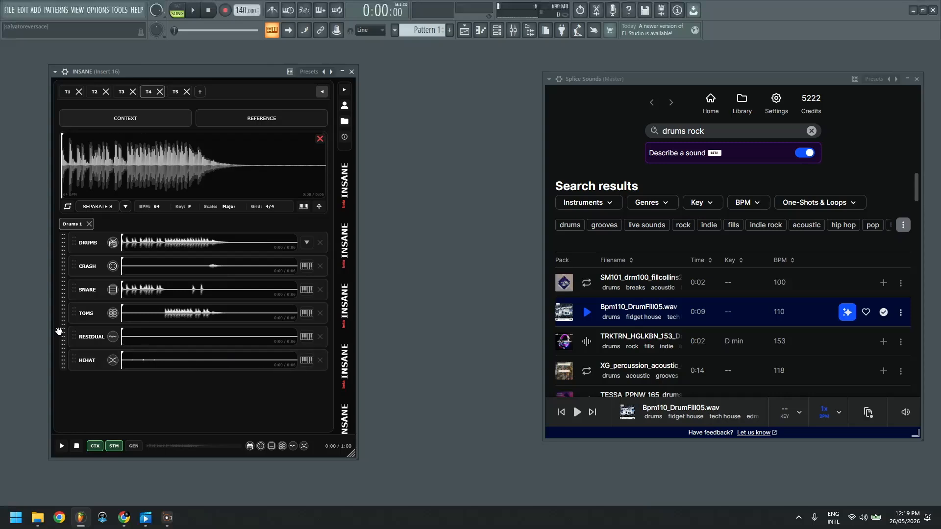
{"action": "left_click_drag", "start_coordinate": [455, 49], "coordinate": [447, 277]}
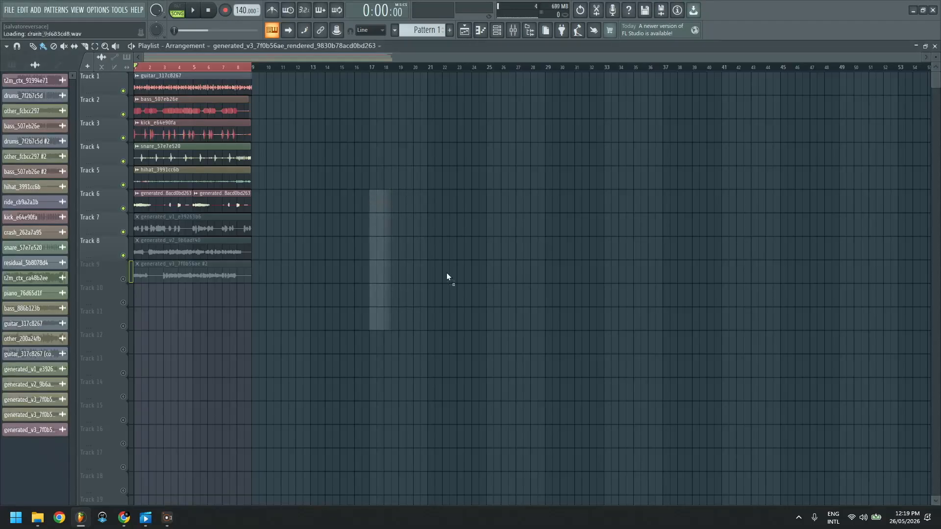
{"action": "left_click", "coordinate": [125, 279]}
{"action": "right_click", "coordinate": [125, 280]}
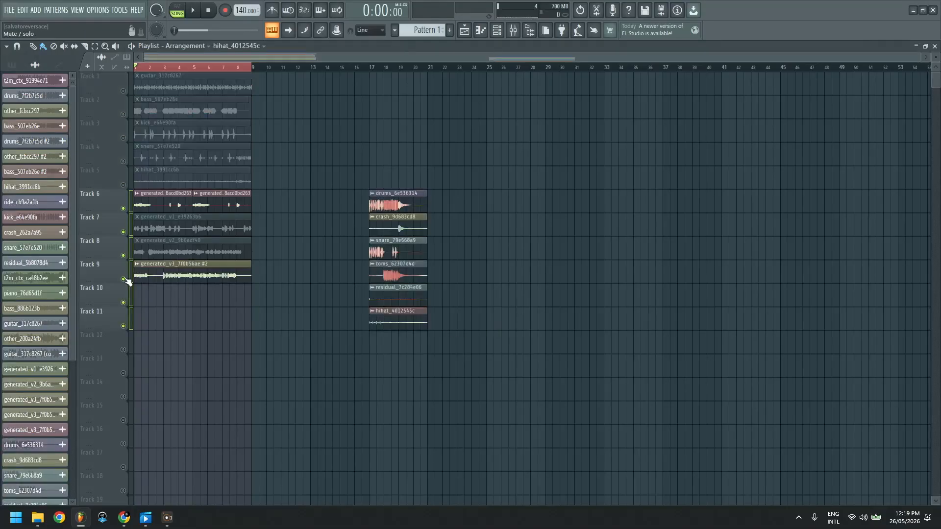
Step: Delete the full drums clip from Track 6 at bar 17, leaving only the individual drum stems
{"action": "scroll", "coordinate": [374, 68], "scroll_direction": "up", "scroll_amount": 3}
{"action": "left_click", "coordinate": [631, 67]}
{"action": "left_click_drag", "start_coordinate": [617, 58], "coordinate": [675, 58]}
{"action": "right_click", "coordinate": [527, 201]}
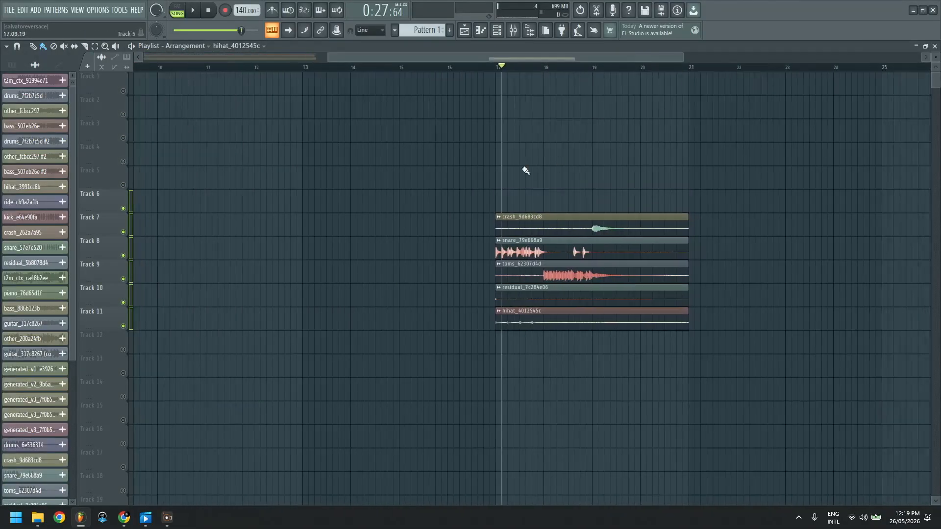
Step: Solo the snare stem on Track 8 and listen to it from bar 17
{"action": "left_click", "coordinate": [500, 68]}
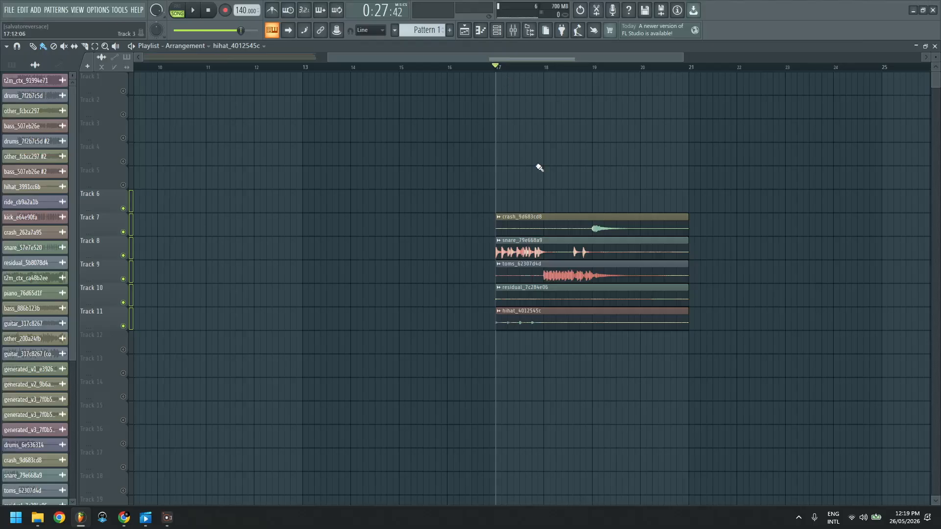
{"action": "right_click", "coordinate": [123, 256]}
{"action": "key", "text": "space"}
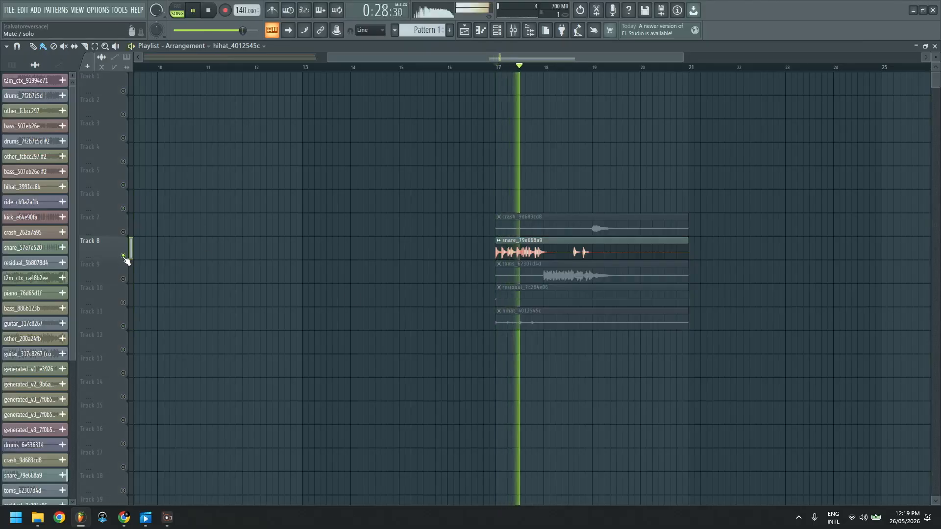
{"action": "key", "text": "space"}
Step: Solo the toms stem on Track 9 and listen to it from just before bar 18
{"action": "right_click", "coordinate": [123, 278]}
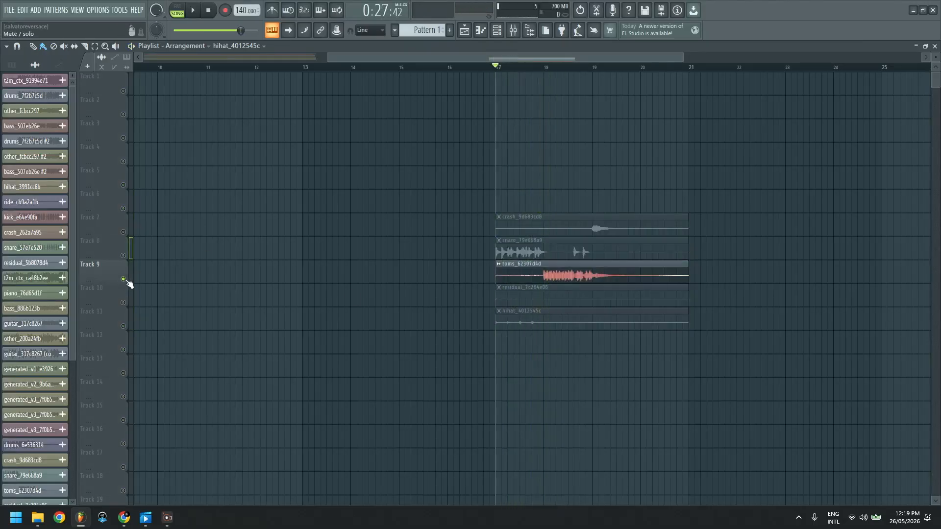
{"action": "left_click", "coordinate": [539, 67]}
{"action": "key", "text": "space"}
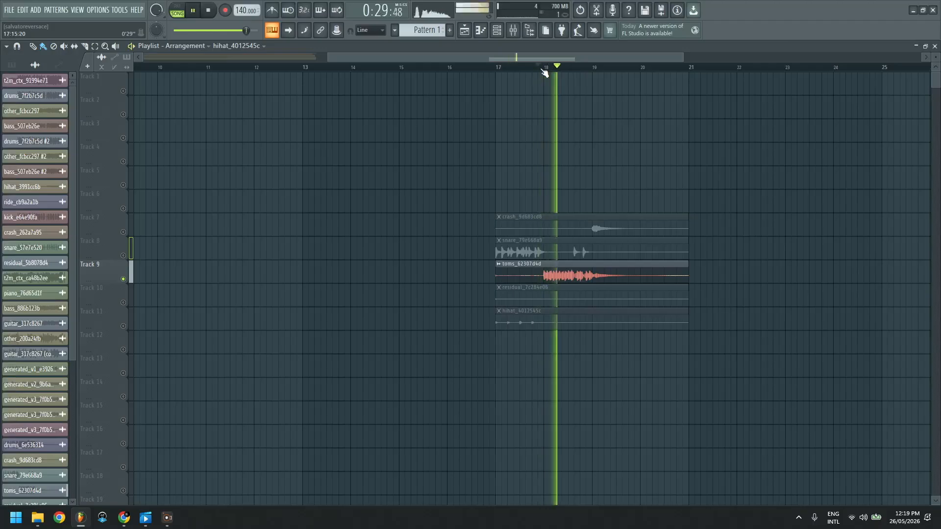
{"action": "key", "text": "space"}
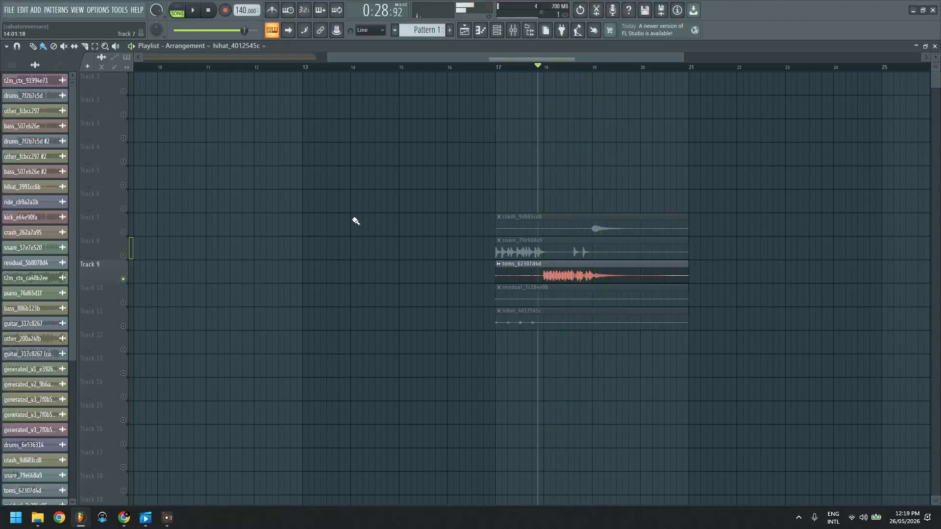
Step: Solo the crash stem on Track 7 and listen to it from about bar 19
{"action": "right_click", "coordinate": [123, 232]}
{"action": "left_click", "coordinate": [592, 69]}
{"action": "key", "text": "space"}
{"action": "key", "text": "space"}
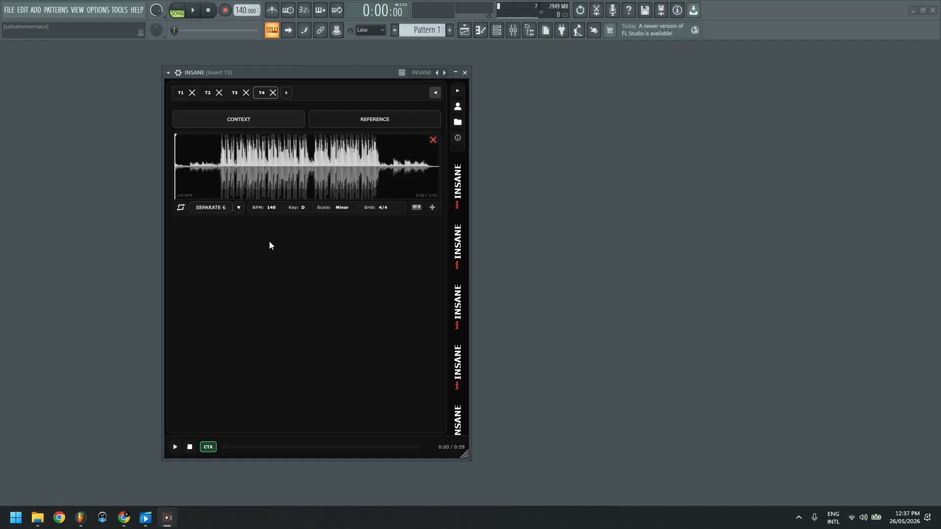
Step: Preview and separate the T4 audio into six stems, and add them to playlist Tracks 8 to 13 from about bar 26
{"action": "left_click", "coordinate": [173, 447]}
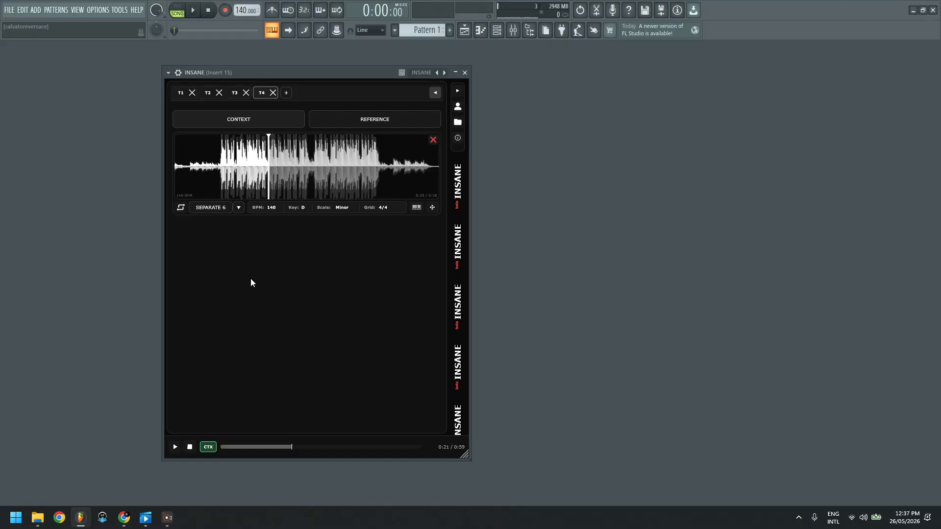
{"action": "left_click", "coordinate": [222, 209]}
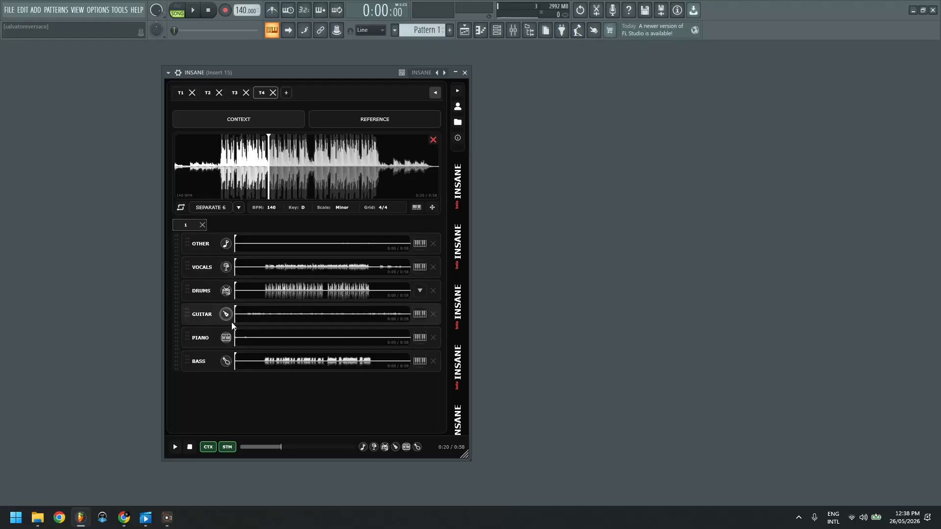
{"action": "left_click_drag", "start_coordinate": [176, 259], "coordinate": [485, 245]}
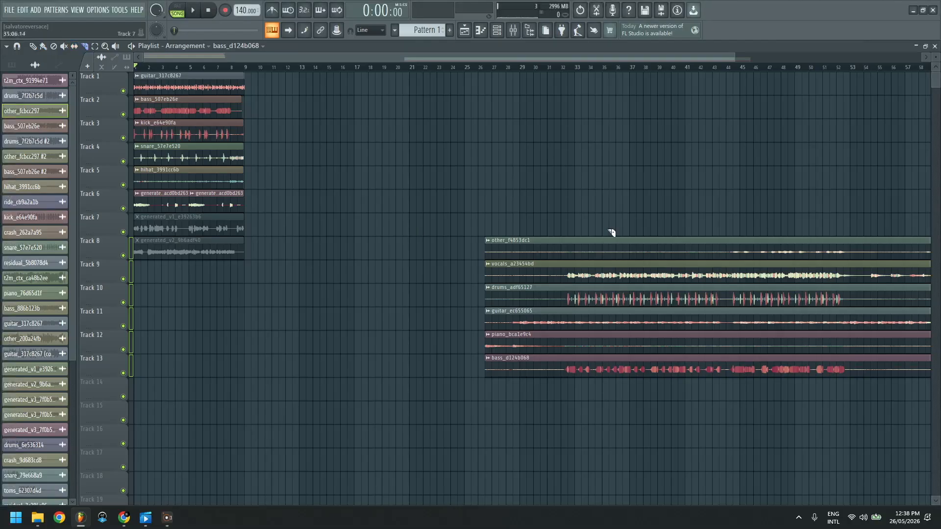
Step: Slice all six stems at about bars 32 and 41 and move the middle vocals slice to the start of Track 9
{"action": "left_click_drag", "start_coordinate": [571, 251], "coordinate": [573, 407]}
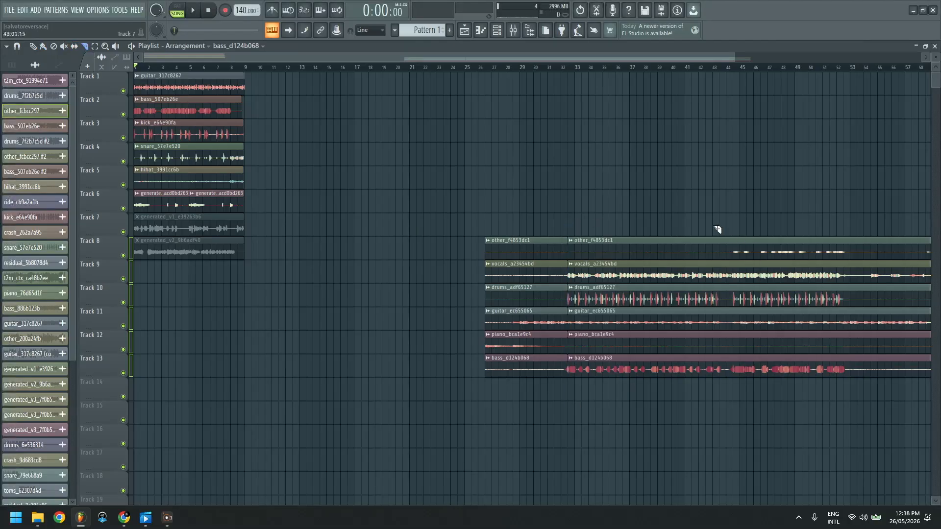
{"action": "left_click_drag", "start_coordinate": [692, 238], "coordinate": [686, 392]}
{"action": "left_click_drag", "start_coordinate": [636, 276], "coordinate": [164, 275]}
{"action": "left_click", "coordinate": [128, 279]}
{"action": "left_click", "coordinate": [128, 278]}
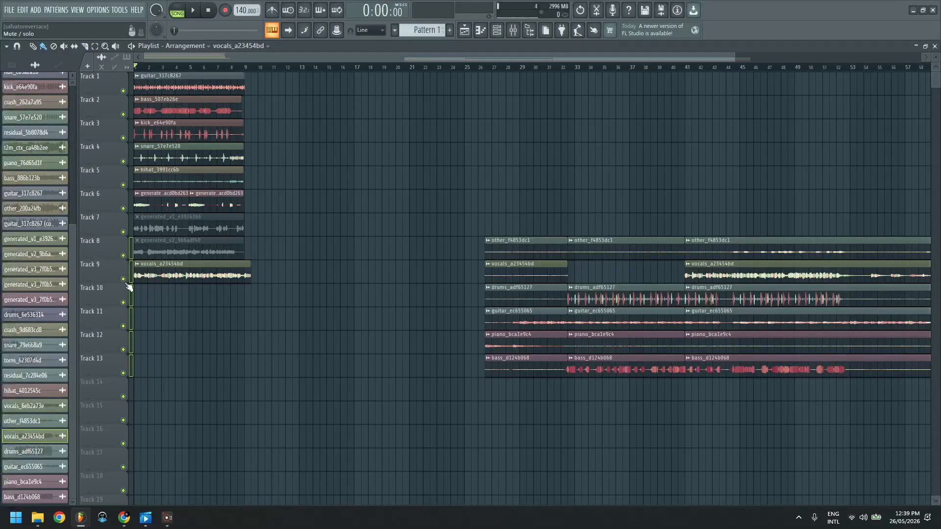
Step: Shift and trim the leftover first vocals slice on Track 9 to span about bars 31 to 33
{"action": "left_click_drag", "start_coordinate": [543, 281], "coordinate": [573, 283]}
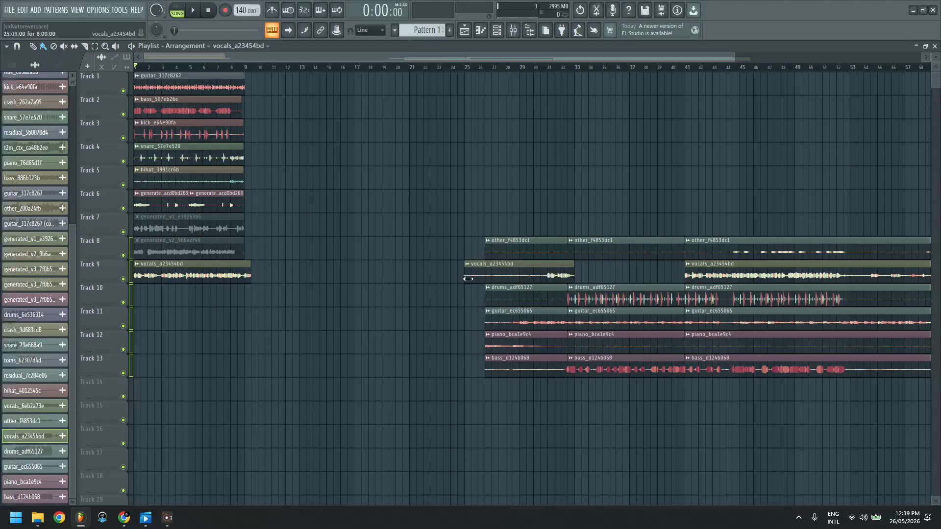
{"action": "left_click_drag", "start_coordinate": [465, 279], "coordinate": [547, 279]}
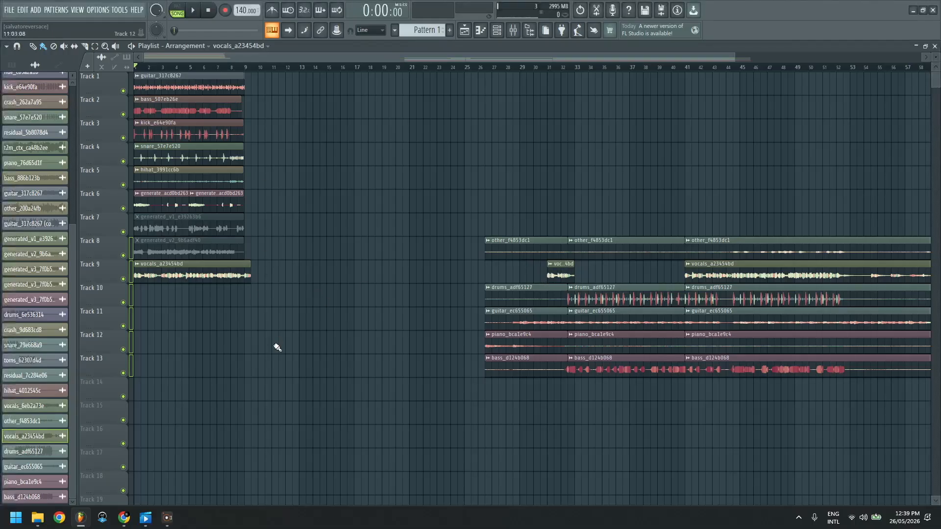
Step: Mute Track 6, play the arrangement and trim the end of the Track 9 vocals clip to bar 9
{"action": "left_click", "coordinate": [123, 208]}
{"action": "key", "text": "space"}
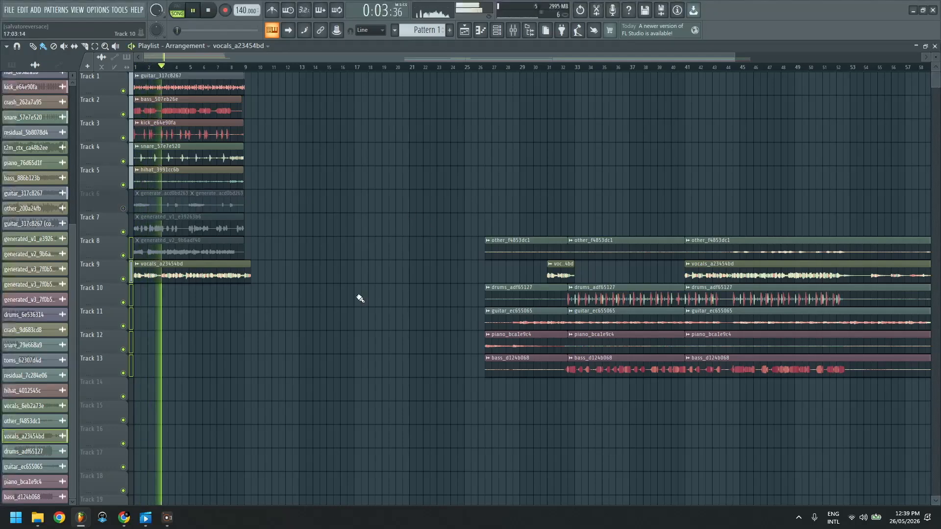
{"action": "left_click_drag", "start_coordinate": [250, 276], "coordinate": [241, 286]}
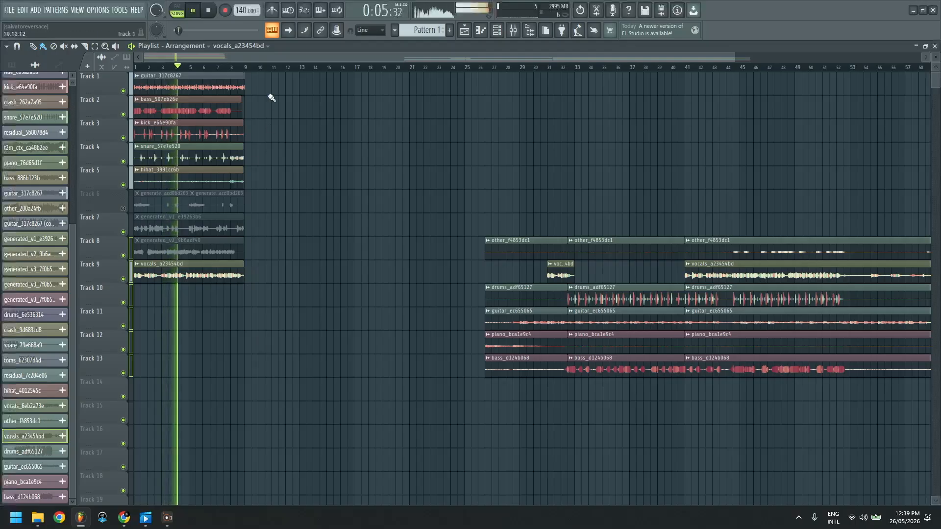
Step: Increase the height of Tracks 8 to 13 while listening to the loop with the vocals, and stop playback
{"action": "left_click_drag", "start_coordinate": [733, 54], "coordinate": [147, 55]}
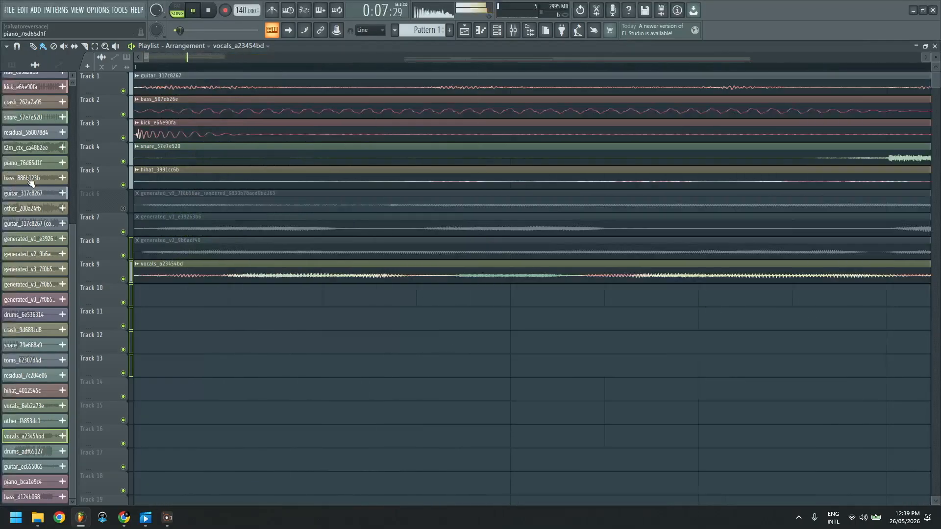
{"action": "left_click_drag", "start_coordinate": [111, 283], "coordinate": [141, 312]}
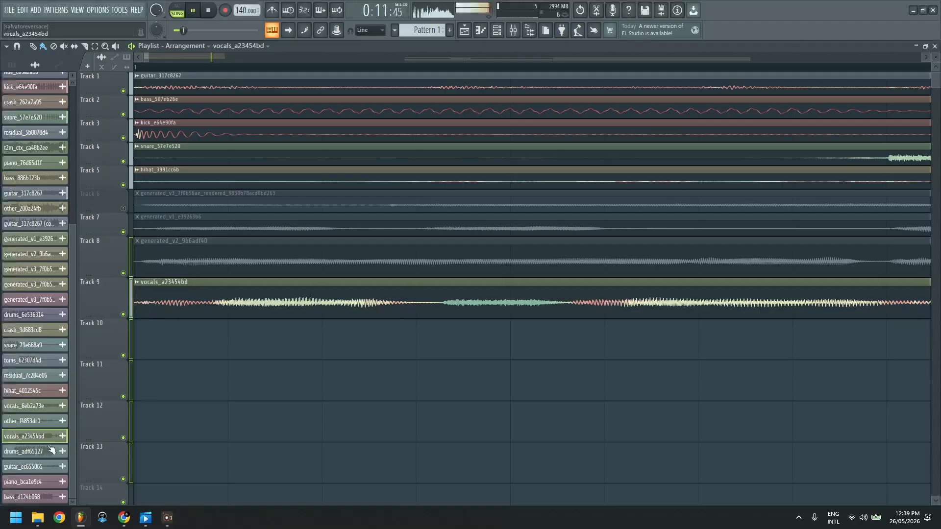
{"action": "scroll", "coordinate": [450, 74], "scroll_direction": "down", "scroll_amount": 10}
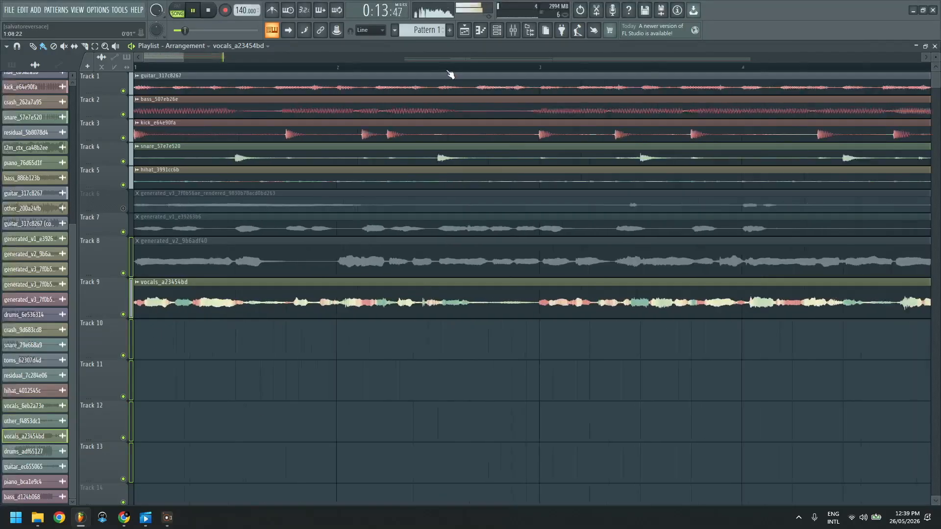
{"action": "key", "text": "space"}
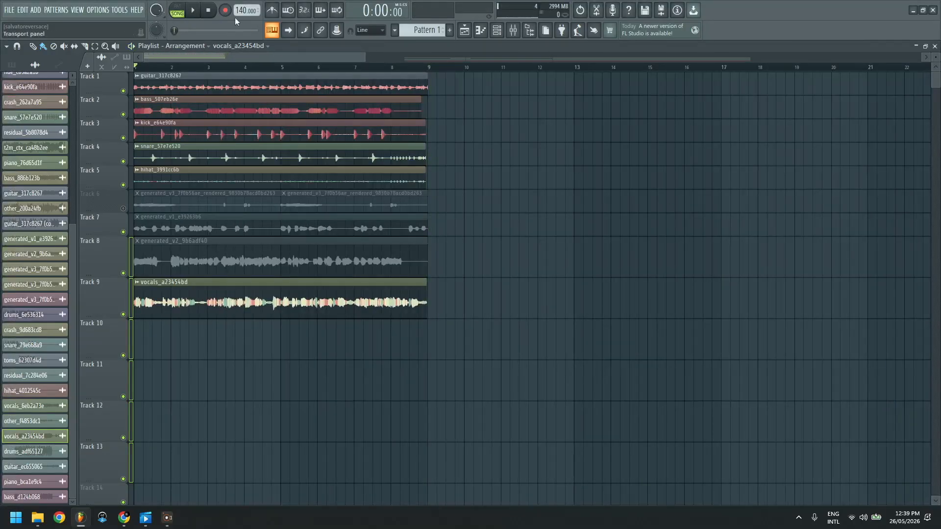